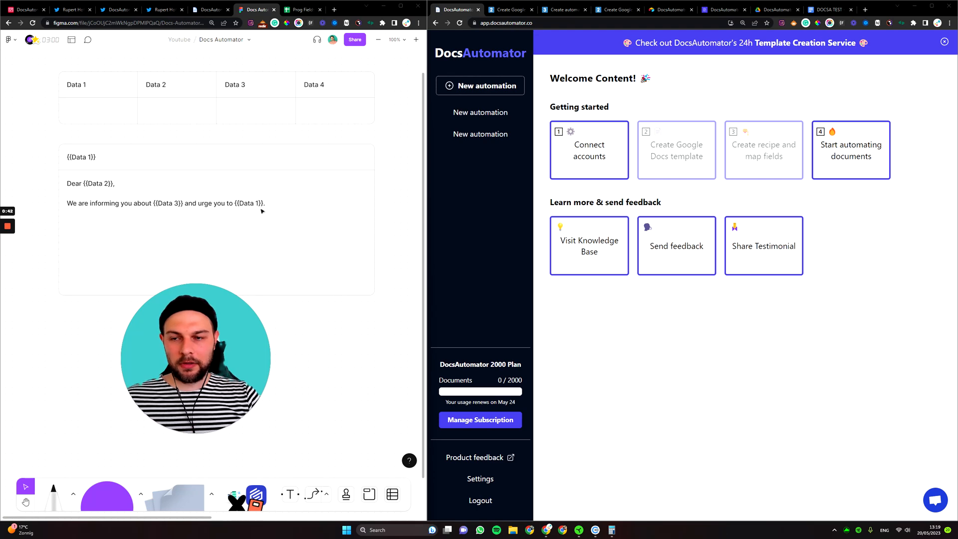
Skim the Four Easy Steps on the DocsAutomator homepage, then go back to the FigJam board.
click(210, 9)
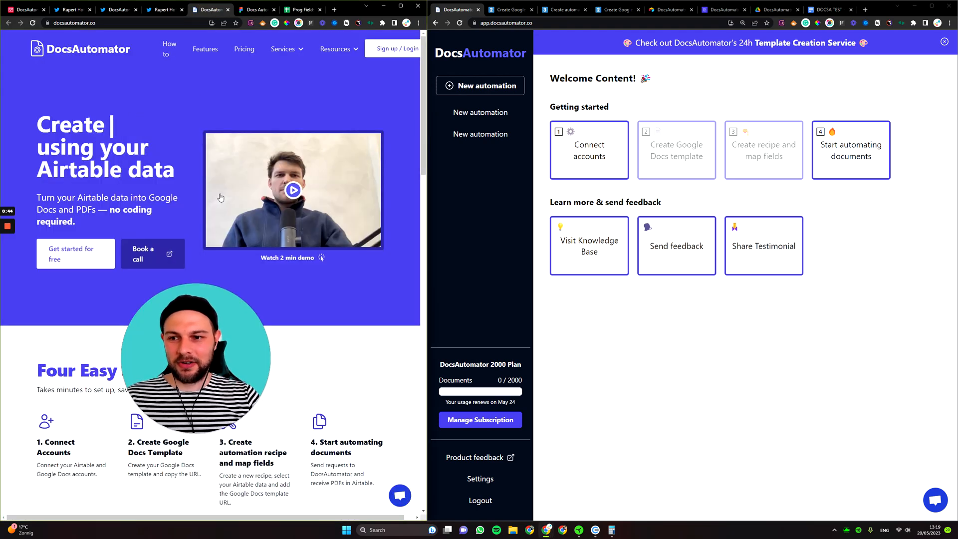
scroll(221, 198, down, 8)
scroll(212, 202, up, 6)
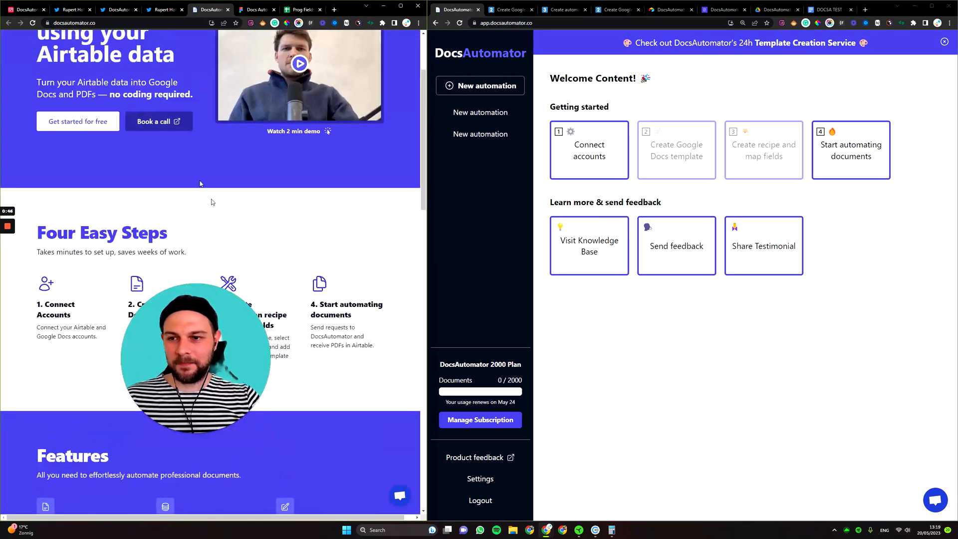
scroll(211, 201, up, 2)
drag(78, 182, 202, 182)
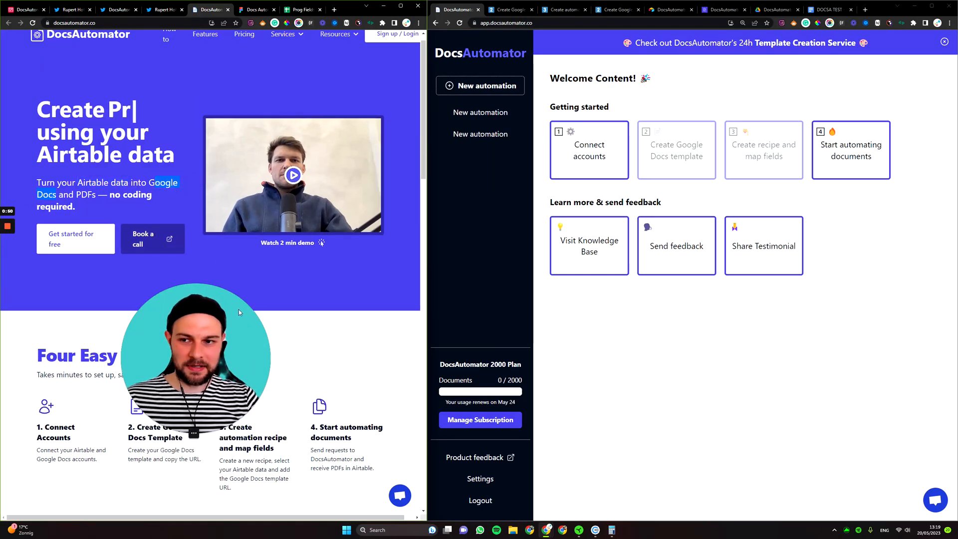
key(ctrl+Tab)
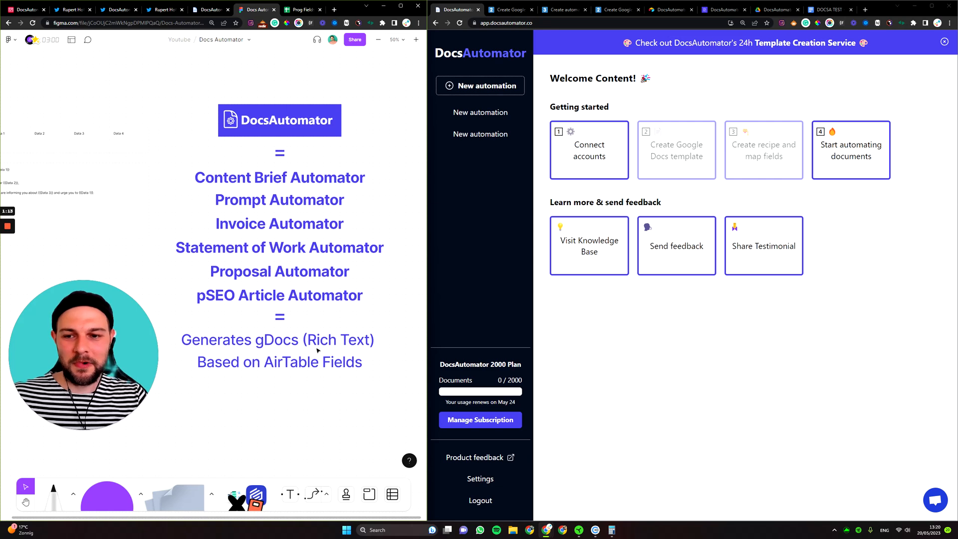
Highlight the Content Brief Automator line on the FigJam board, then deselect it.
click(202, 181)
triple_click(205, 179)
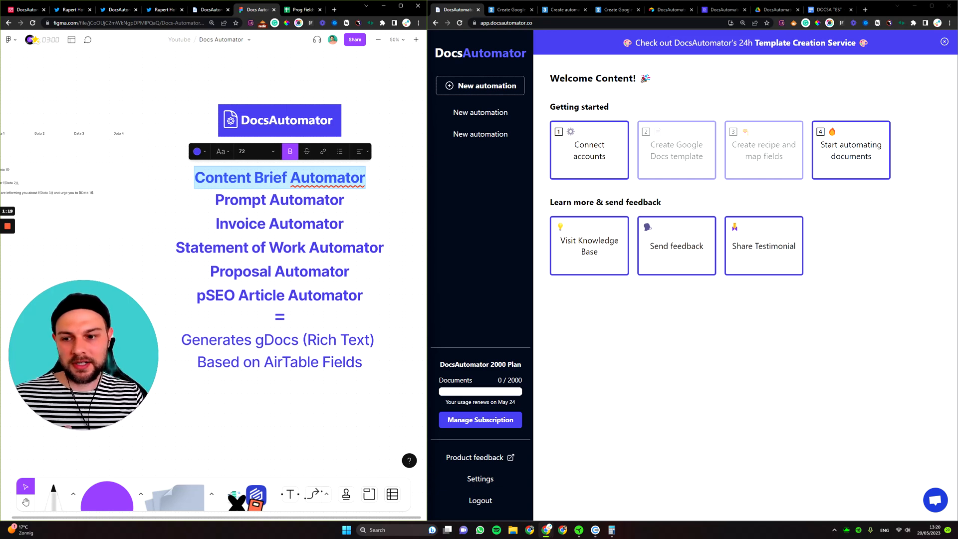
click(188, 198)
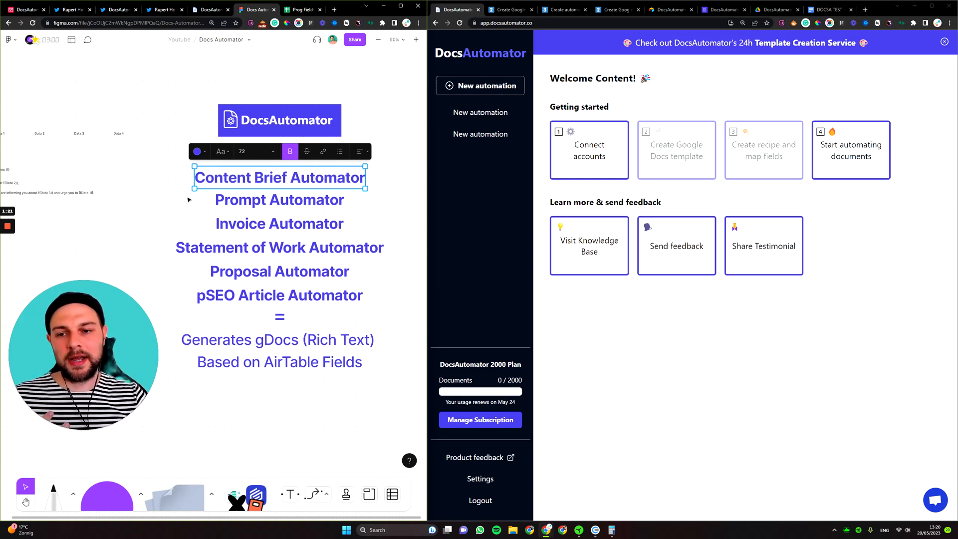
click(188, 199)
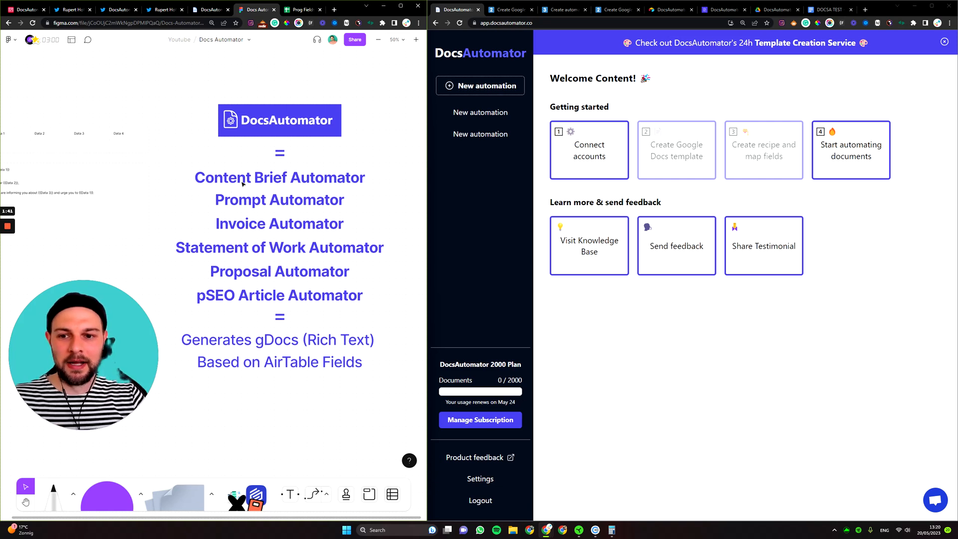
Point out the Prompt Automator line and the Generates gDocs summary, then move to the Prog Fields sheet.
click(255, 201)
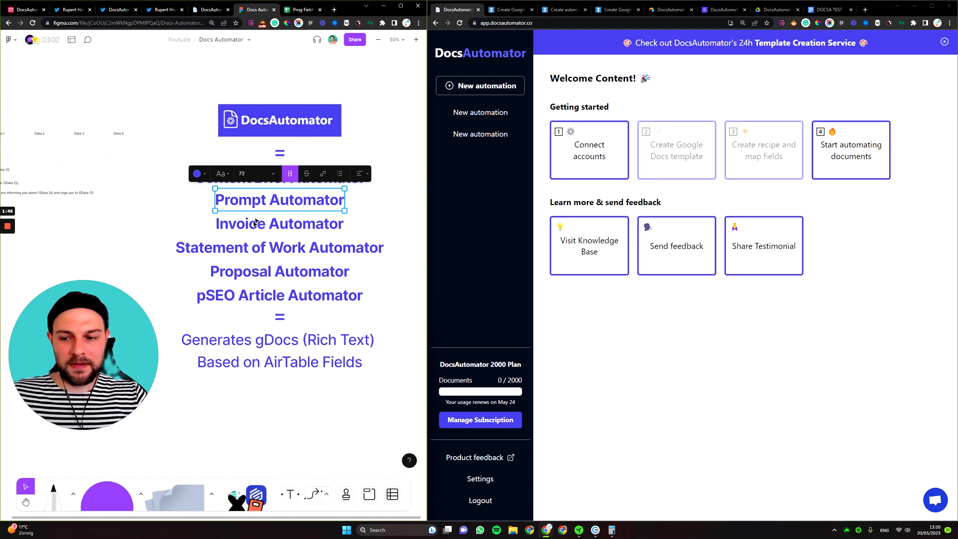
click(336, 344)
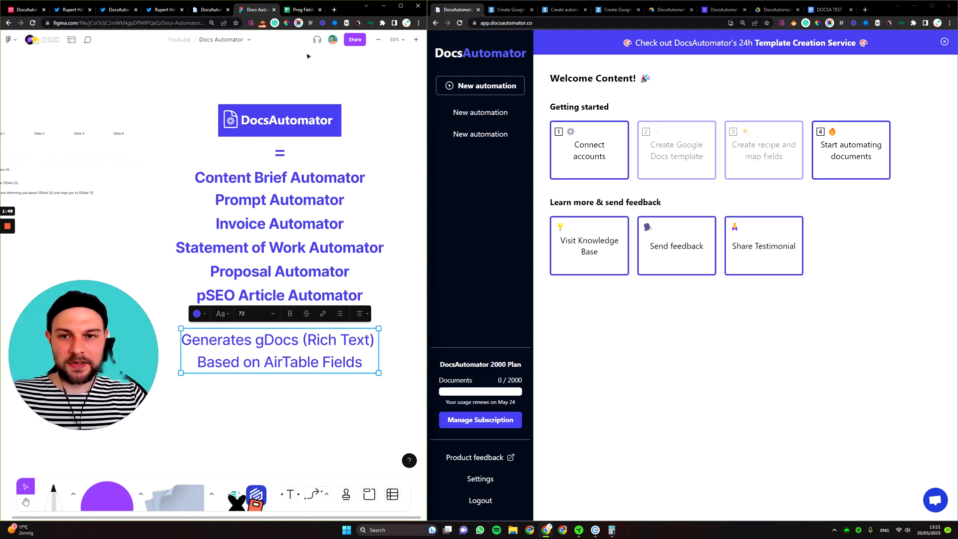
click(302, 9)
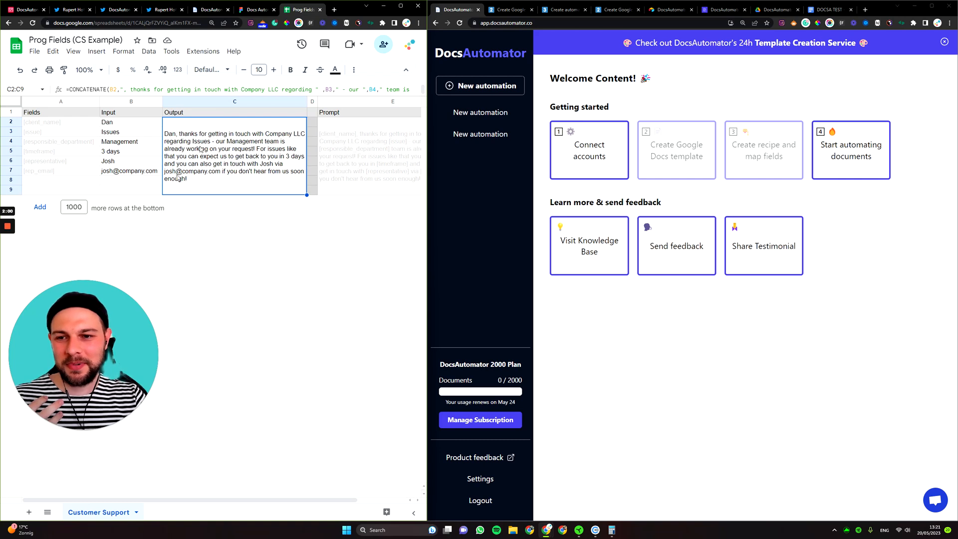
Replace the B3 issue with 'Computer Problems' to update the CONCATENATE reply, then return to FigJam.
double_click(124, 133)
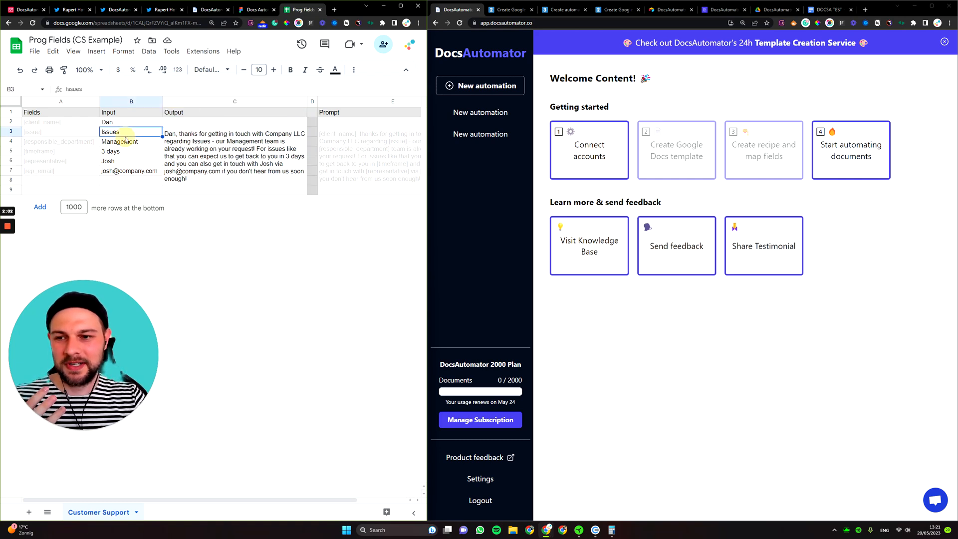
triple_click(125, 131)
text(C)
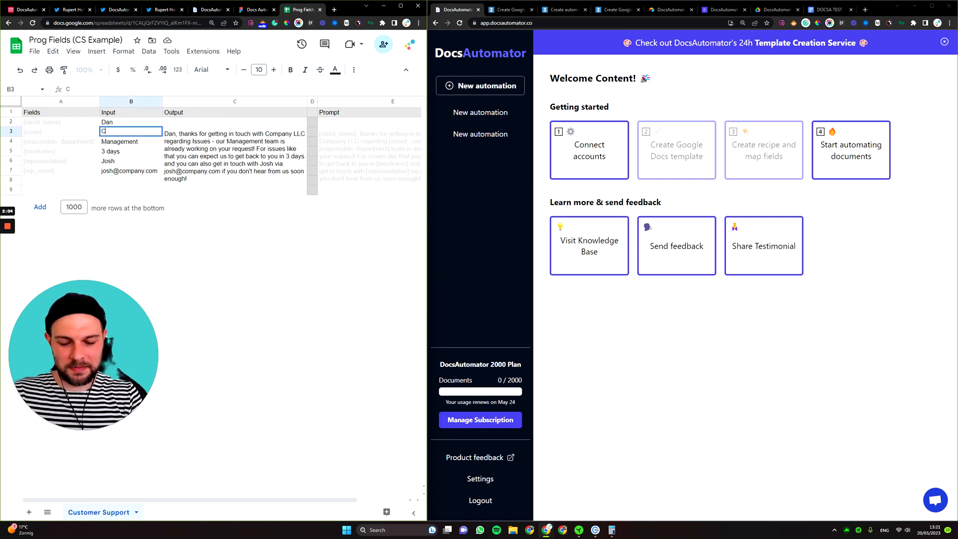
text(omputer Problems)
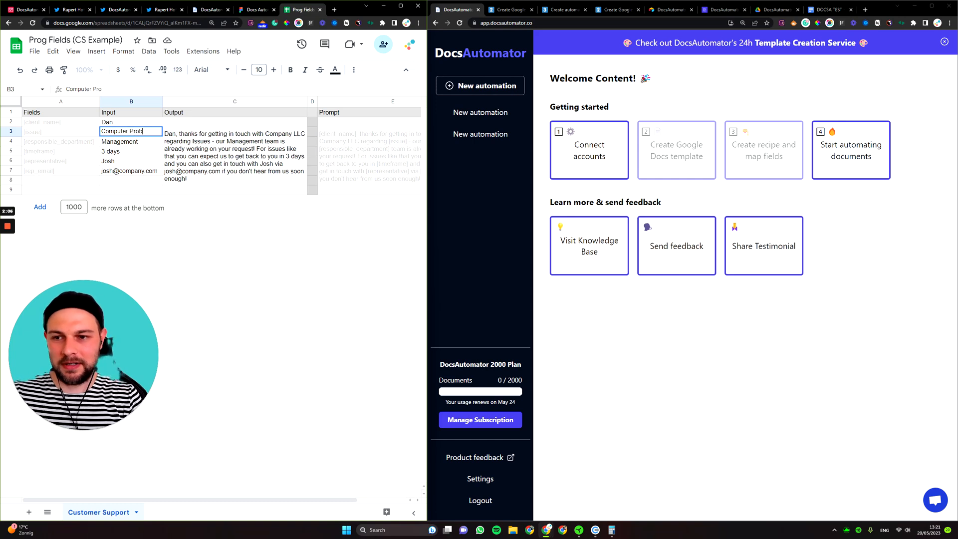
click(230, 145)
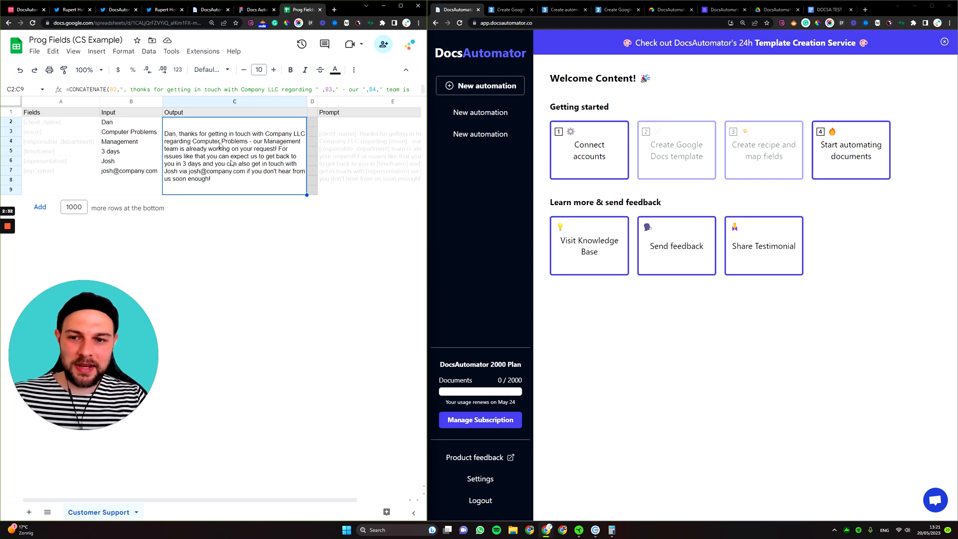
click(248, 11)
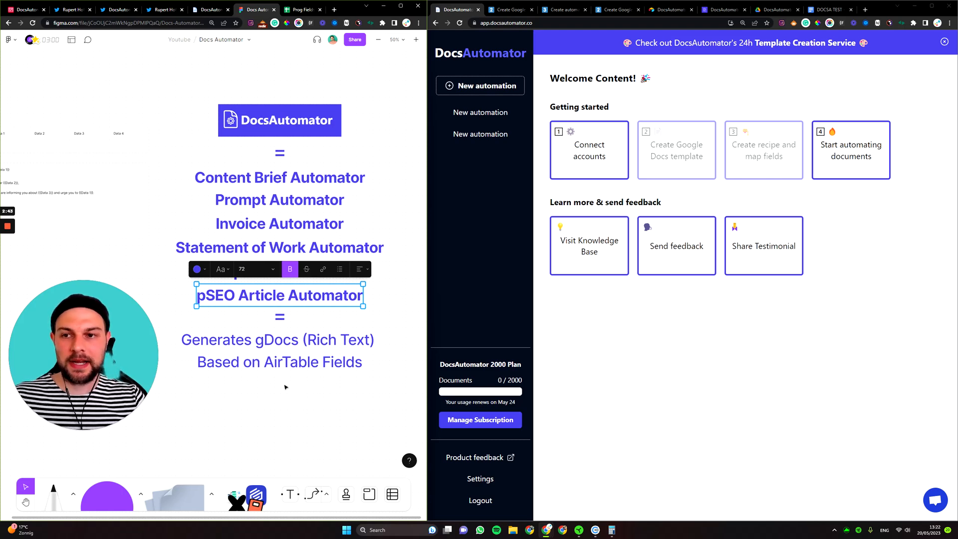
key(ctrl+1)
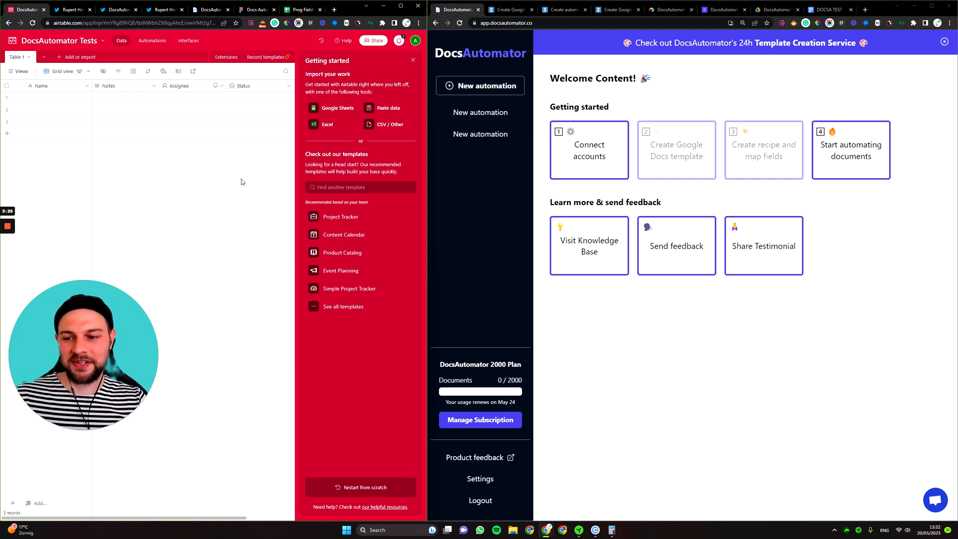
click(256, 10)
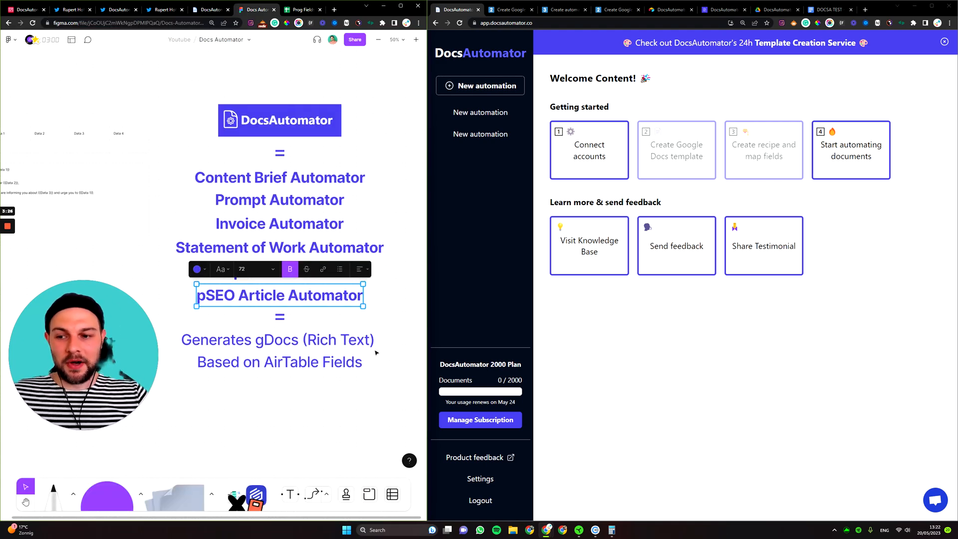
click(320, 349)
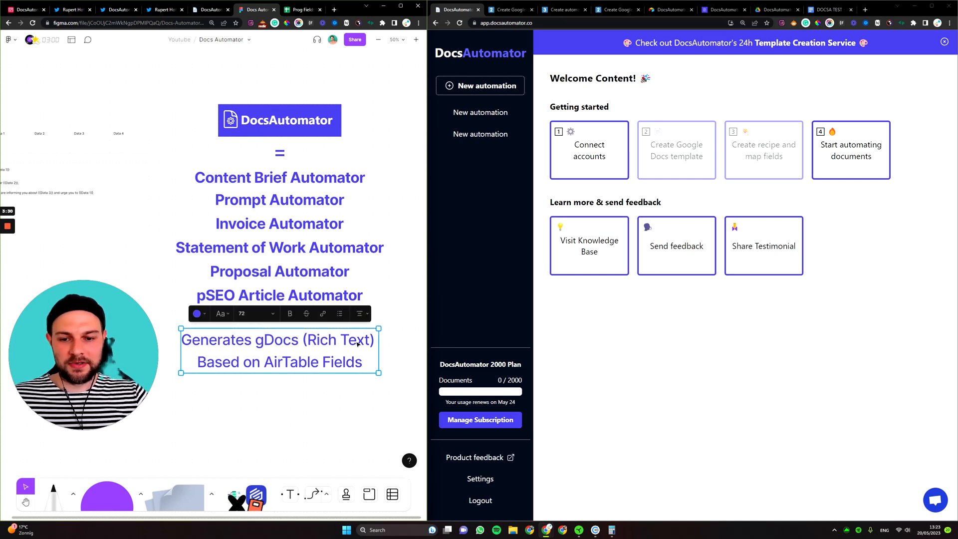
click(400, 359)
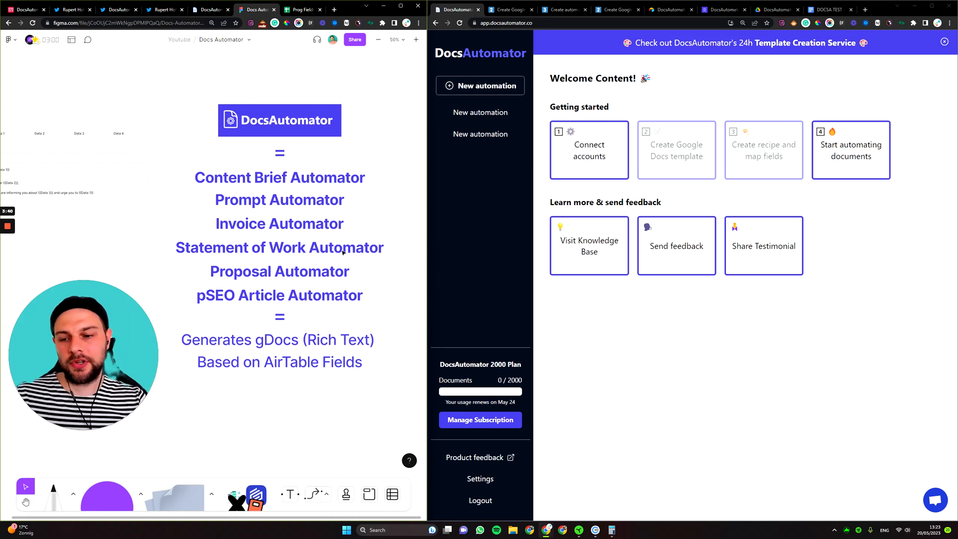
click(275, 303)
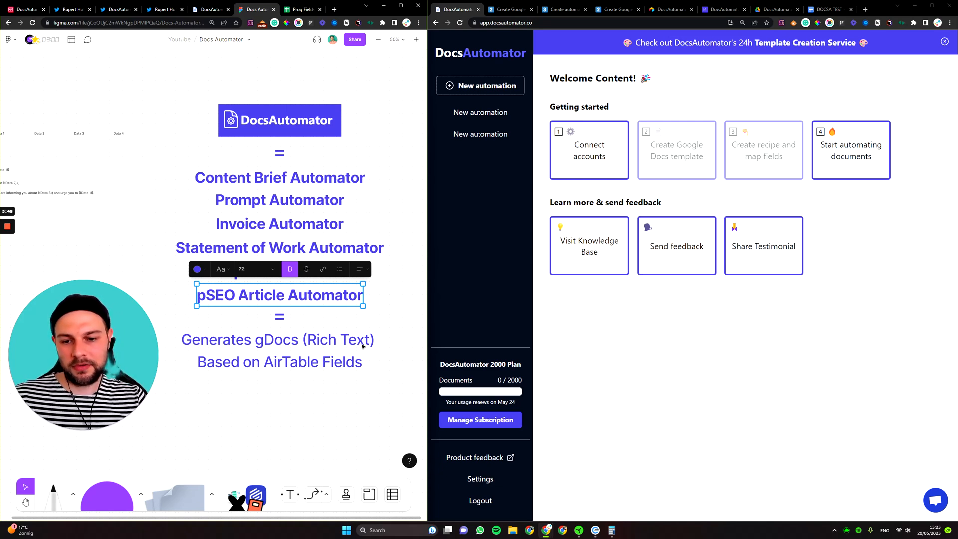
click(357, 330)
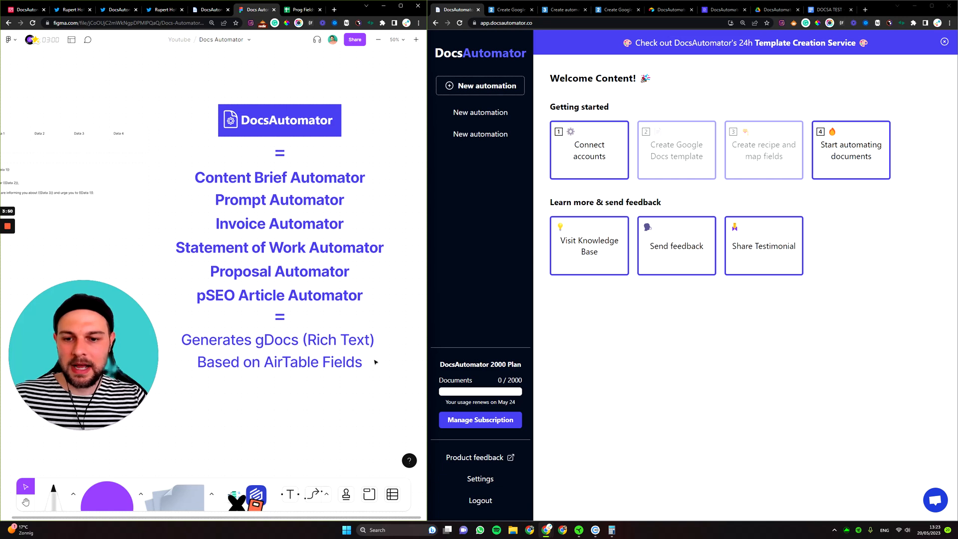
click(317, 223)
click(321, 250)
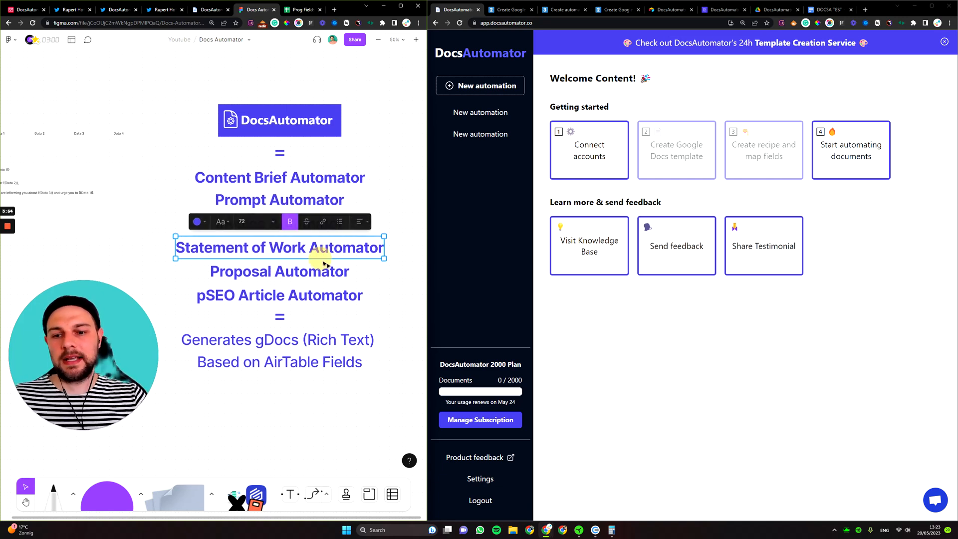
click(330, 274)
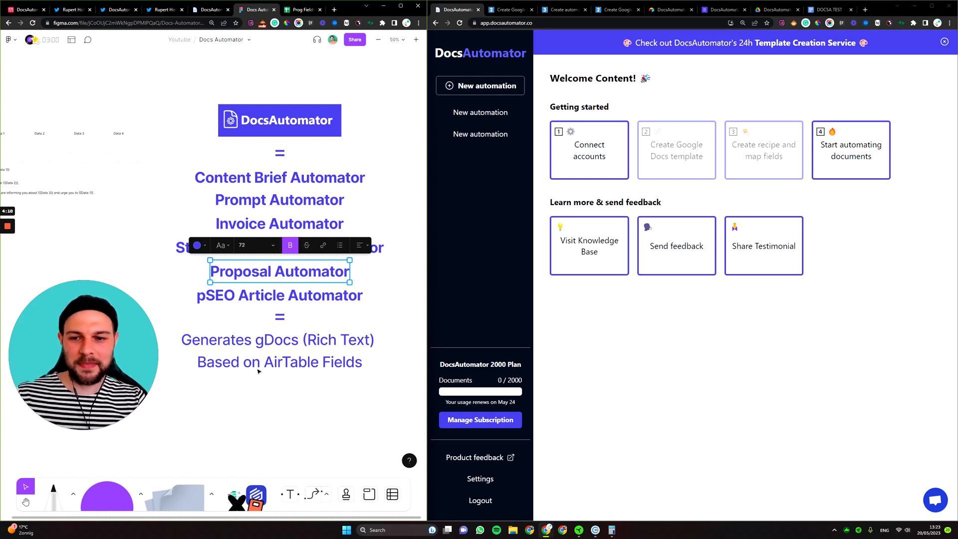
click(288, 406)
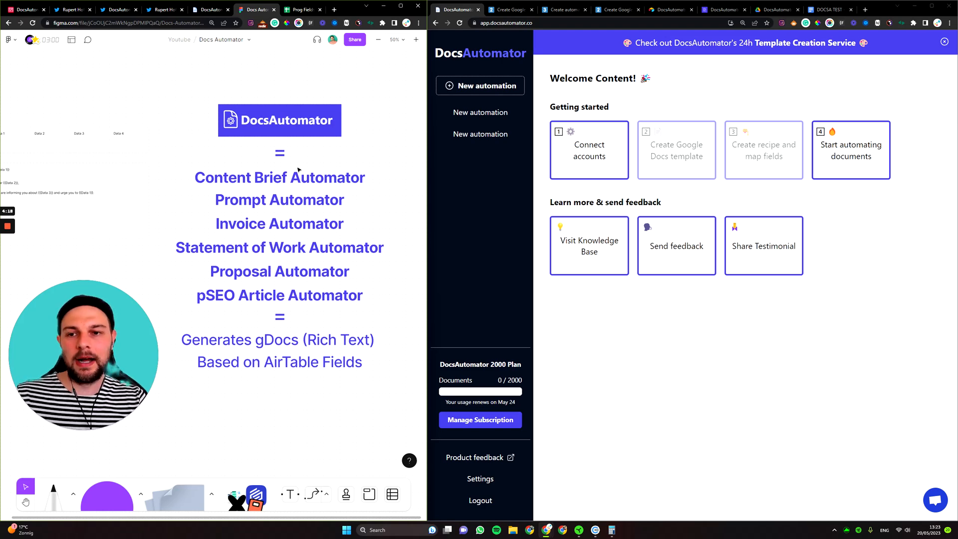
Zoom in on the Data tables and enter 80 under Data 1 and 'Client Name' under Data 2.
drag(188, 197, 341, 210)
key(ctrl+plus)
drag(194, 136, 224, 235)
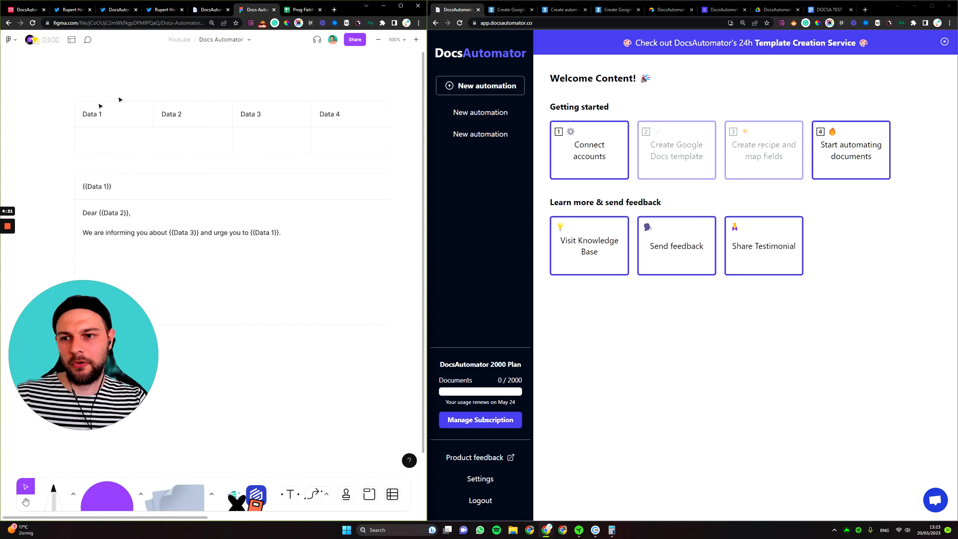
double_click(91, 143)
text(80)
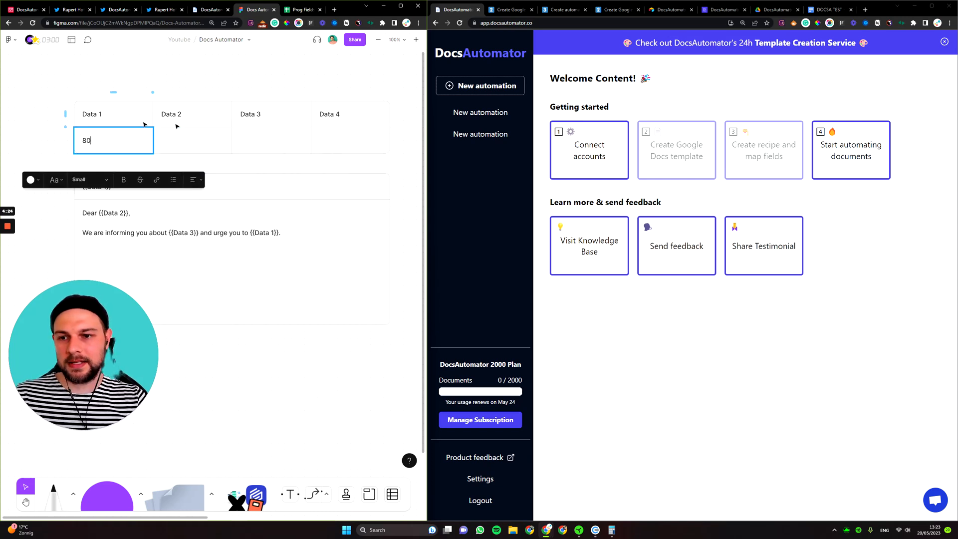
double_click(202, 139)
text(Client )
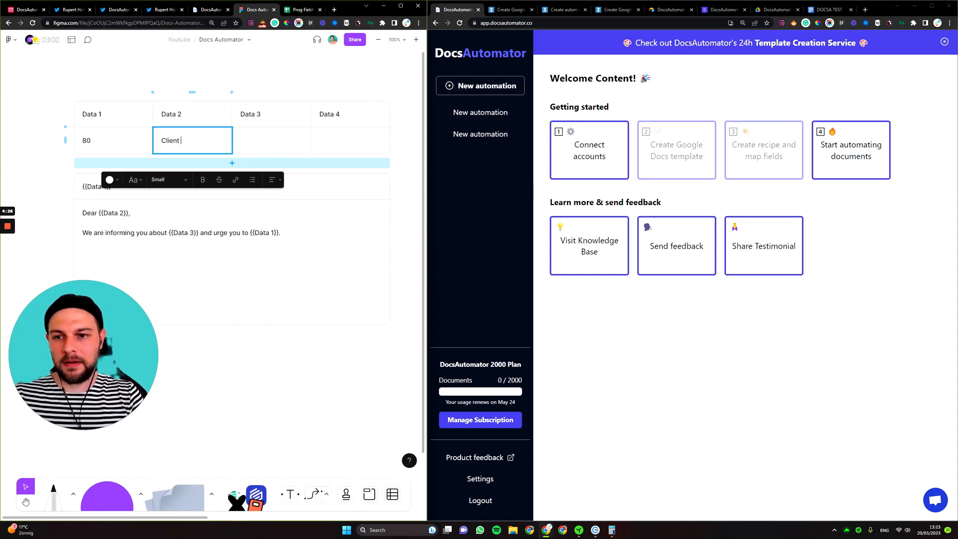
text(Name)
click(247, 326)
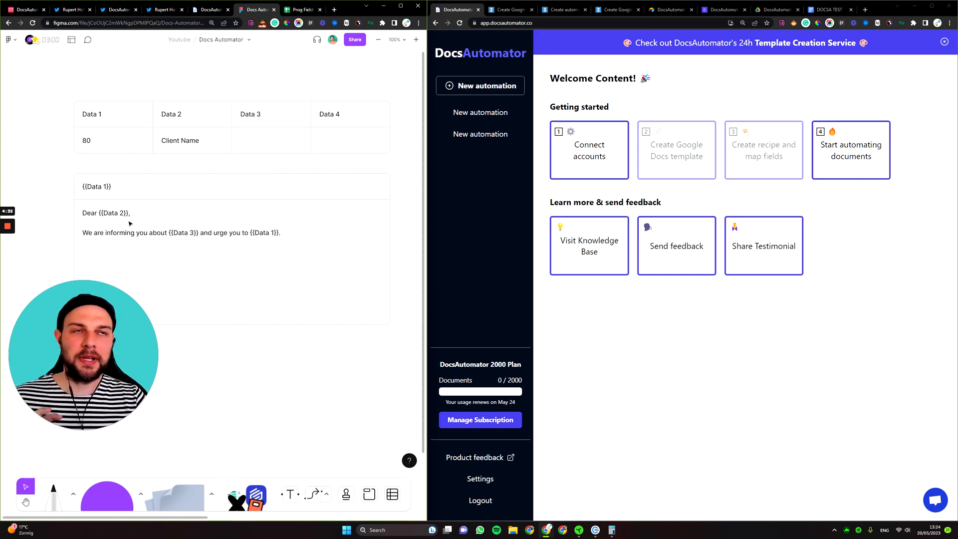
Delete the 'Client Name' and 80 values from the Data 2 and Data 1 cells.
double_click(189, 141)
key(BackSpace)
double_click(95, 142)
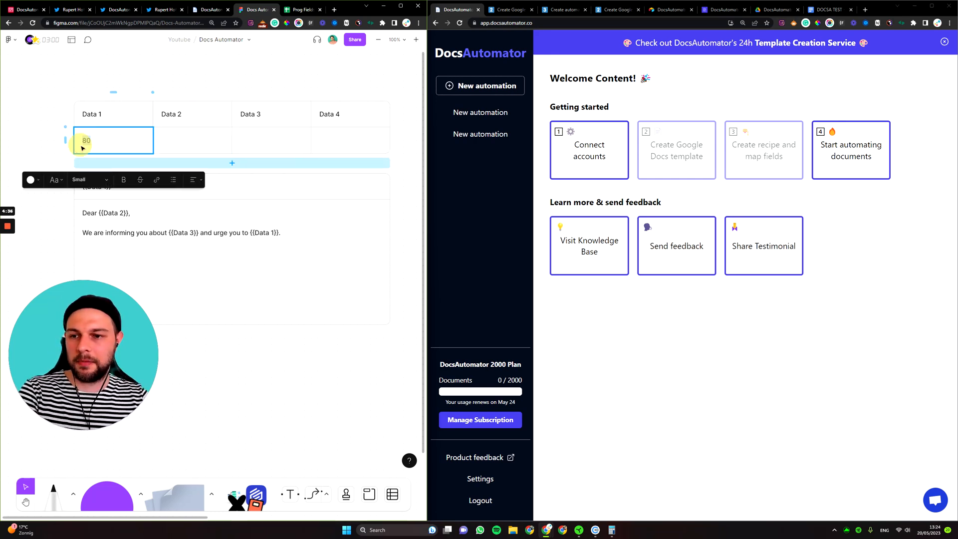
key(BackSpace)
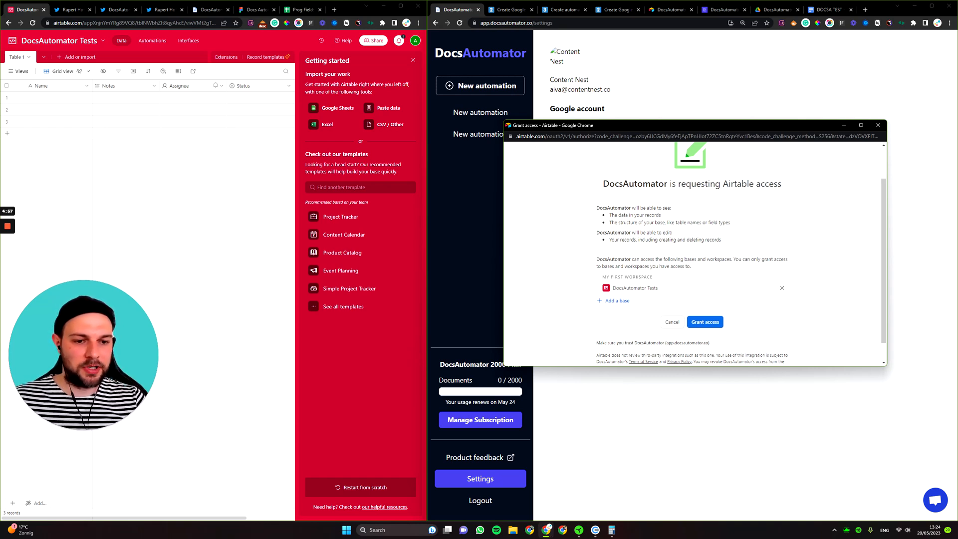
Grant DocsAutomator access to the Airtable base and return to the welcome dashboard.
click(706, 322)
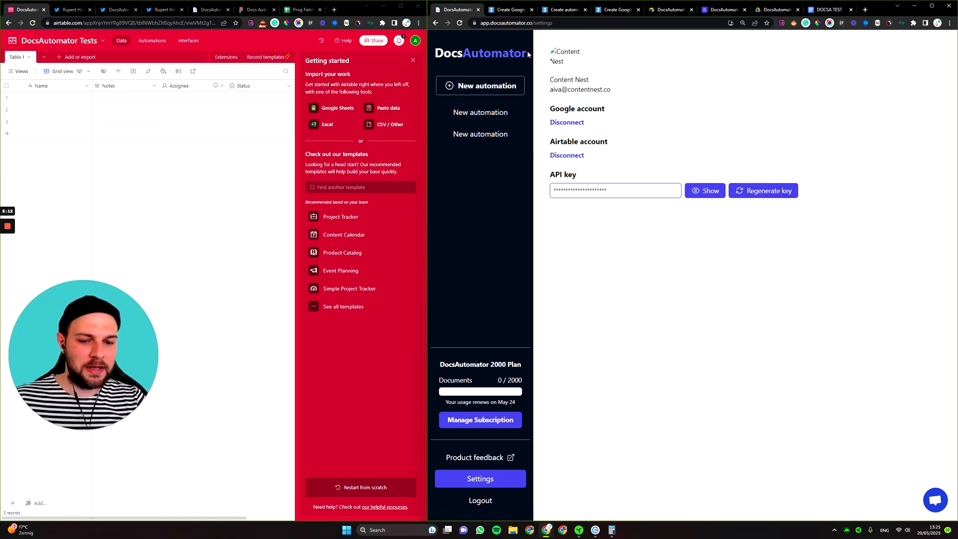
click(494, 59)
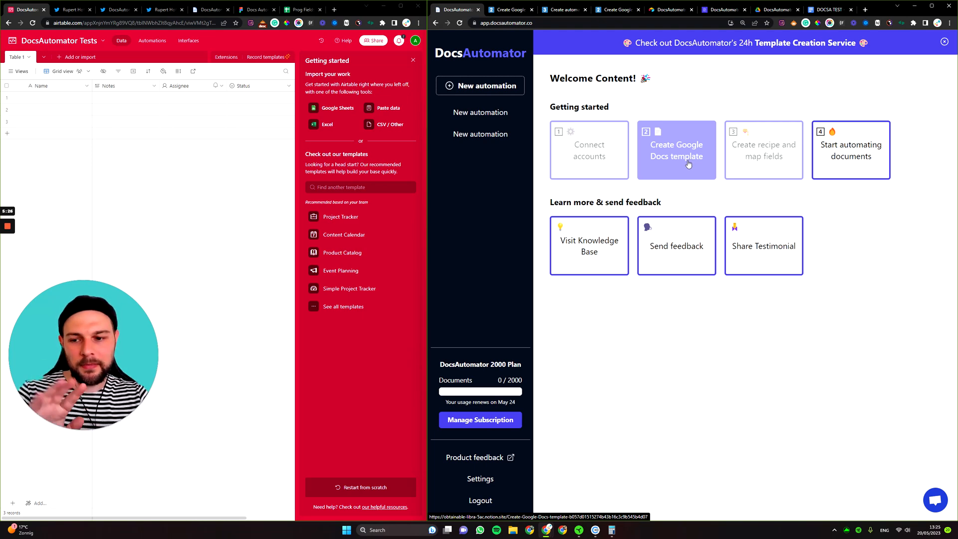
key(ctrl+shift+Tab)
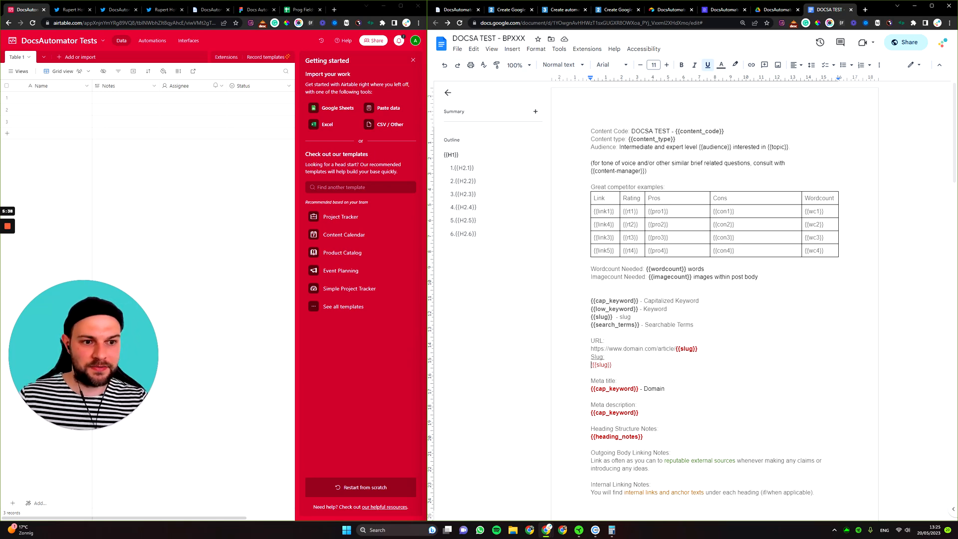
scroll(714, 300, down, 4)
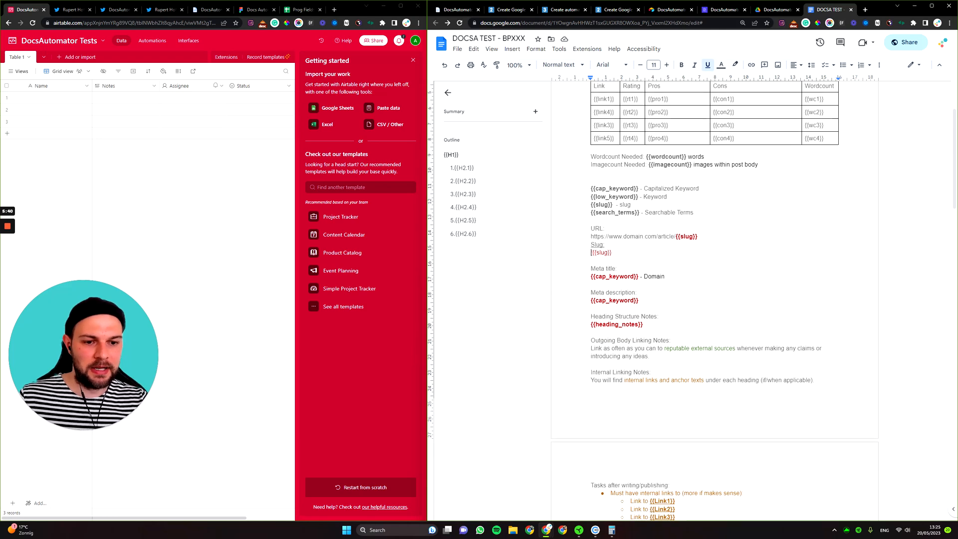
scroll(714, 300, down, 2)
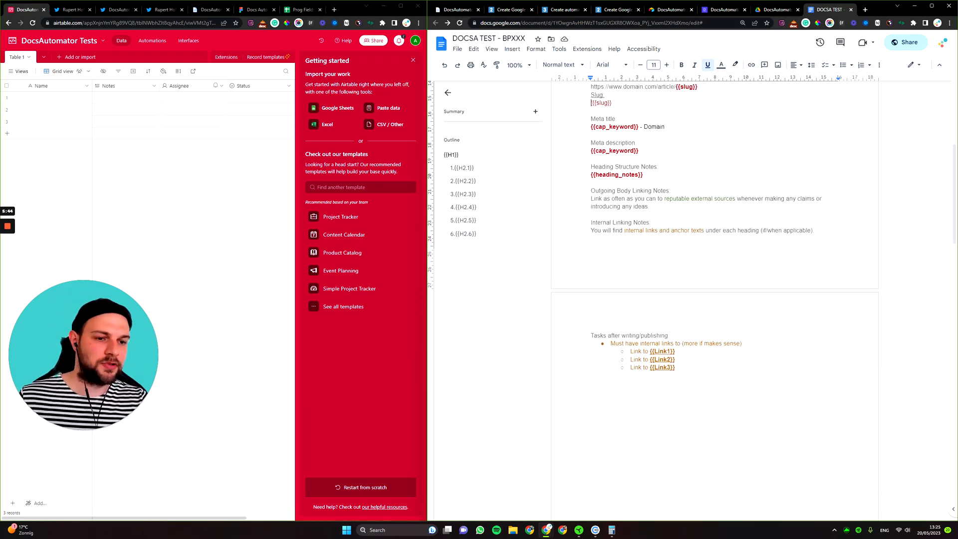
scroll(714, 299, up, 5)
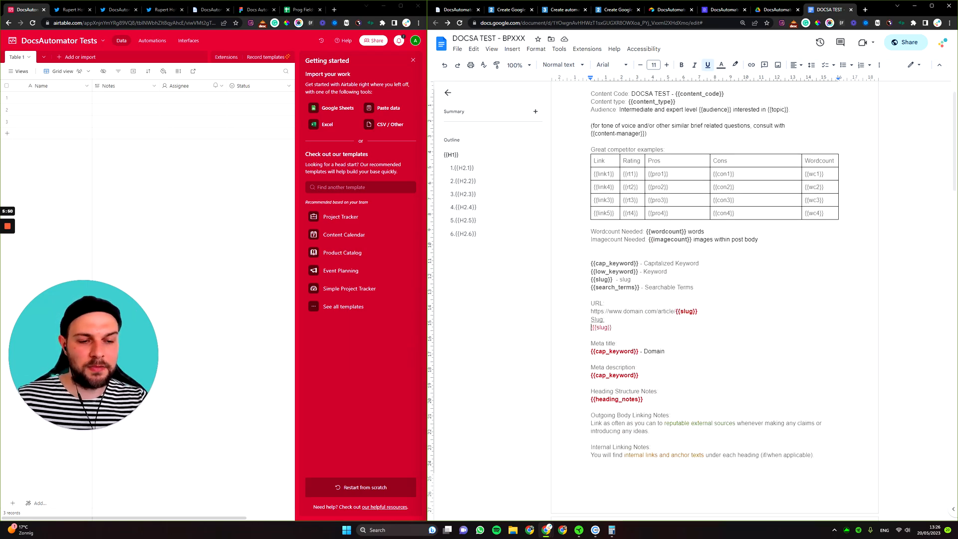
scroll(714, 300, down, 3)
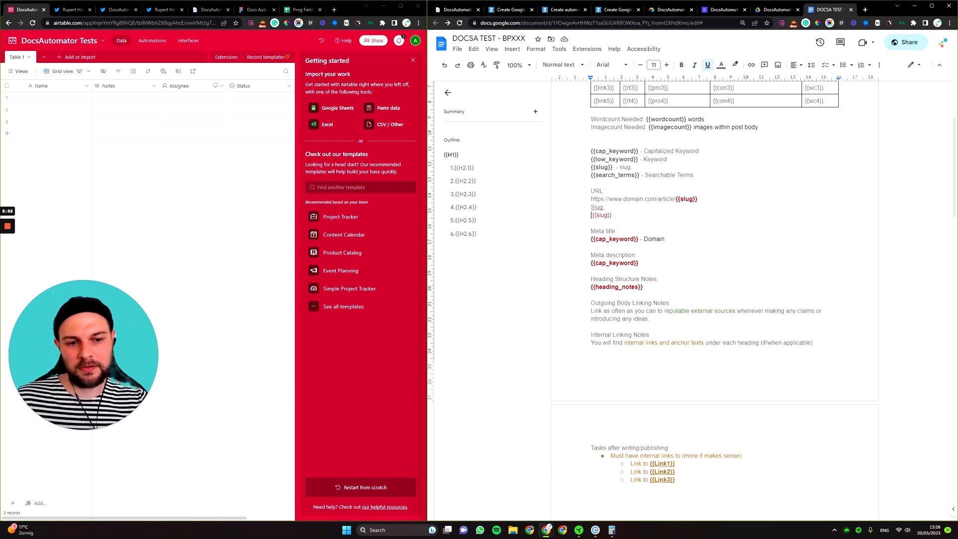
scroll(714, 300, down, 10)
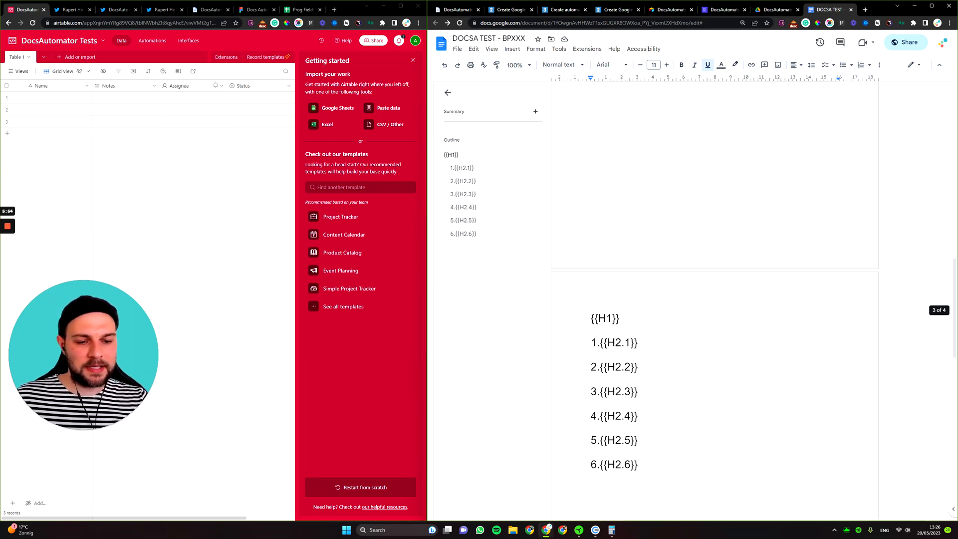
scroll(714, 300, up, 12)
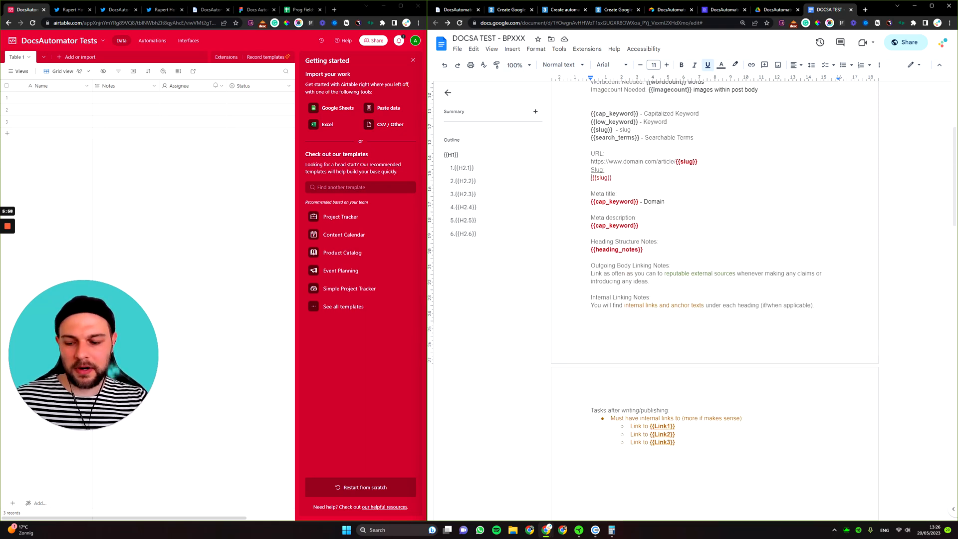
key(ctrl+Tab)
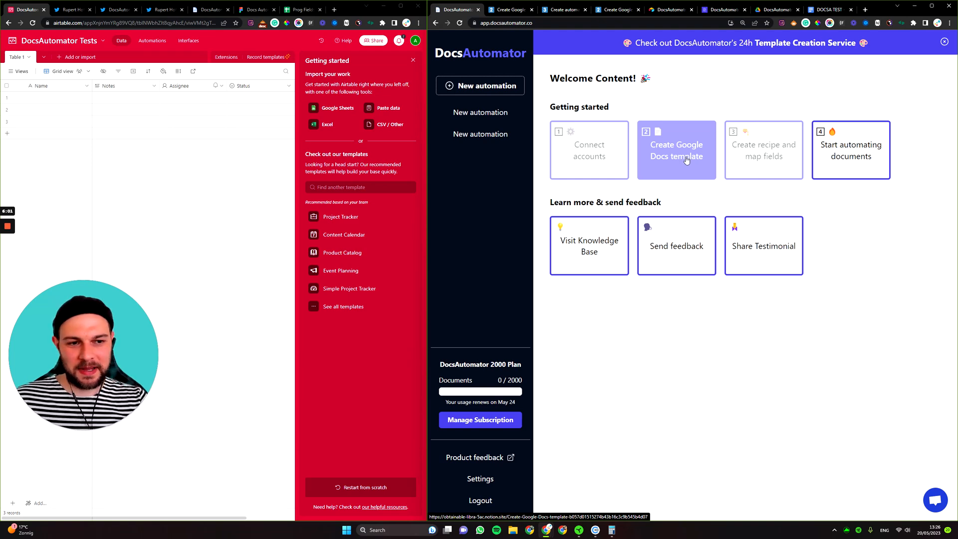
Read the 'Create Google Docs template' guide down to Line Item Tables, then reopen the DOCSA TEST template.
click(682, 162)
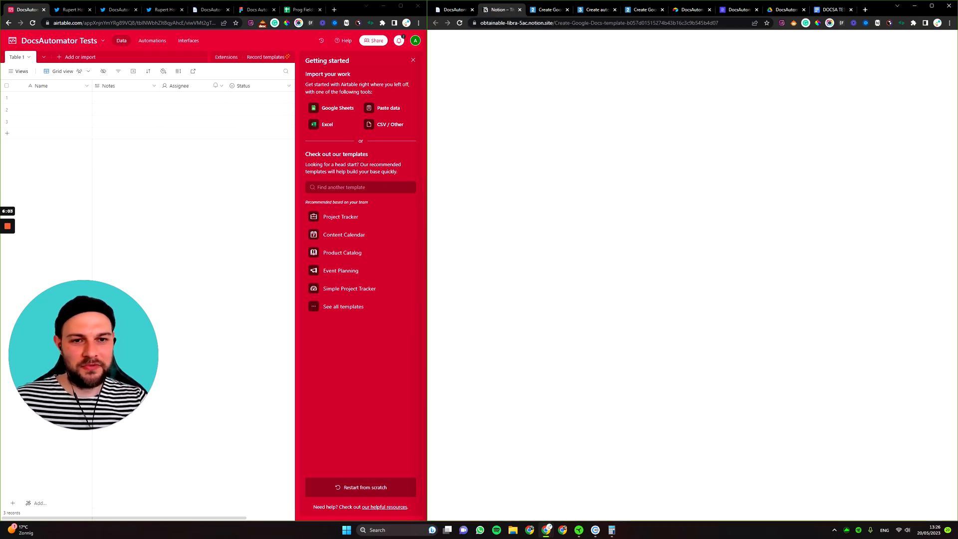
scroll(645, 224, down, 2)
scroll(645, 224, down, 2)
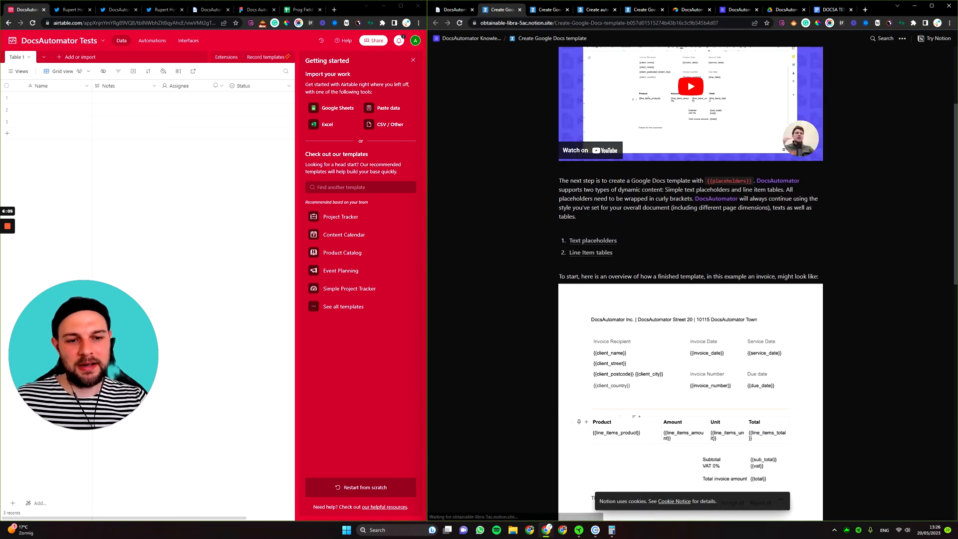
scroll(680, 272, up, 2)
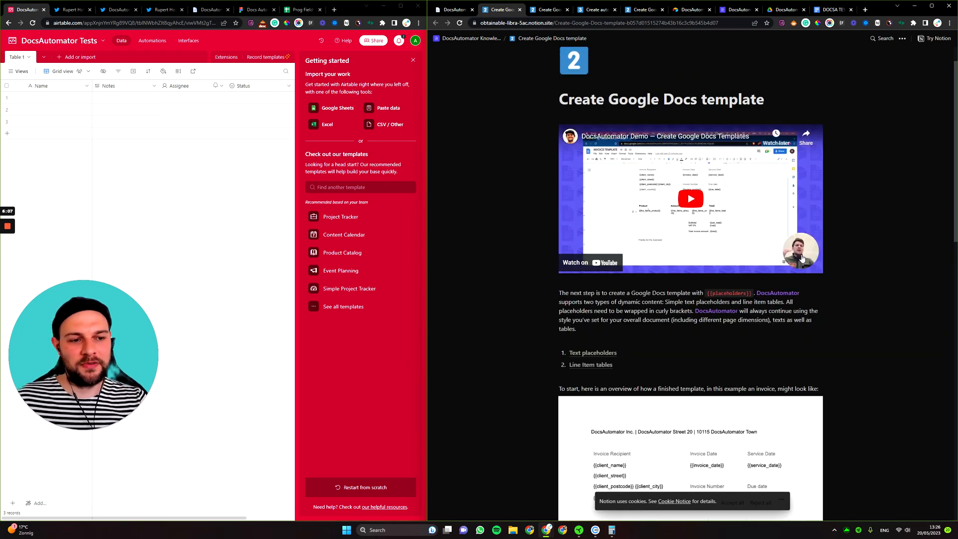
scroll(680, 271, down, 4)
scroll(680, 275, down, 6)
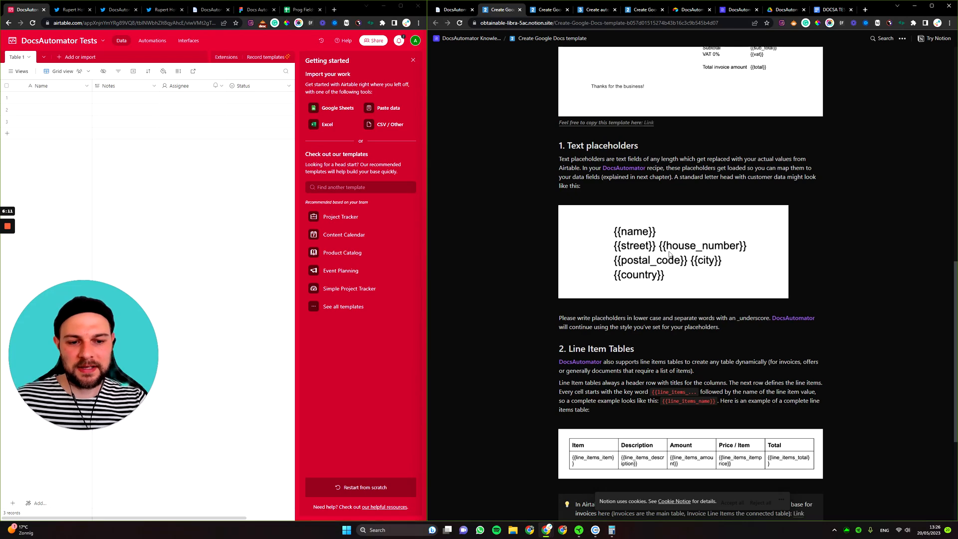
scroll(666, 252, down, 2)
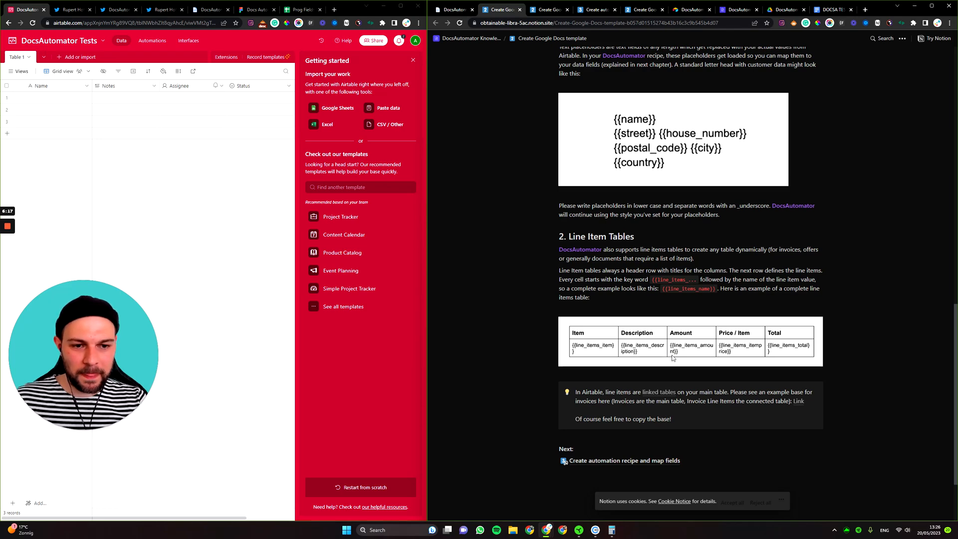
scroll(644, 299, down, 2)
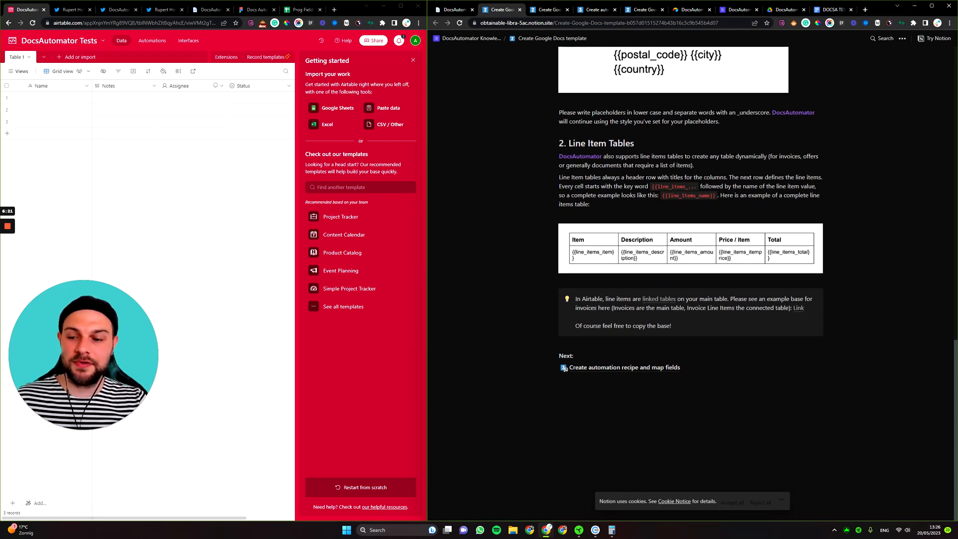
click(833, 9)
Highlight the Audience line and the {{cap_keyword}} placeholder under Meta description in the template.
scroll(715, 299, up, 4)
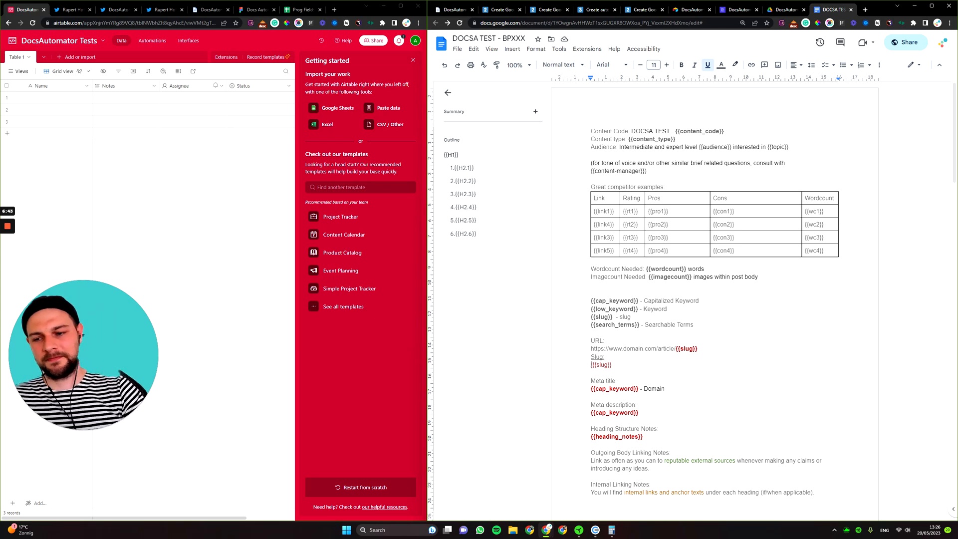
drag(620, 147, 792, 147)
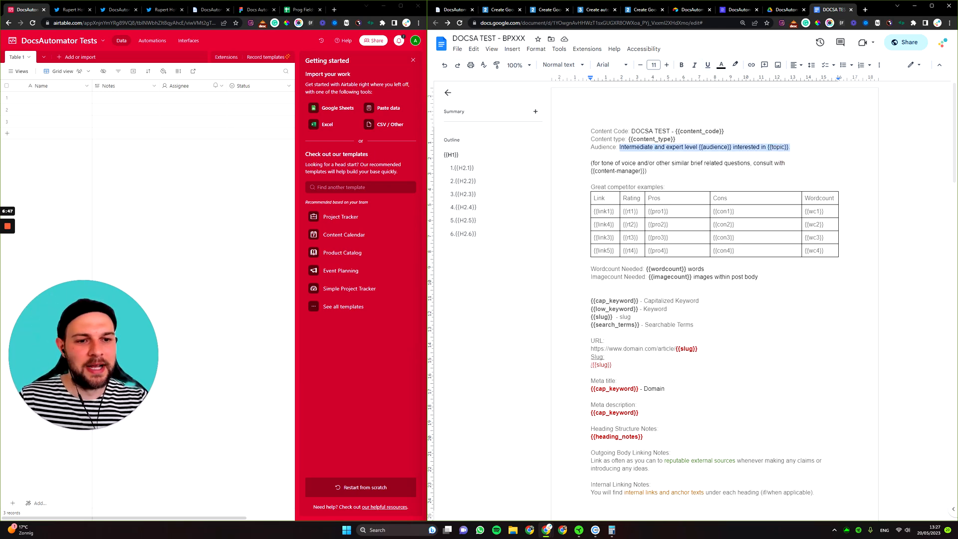
click(663, 163)
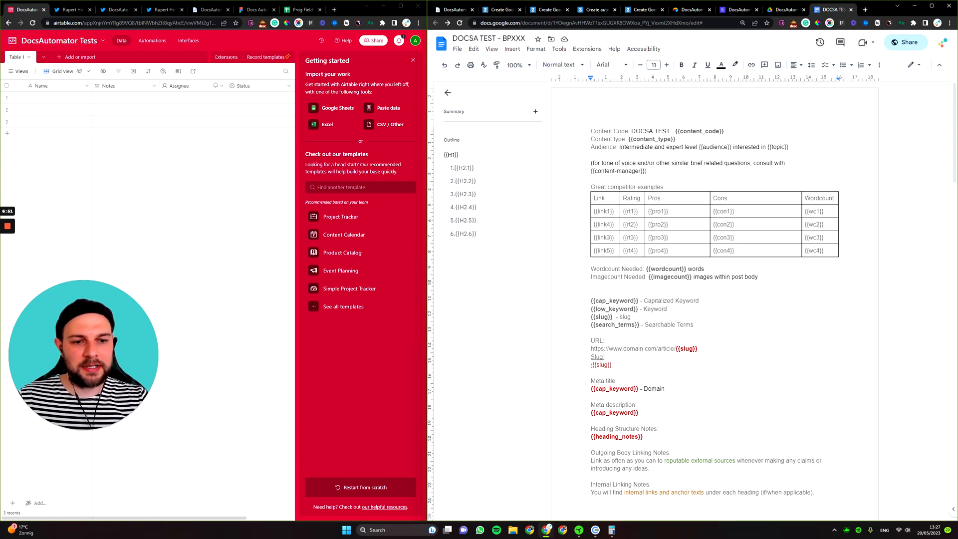
scroll(714, 249, down, 2)
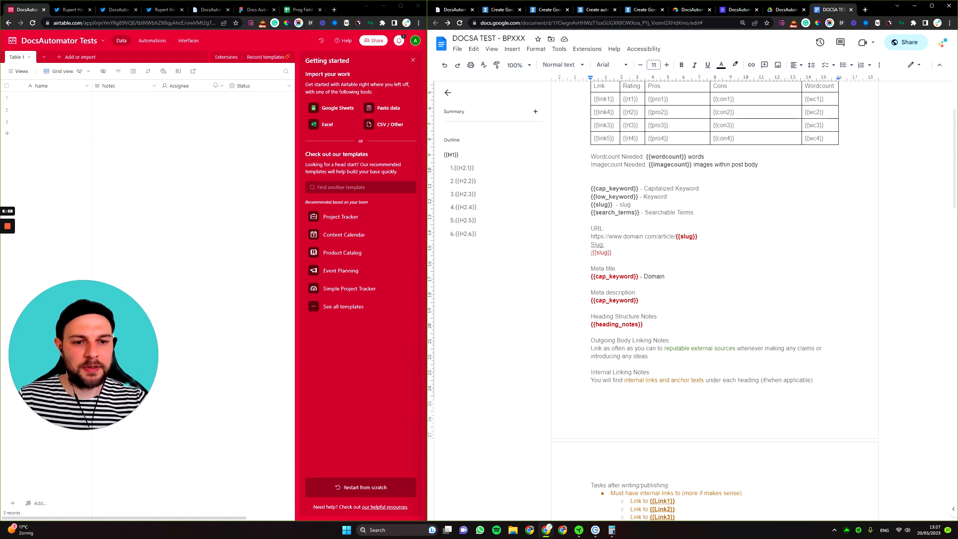
scroll(714, 300, down, 1)
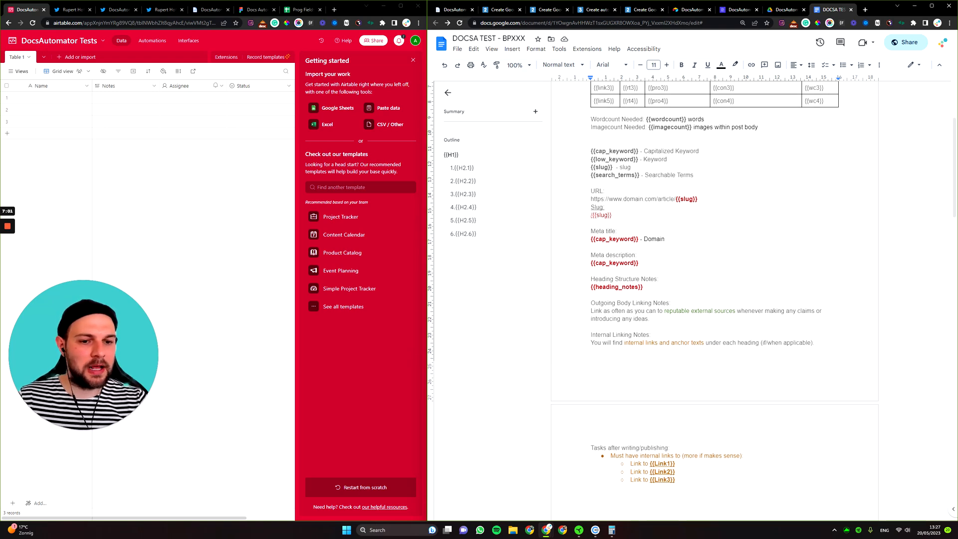
drag(639, 263, 590, 263)
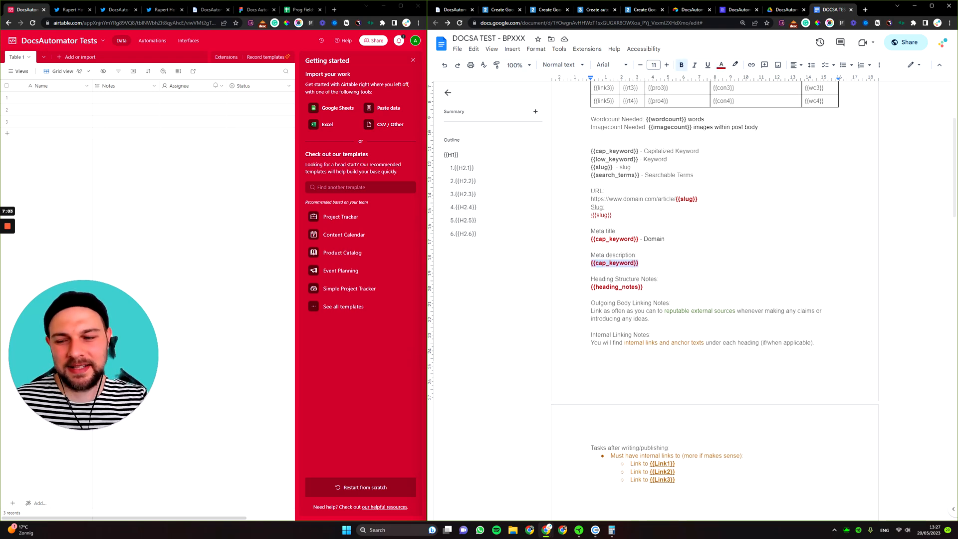
click(644, 264)
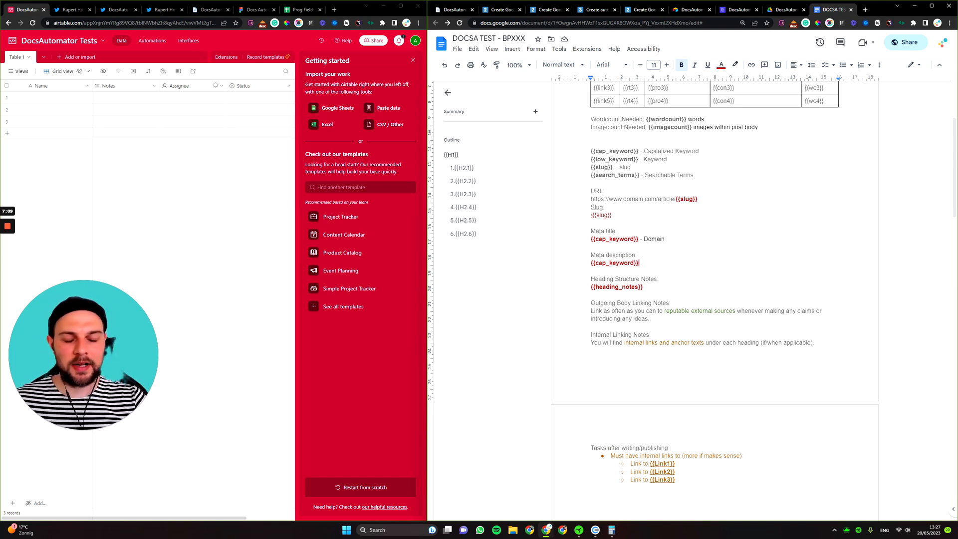
Select the {{Link1}} placeholder in the first sub-bullet of the template.
scroll(714, 240, down, 3)
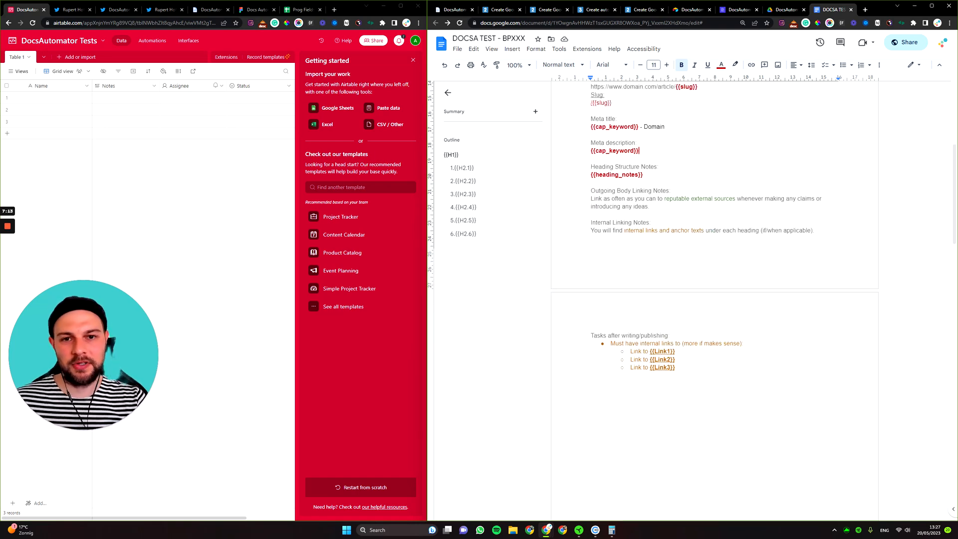
scroll(714, 249, up, 2)
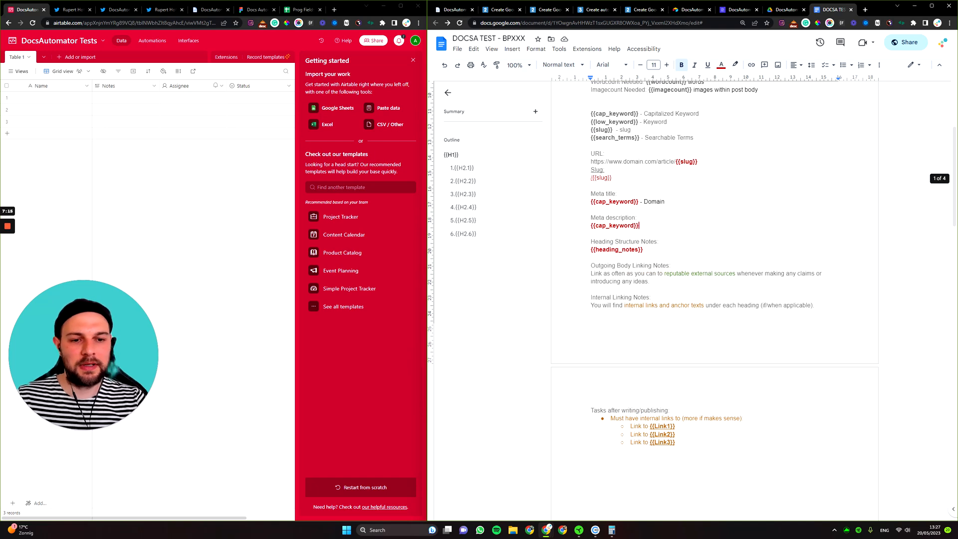
scroll(714, 239, down, 3)
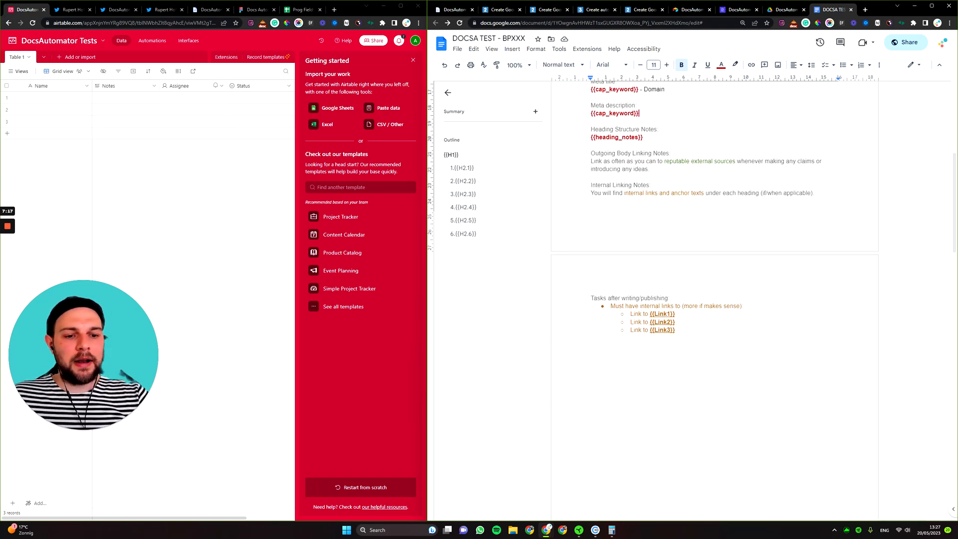
drag(675, 314, 652, 317)
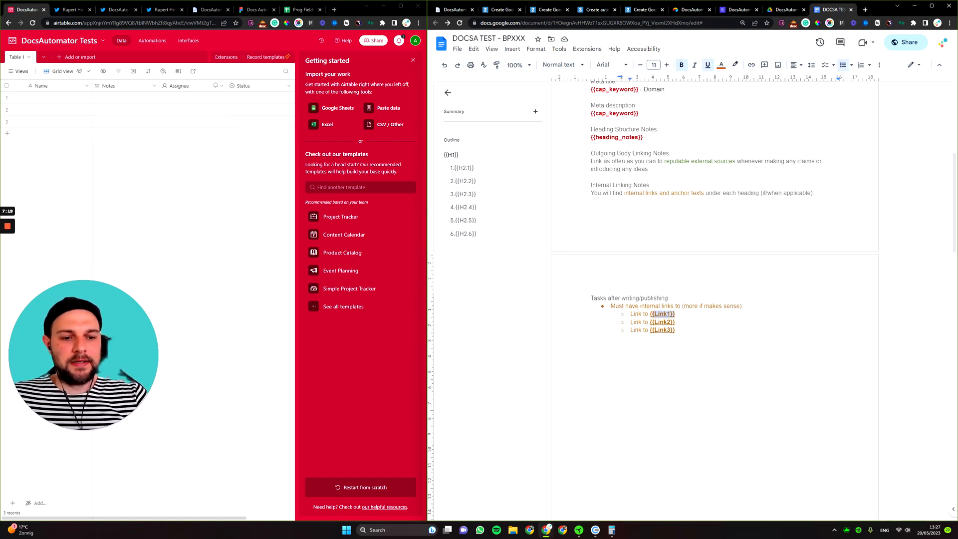
Select the end of the {{H1}} heading placeholder line, then scroll back to the top of the template.
scroll(714, 300, down, 15)
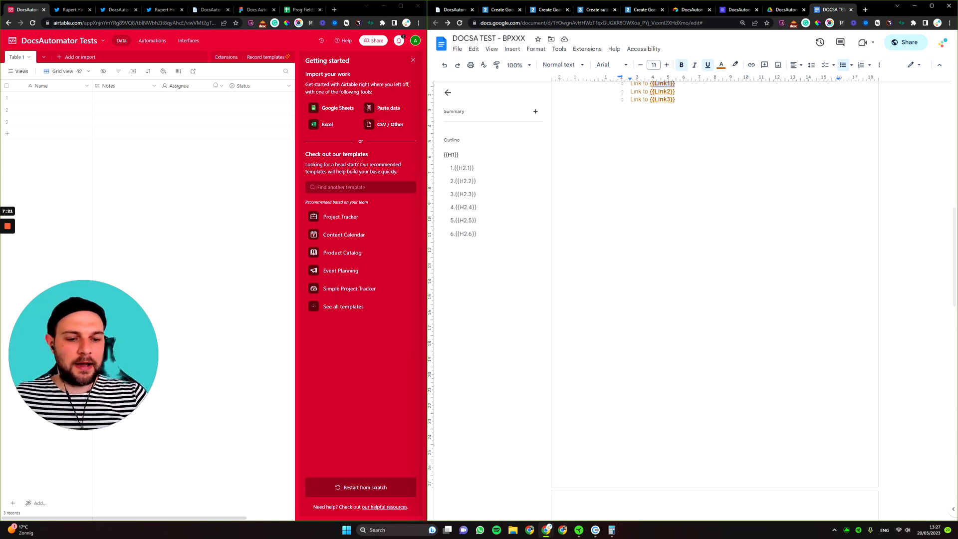
double_click(648, 205)
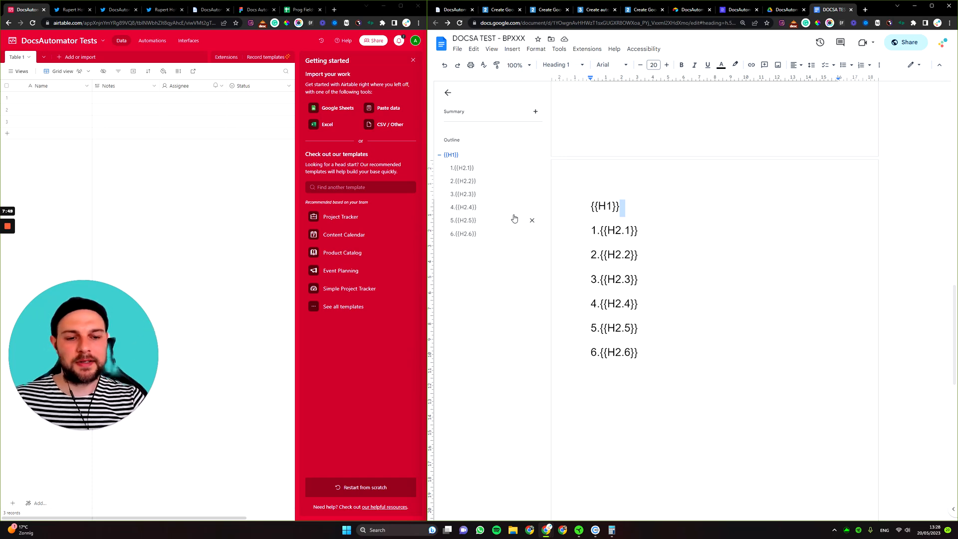
scroll(714, 300, up, 10)
scroll(713, 300, up, 5)
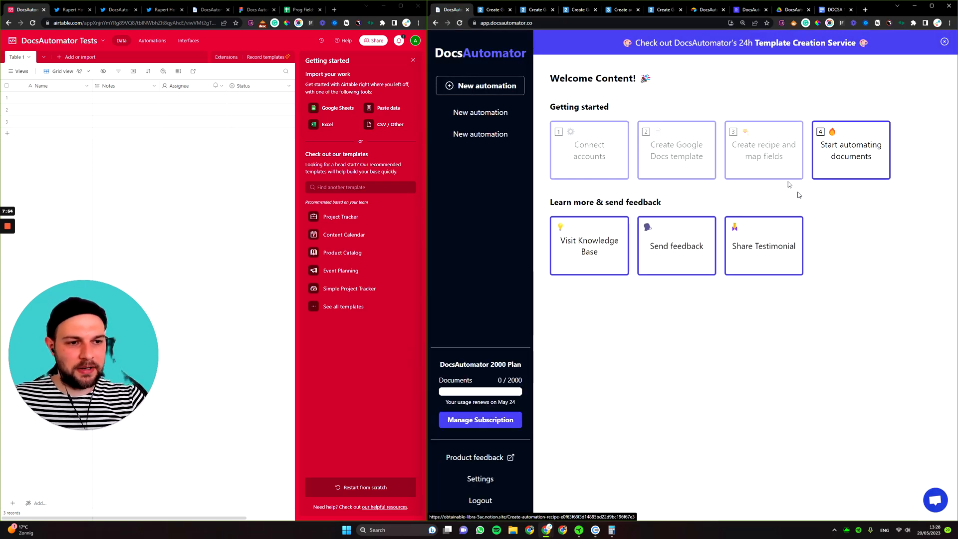
Read the 'Create automation recipe and map fields' guide, from naming a recipe to mapping line items, then reopen DOCSA TEST - BPXXX.
click(771, 150)
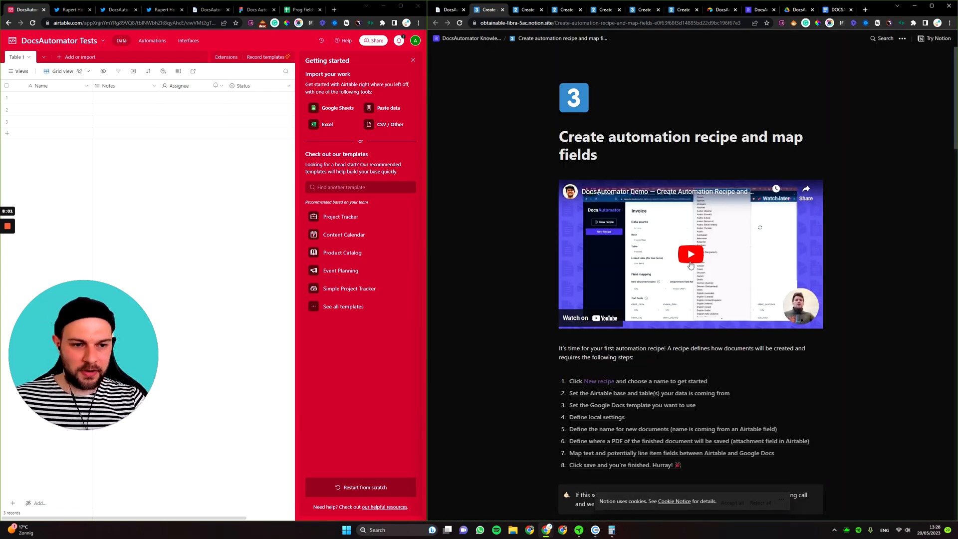
scroll(697, 265, down, 6)
scroll(700, 182, down, 6)
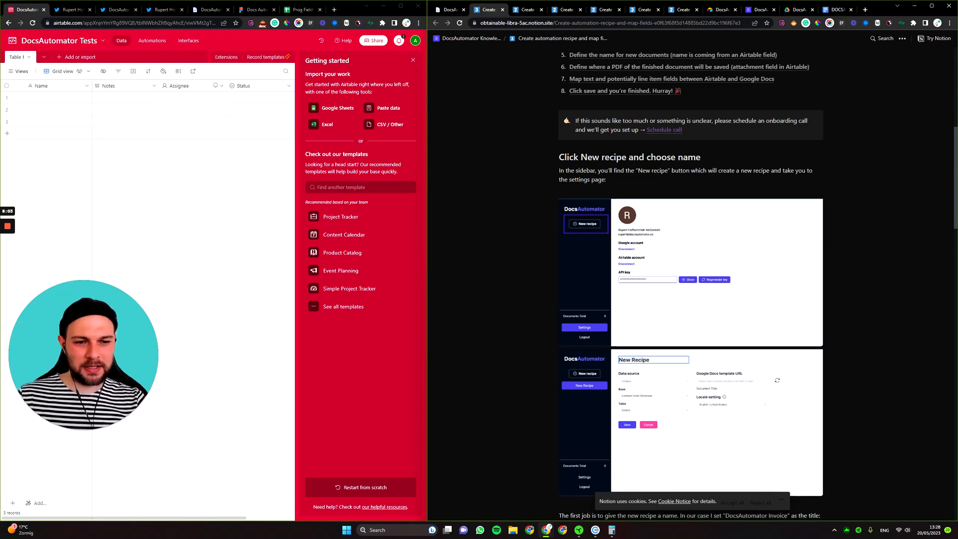
scroll(675, 191, down, 10)
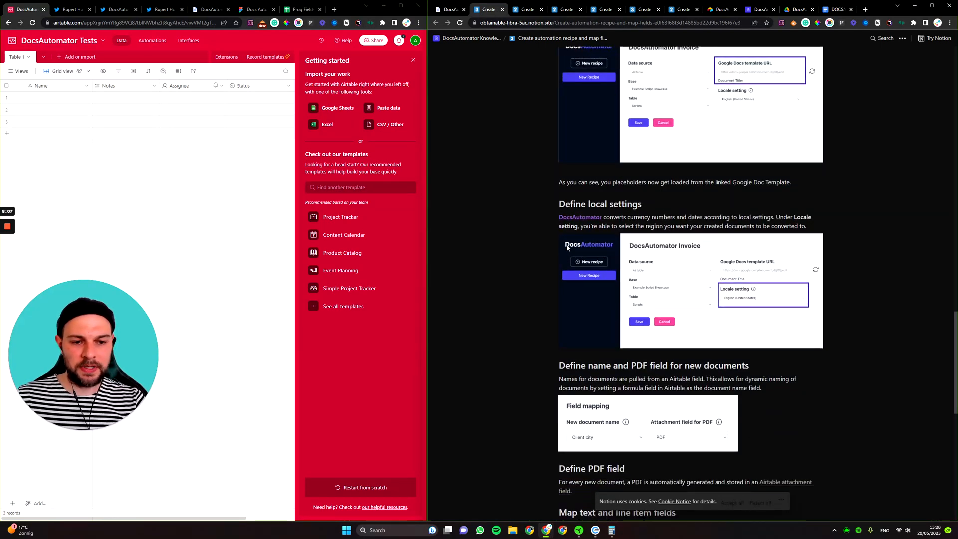
scroll(565, 245, down, 8)
scroll(818, 237, down, 1)
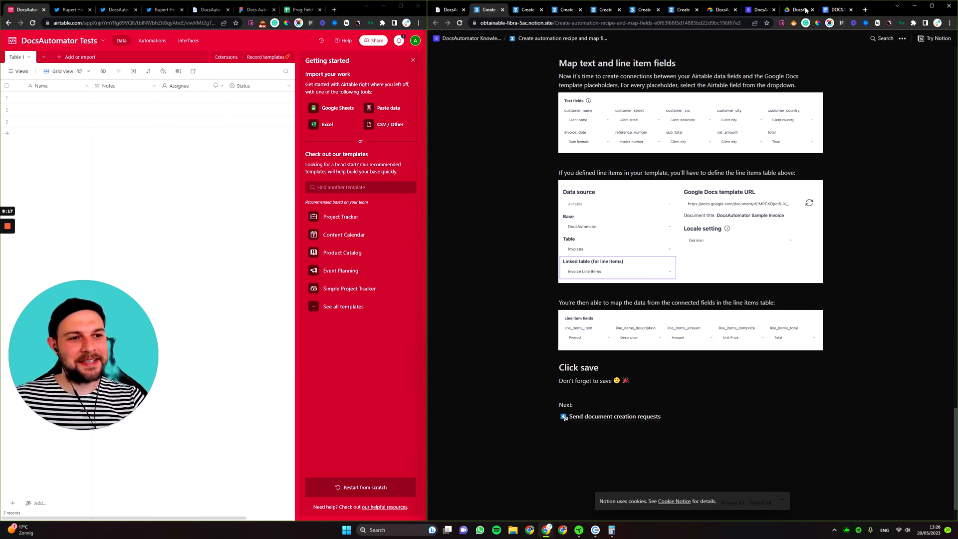
click(835, 9)
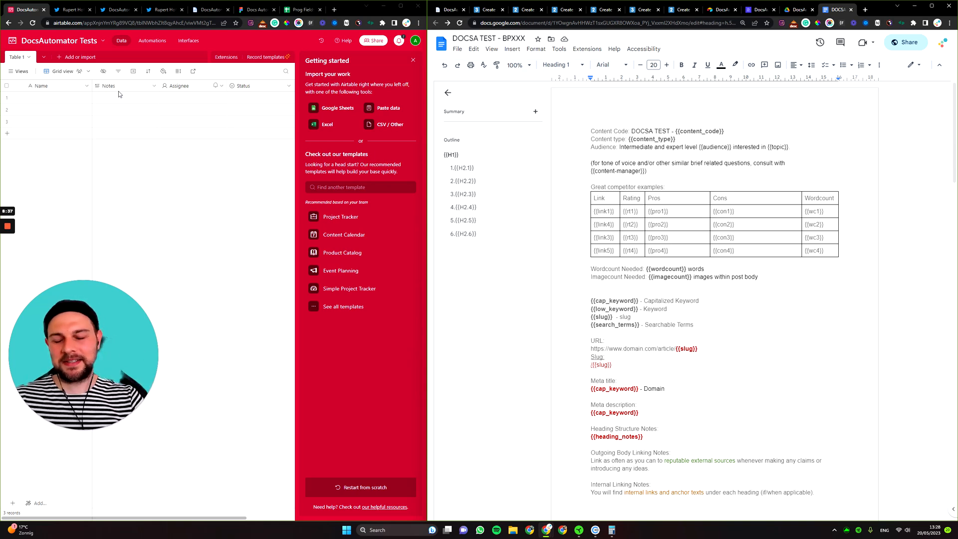
Start a new automation sourced from Airtable's DocsAutomator Tests base, Table 1.
click(448, 10)
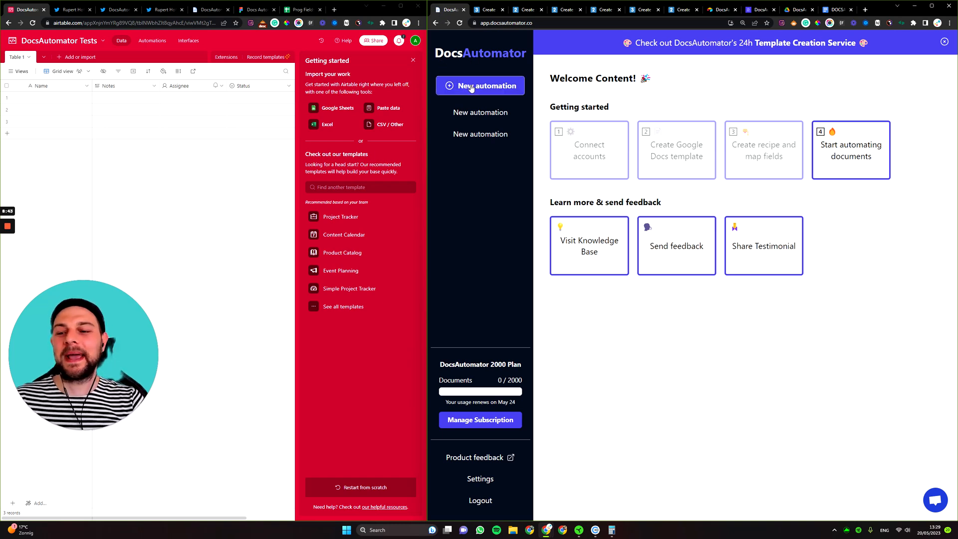
click(504, 85)
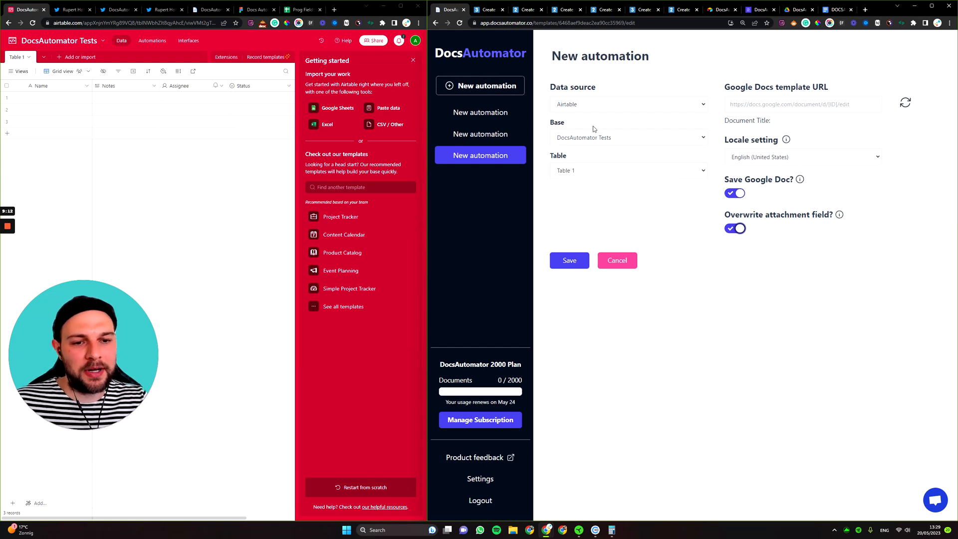
Paste the DOCSA TEST - BPXXX Google Doc link into the Google Docs template URL field.
click(779, 104)
key(ctrl+v)
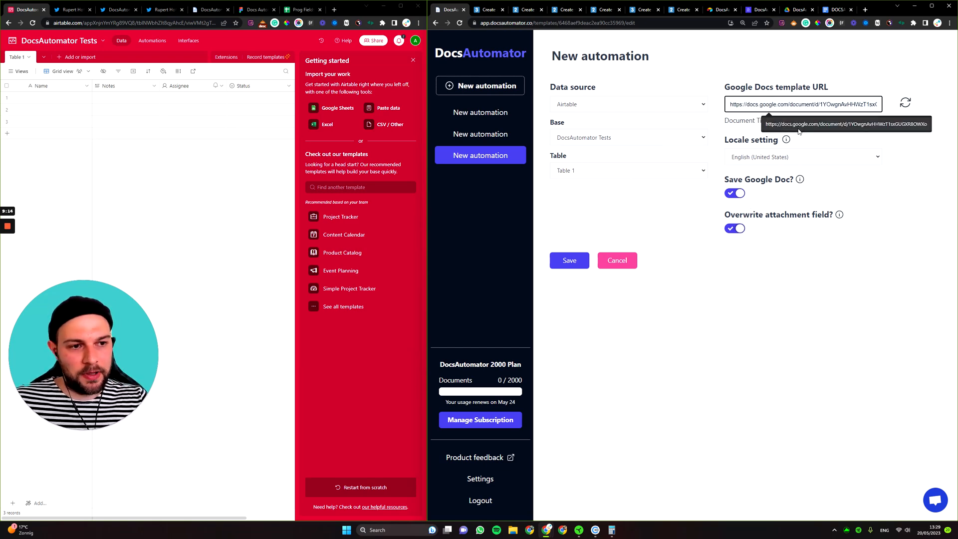
scroll(589, 188, down, 3)
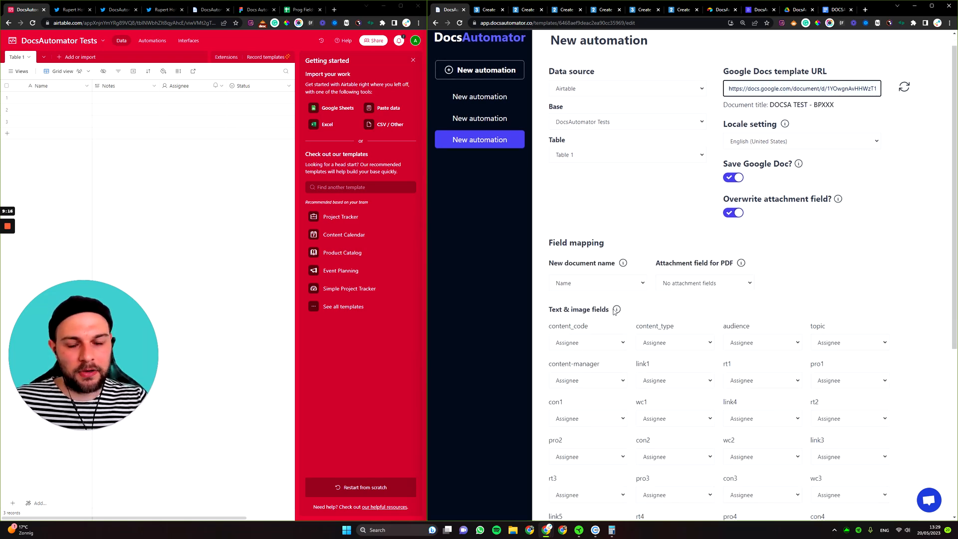
scroll(748, 252, down, 5)
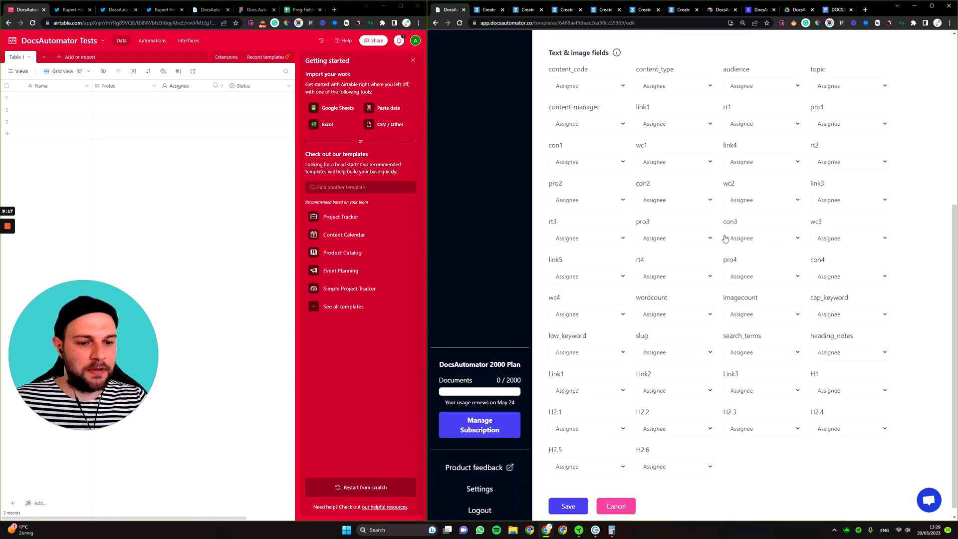
Compare the field mapping list with the Doc's {{content_type}} placeholder, then view content_code's field choices.
click(839, 10)
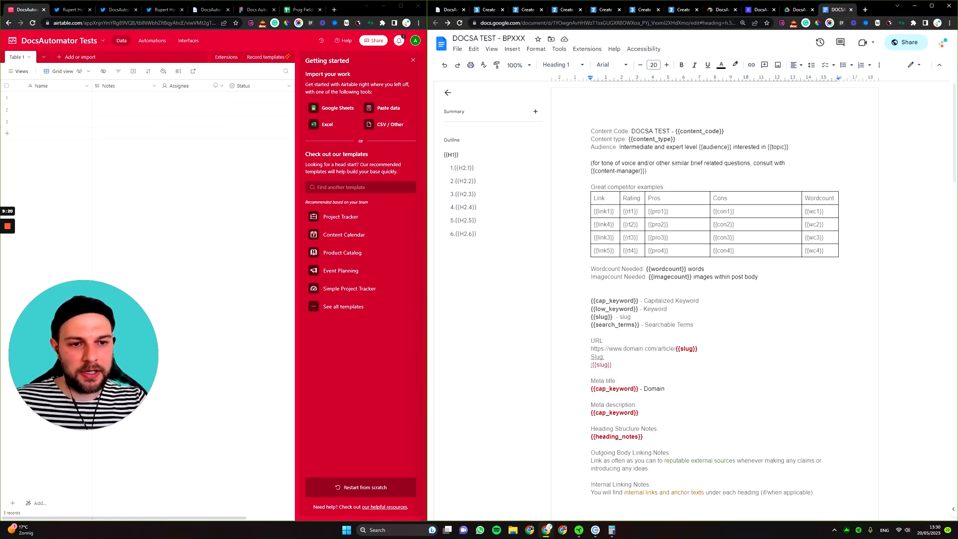
drag(676, 139, 628, 139)
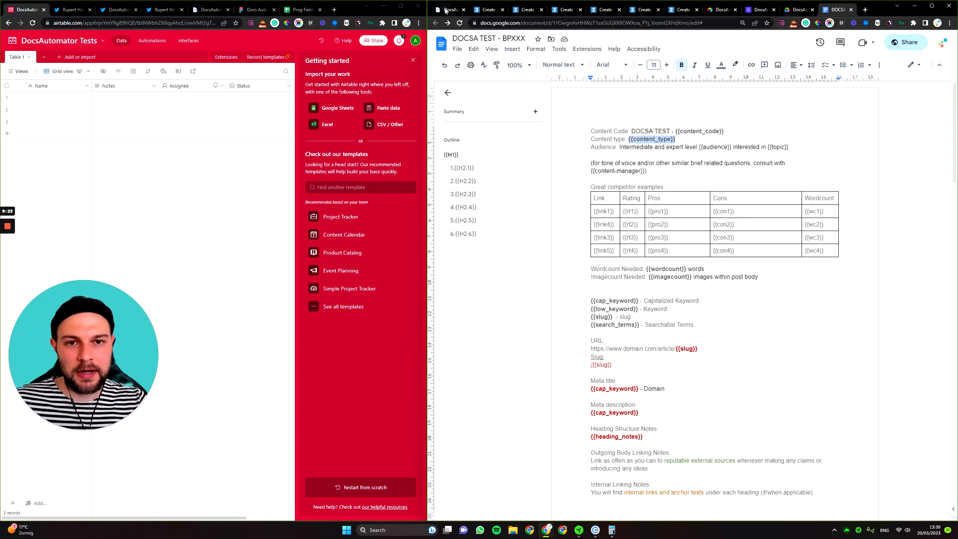
click(446, 10)
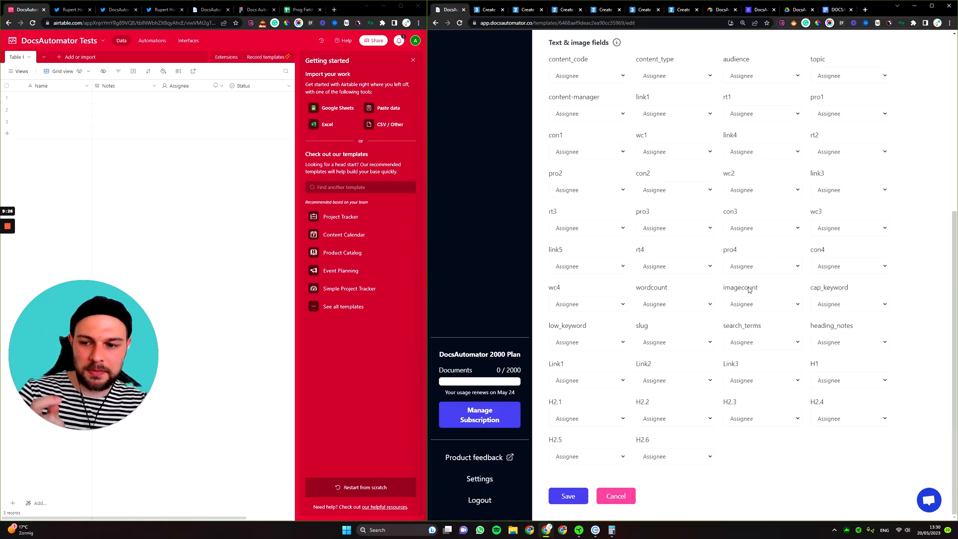
scroll(768, 325, up, 4)
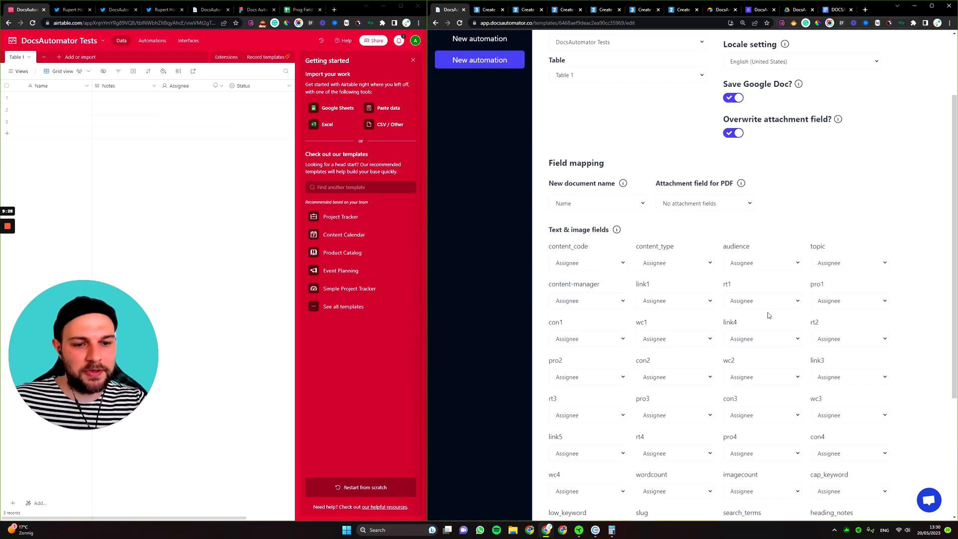
click(622, 263)
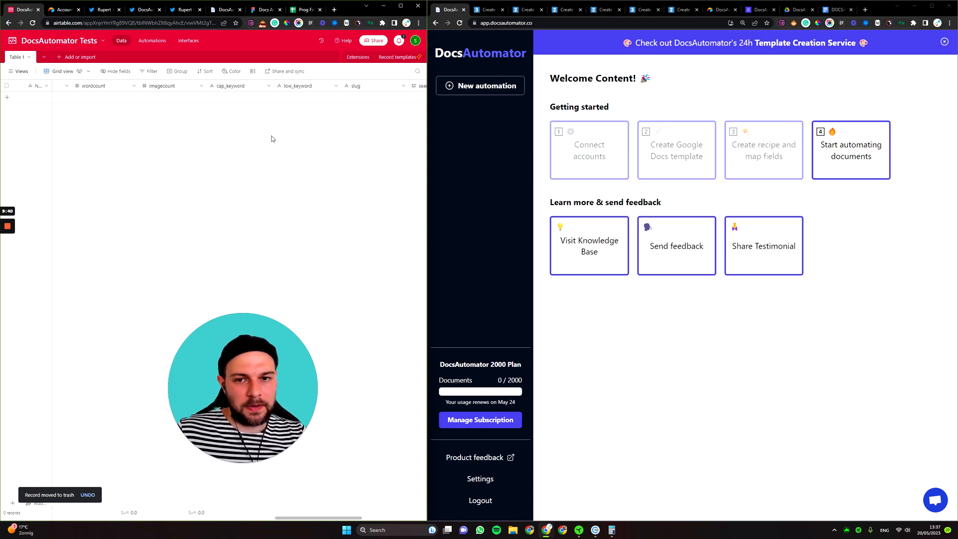
scroll(271, 132, left, 3)
scroll(205, 142, left, 5)
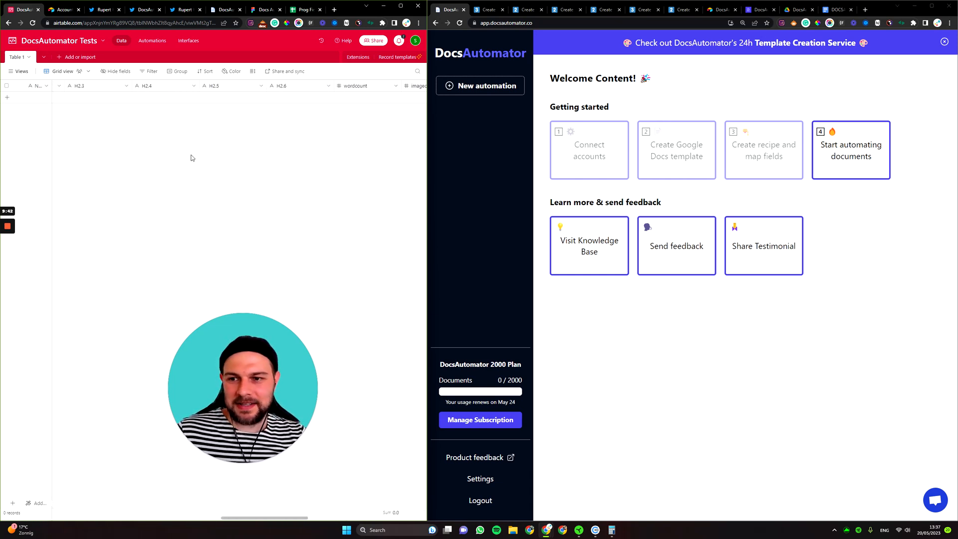
scroll(204, 87, left, 5)
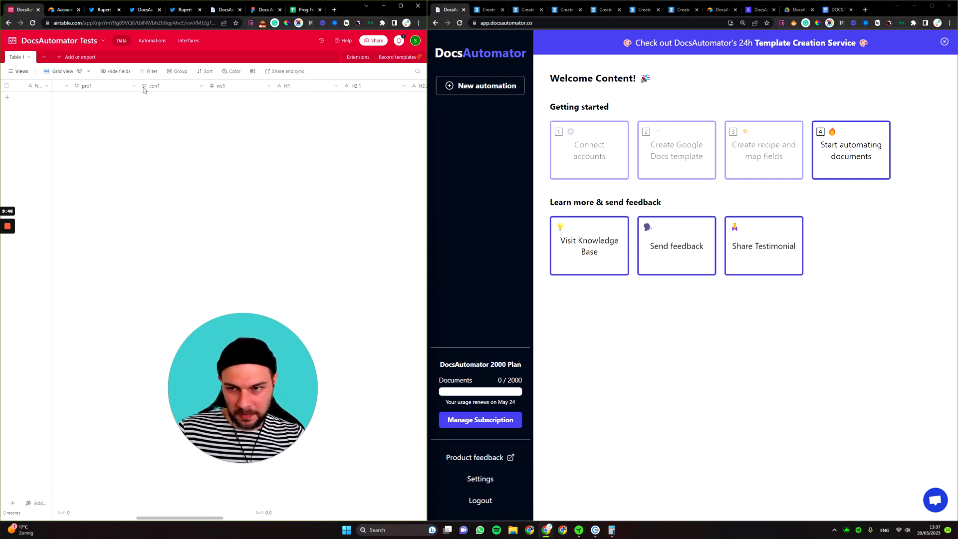
scroll(163, 91, left, 3)
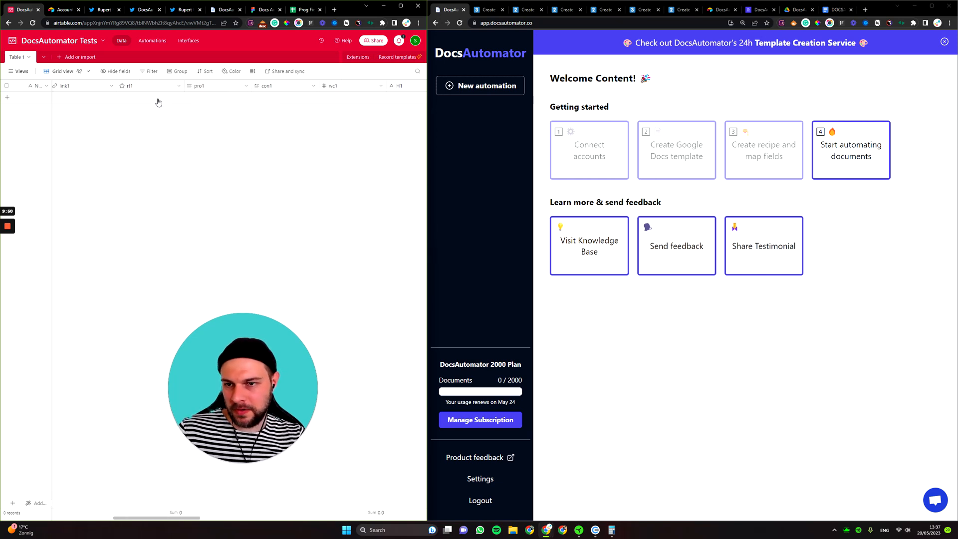
click(217, 95)
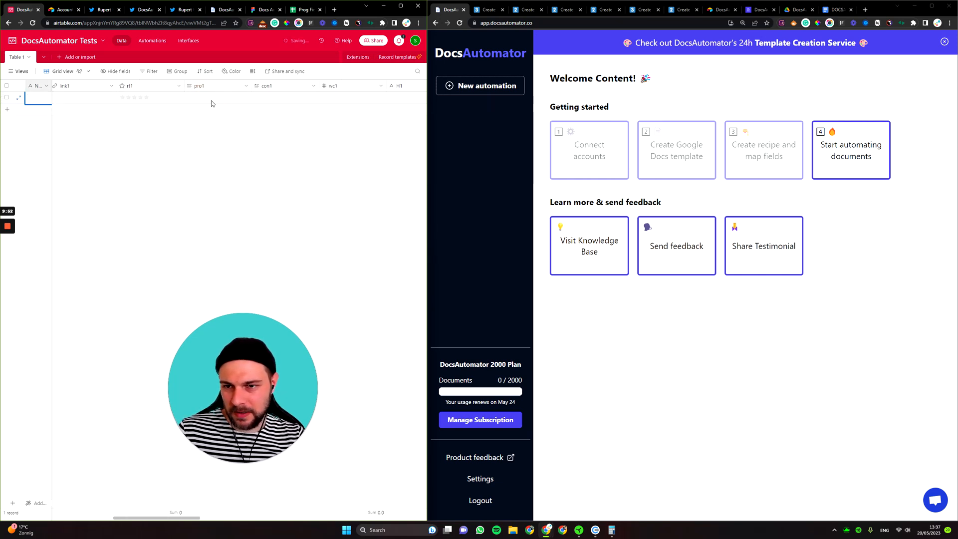
scroll(199, 94, left, 2)
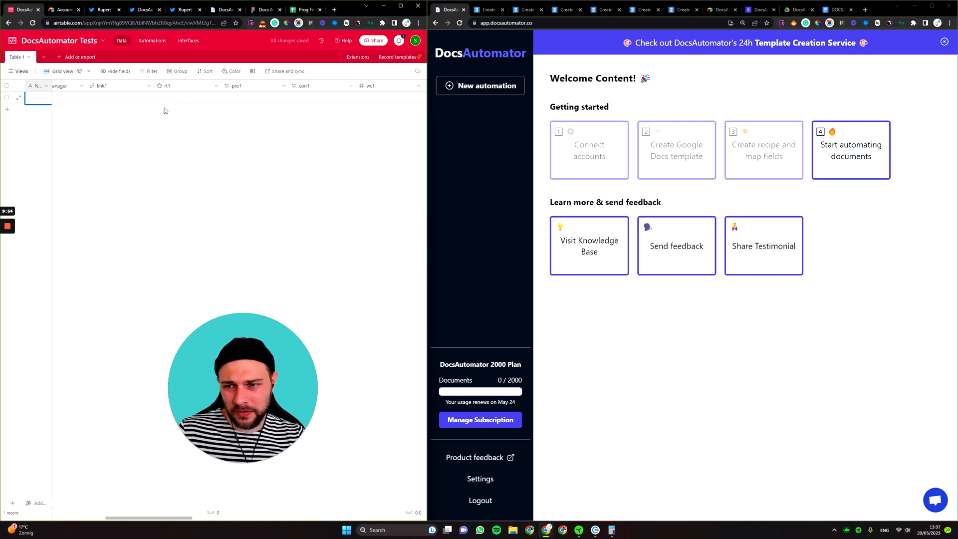
scroll(162, 110, left, 2)
scroll(150, 106, left, 2)
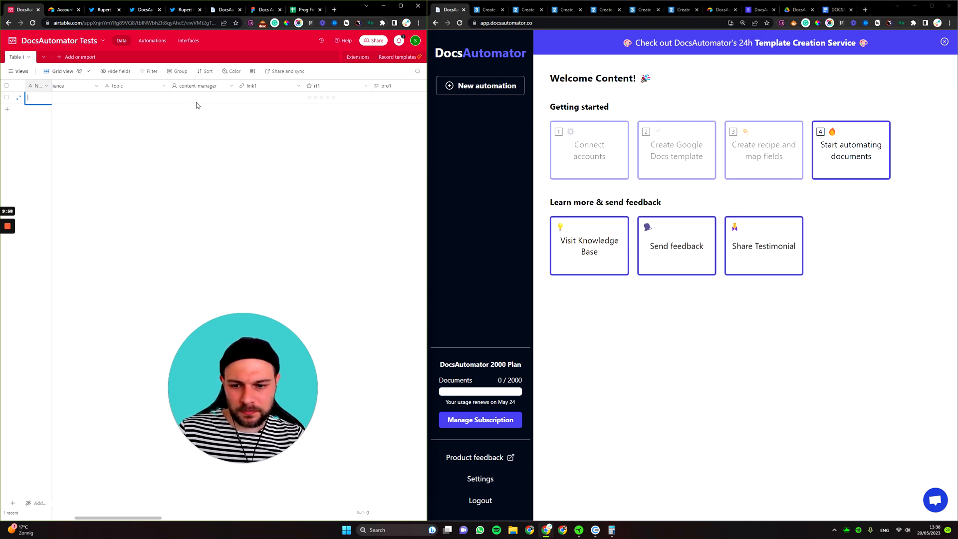
click(148, 119)
right_click(30, 98)
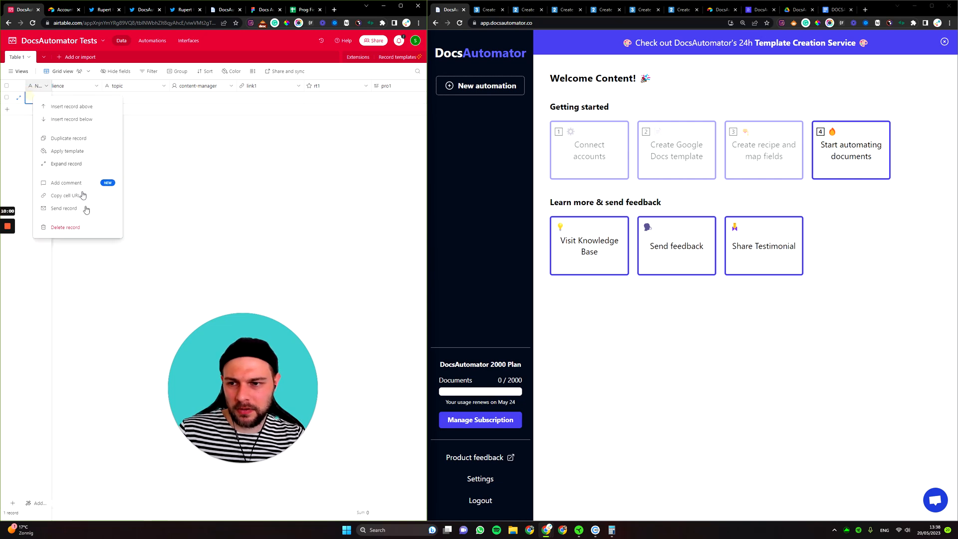
click(74, 224)
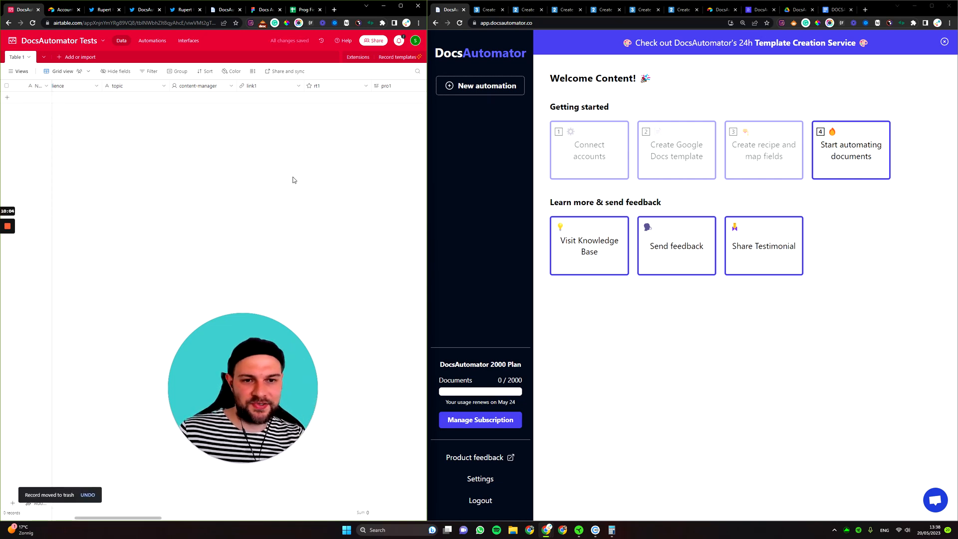
Create another automation on Table 1 and load the template from its pasted Google Doc link.
click(751, 172)
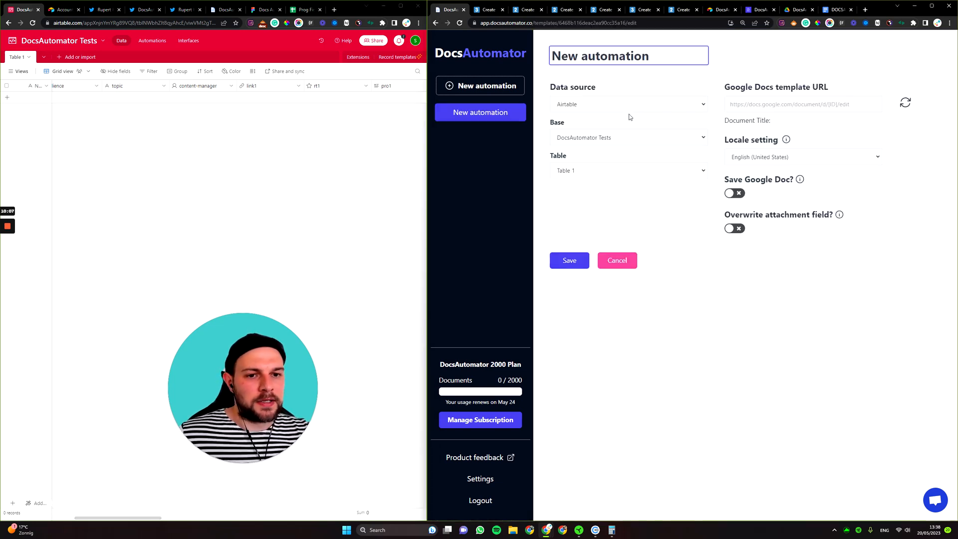
click(610, 174)
click(622, 171)
click(762, 105)
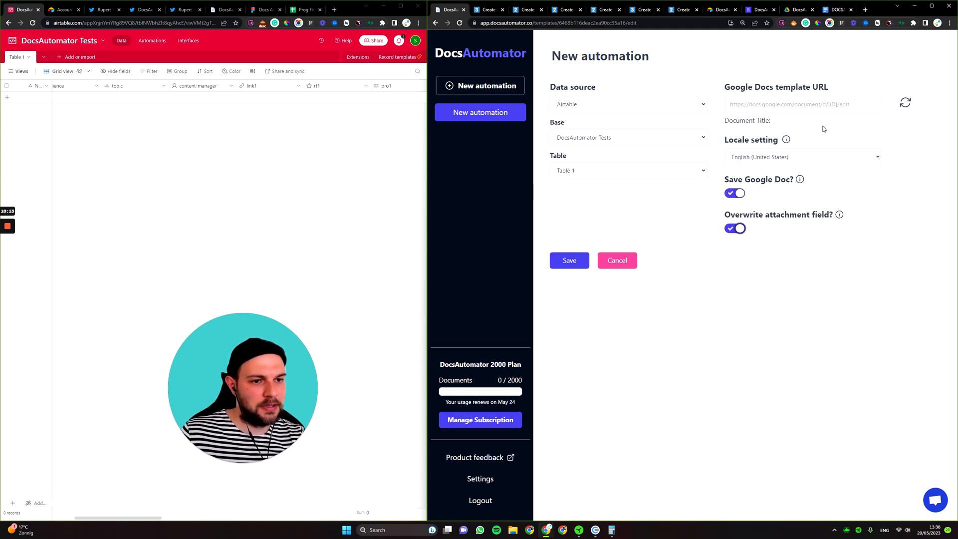
key(ctrl+v)
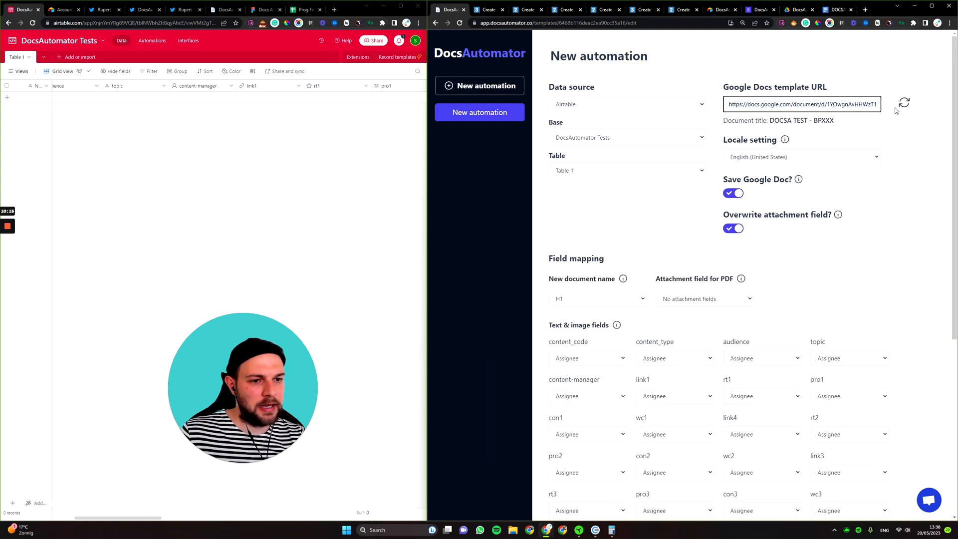
scroll(708, 234, down, 2)
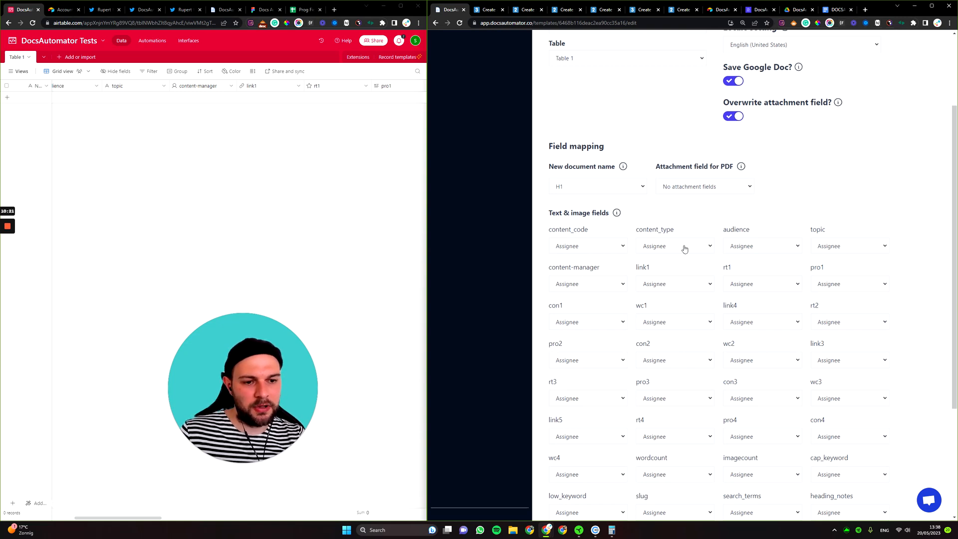
Review the content_code, content_type and audience placeholder names, then list the New document name choices.
double_click(565, 229)
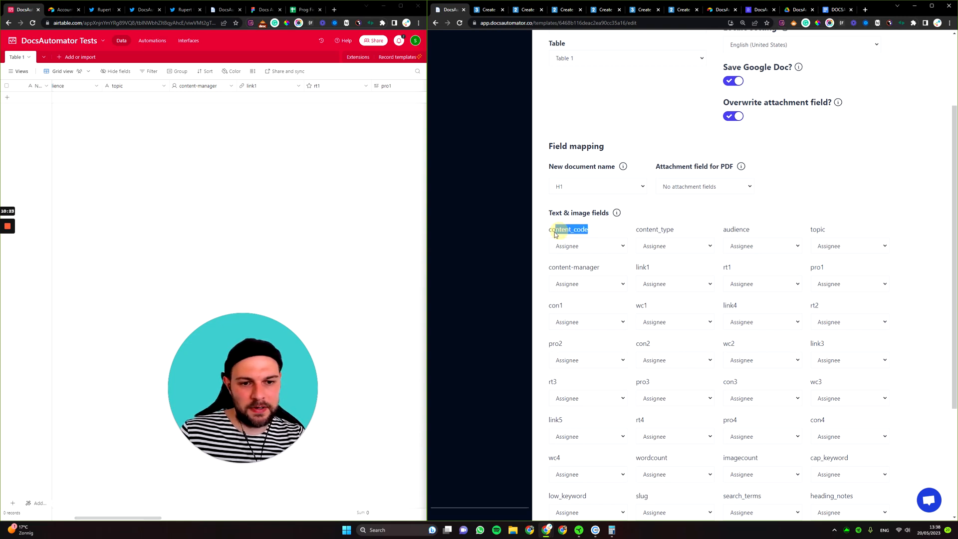
click(653, 235)
double_click(654, 229)
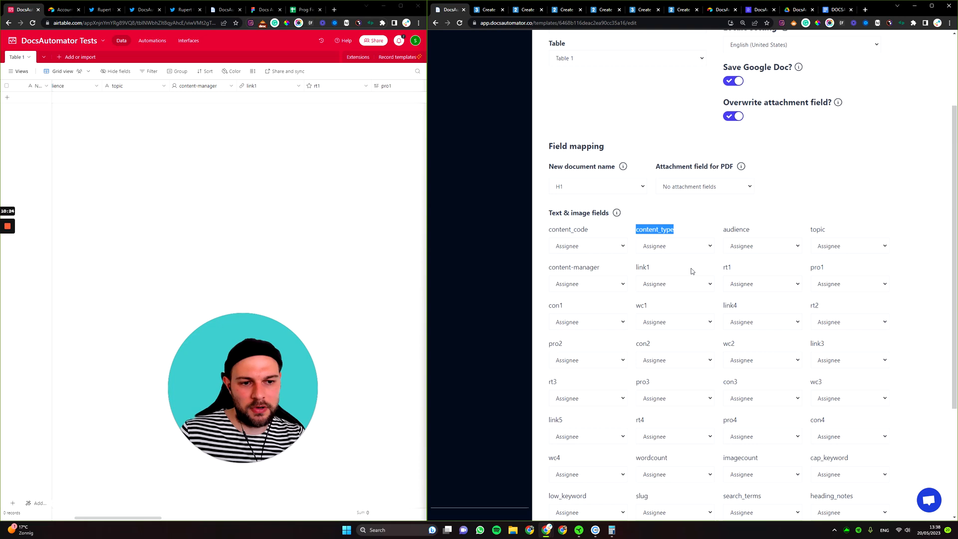
double_click(735, 229)
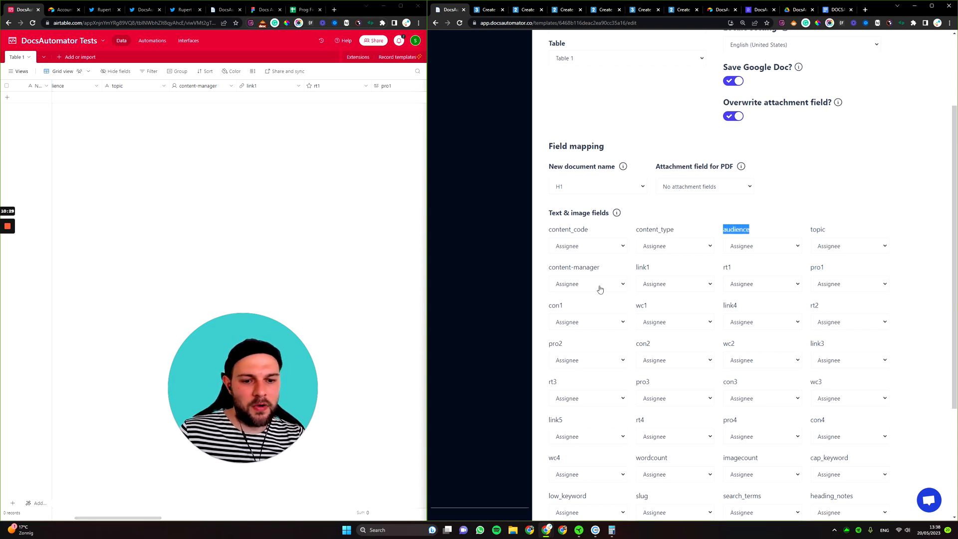
scroll(601, 289, down, 2)
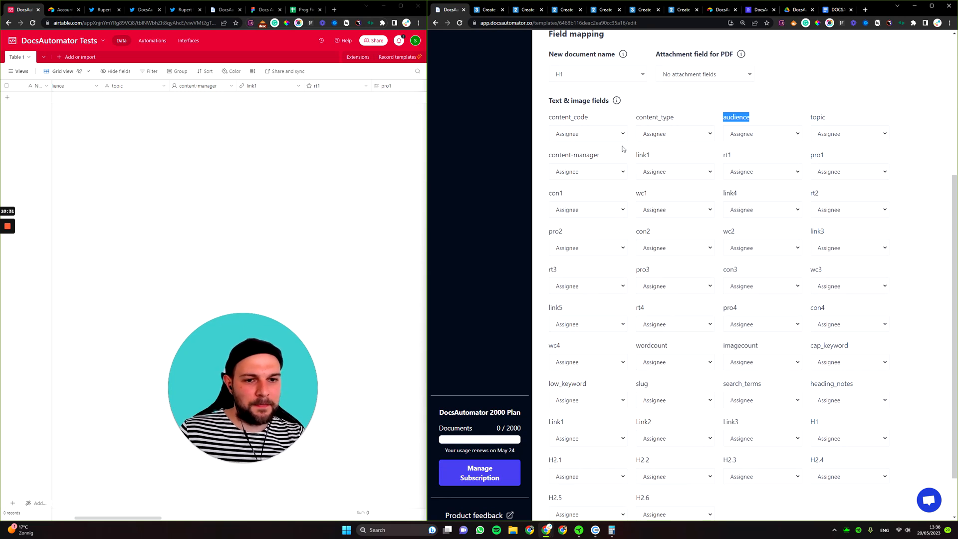
scroll(626, 150, up, 1)
click(619, 113)
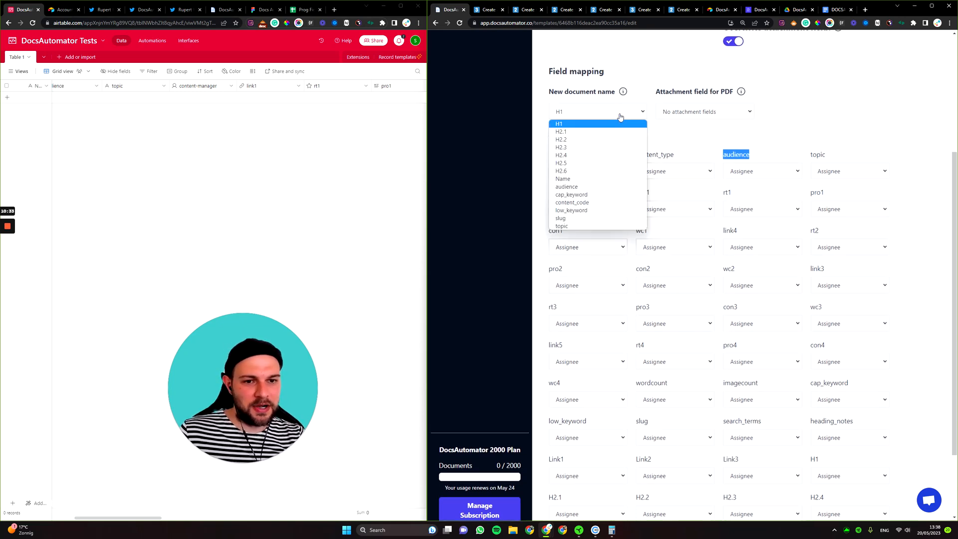
Name new documents from the Name field and leave the PDF attachment field set to none.
click(612, 178)
scroll(156, 143, left, 5)
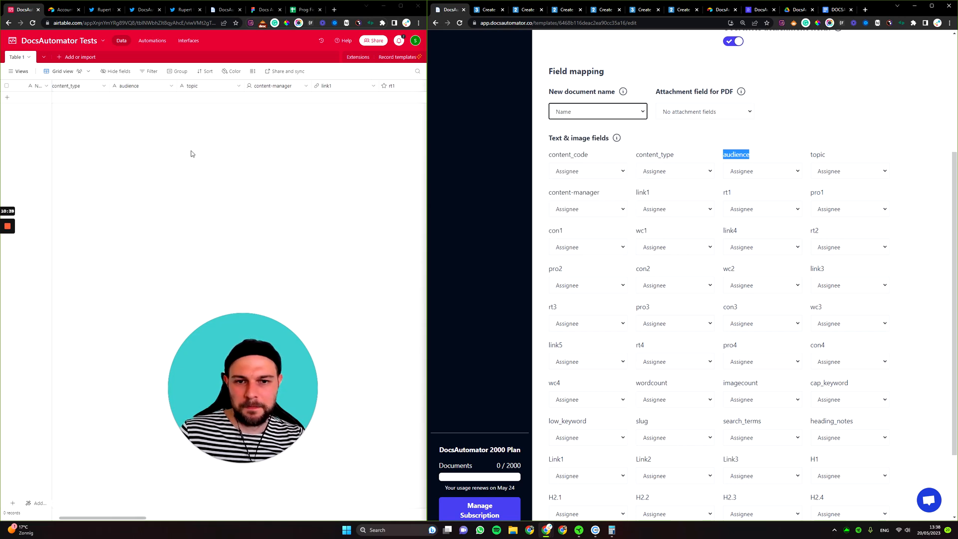
scroll(130, 171, left, 2)
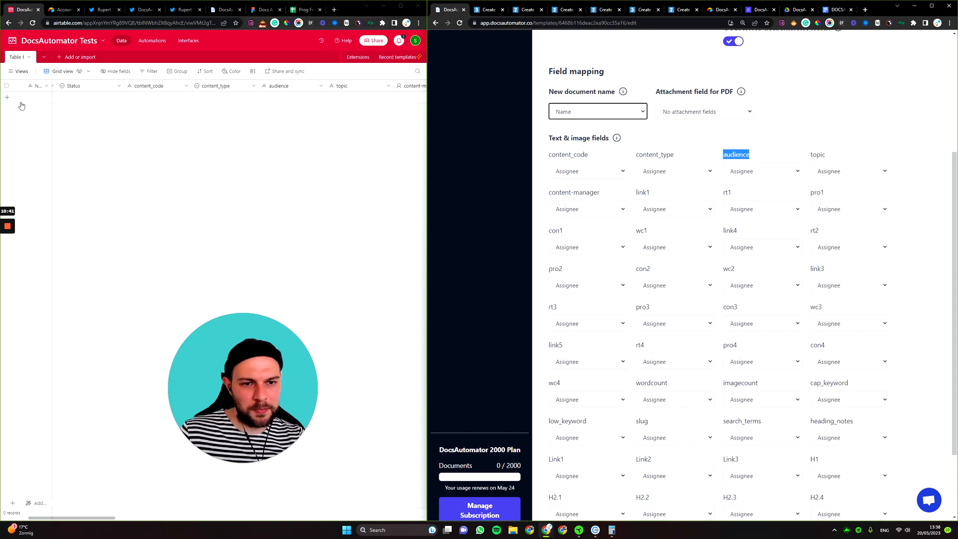
click(682, 116)
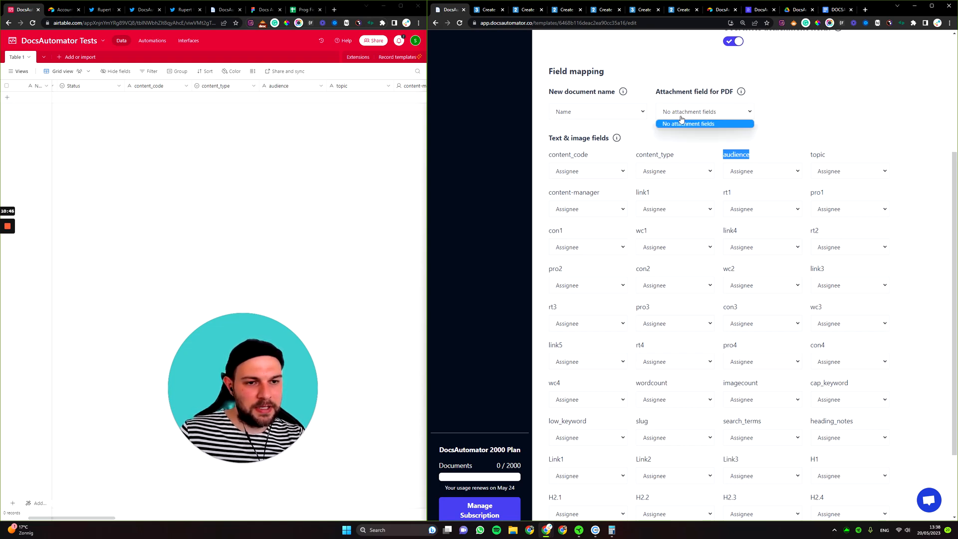
mouse_move(744, 93)
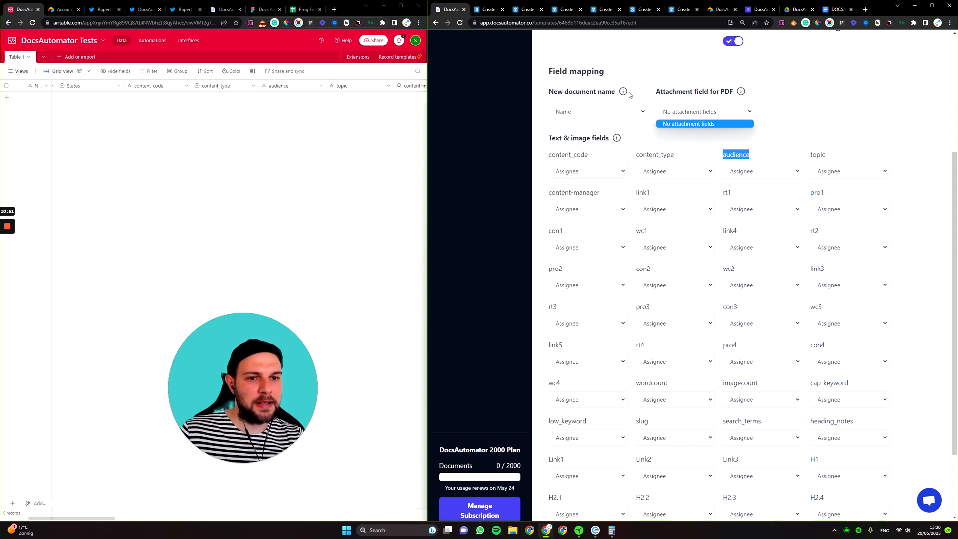
click(807, 111)
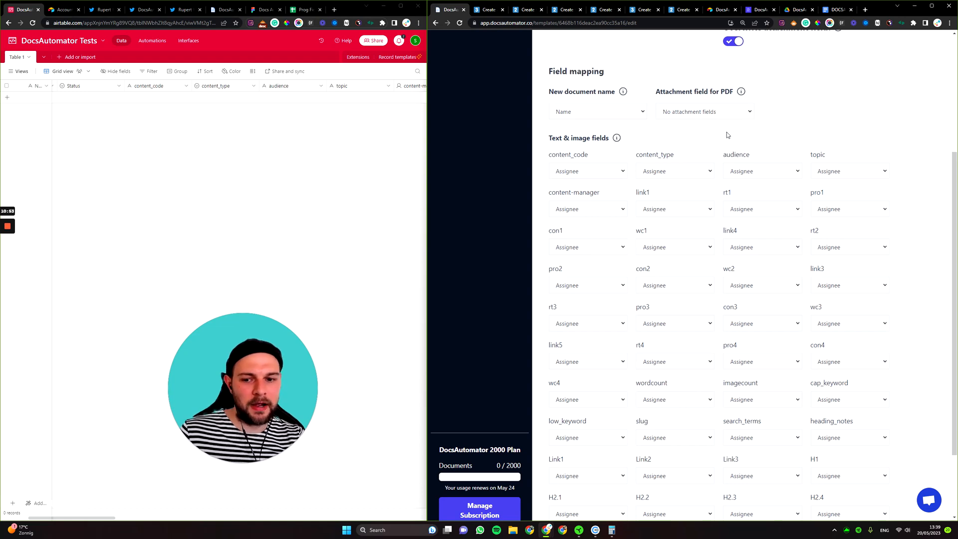
click(596, 173)
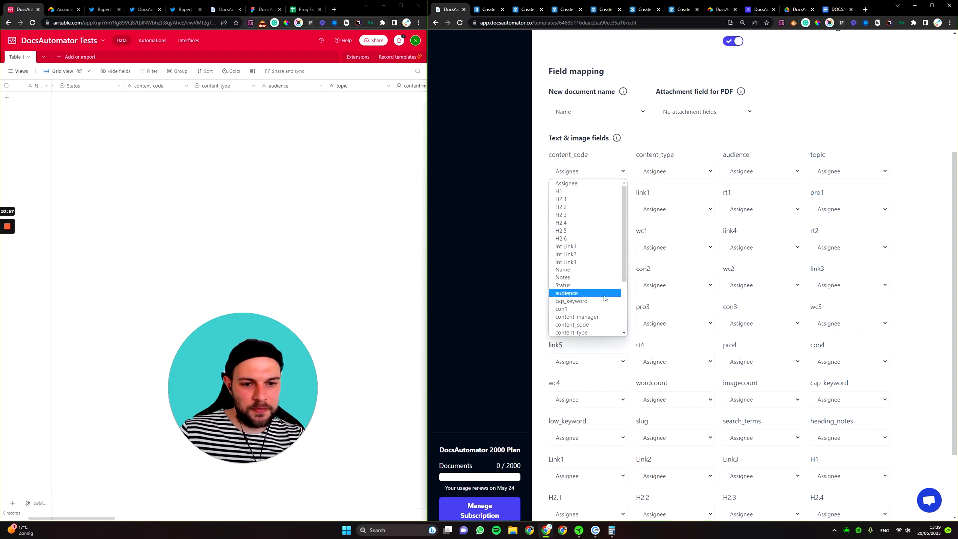
Map the content_code placeholder to the content_code column and review the other columns.
scroll(598, 276, down, 2)
click(590, 250)
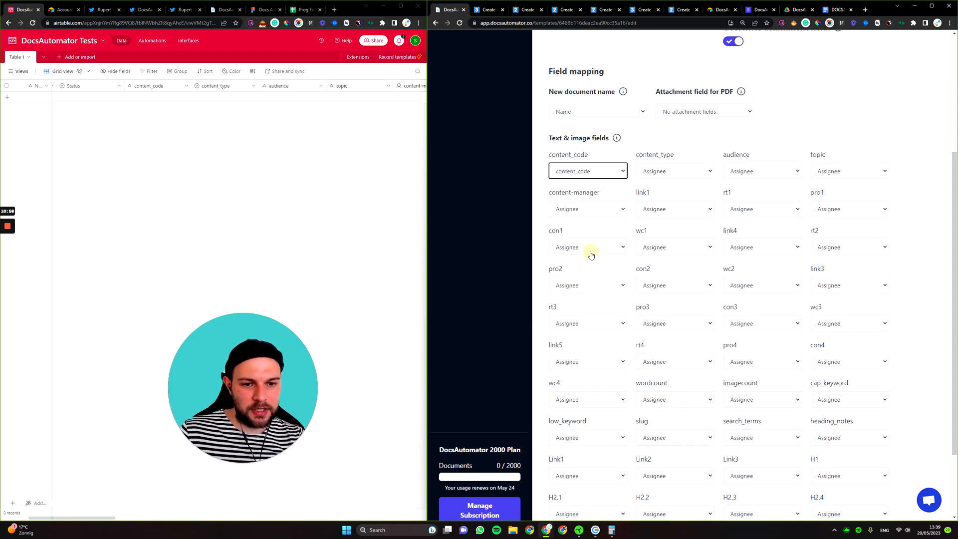
click(594, 172)
scroll(588, 209, down, 3)
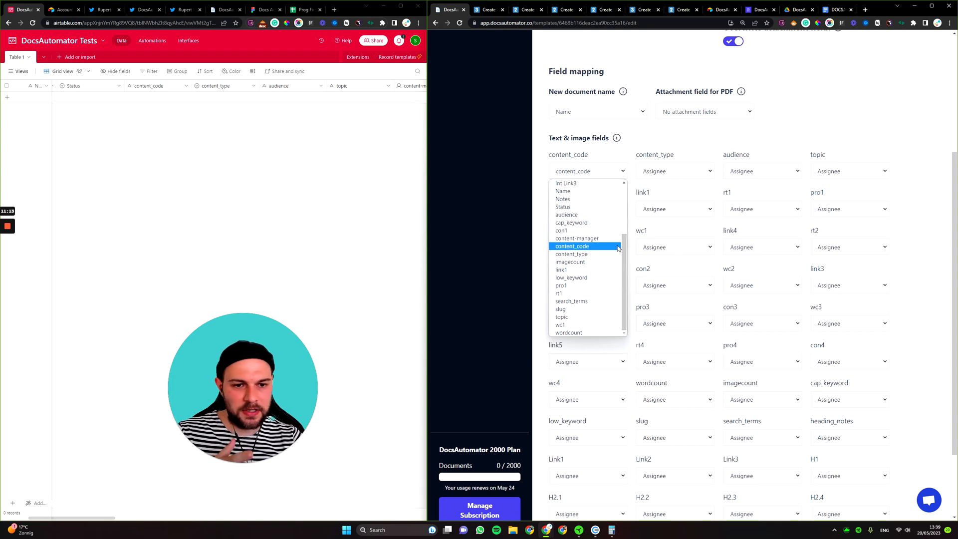
scroll(614, 247, up, 3)
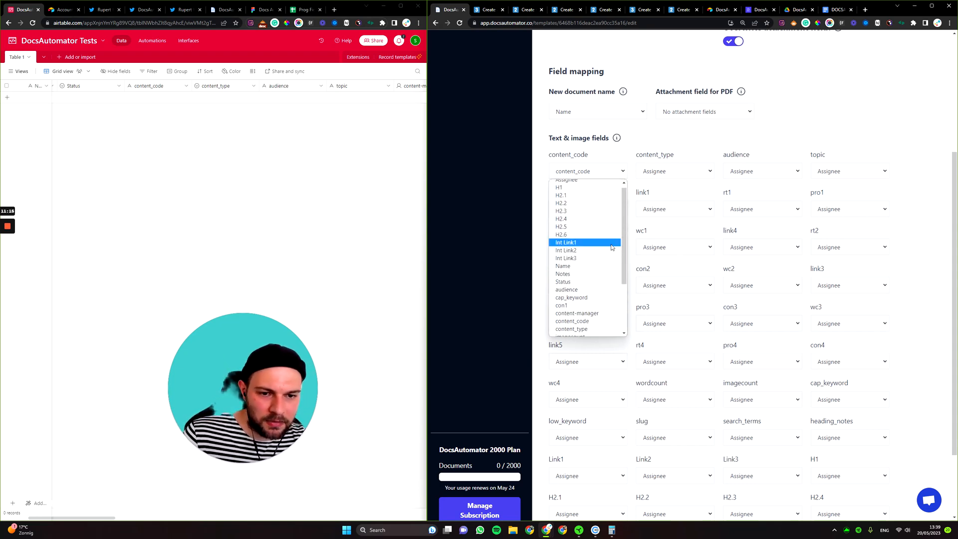
scroll(613, 248, up, 1)
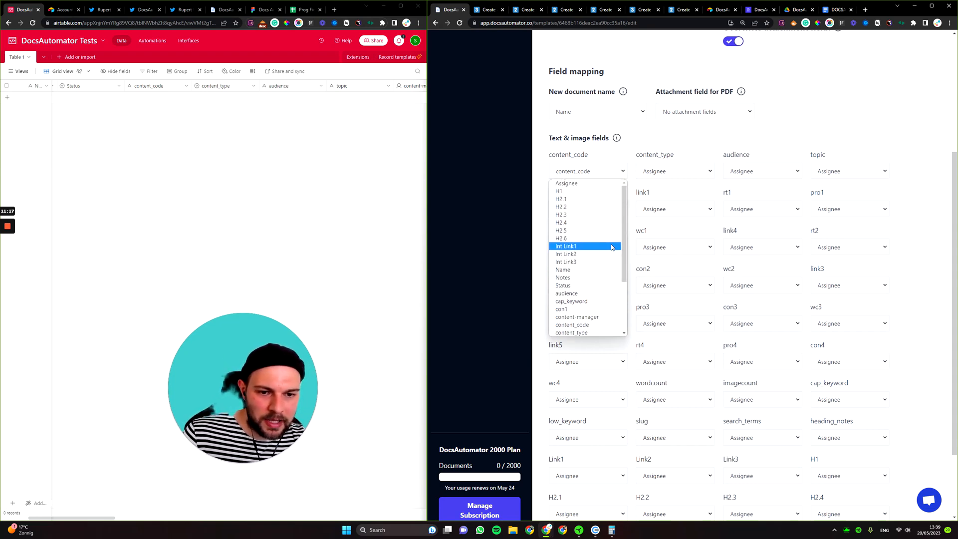
scroll(610, 245, down, 3)
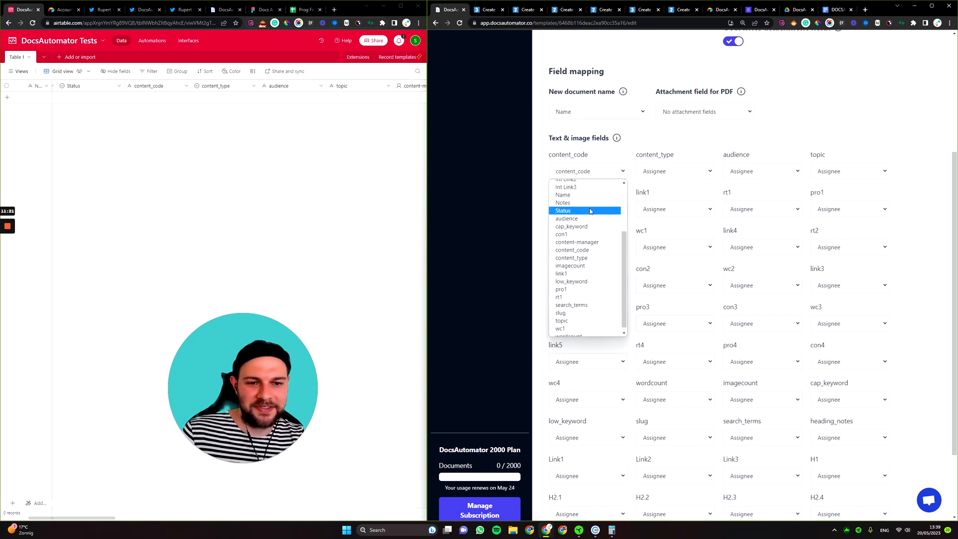
Map content_type, audience, topic and content-manager to their same-named Airtable columns.
click(762, 172)
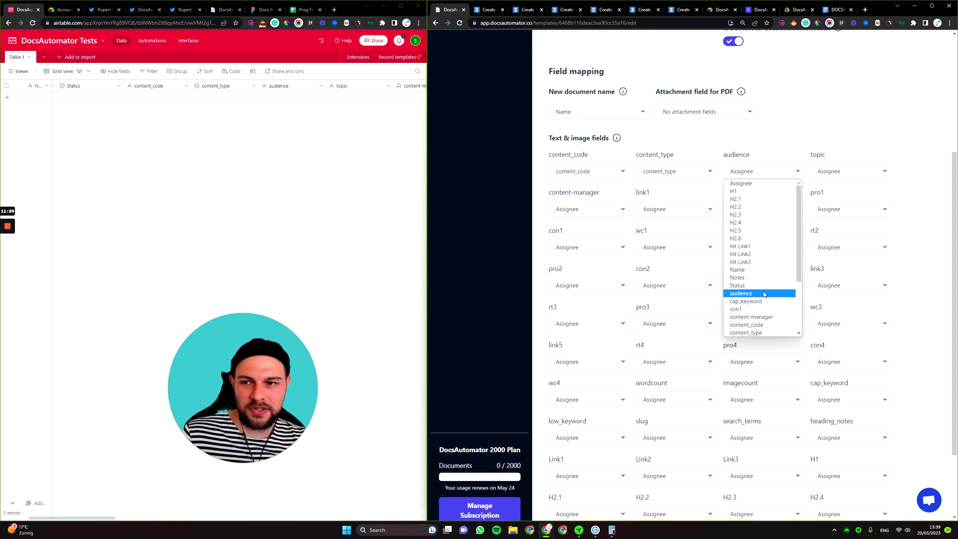
click(763, 294)
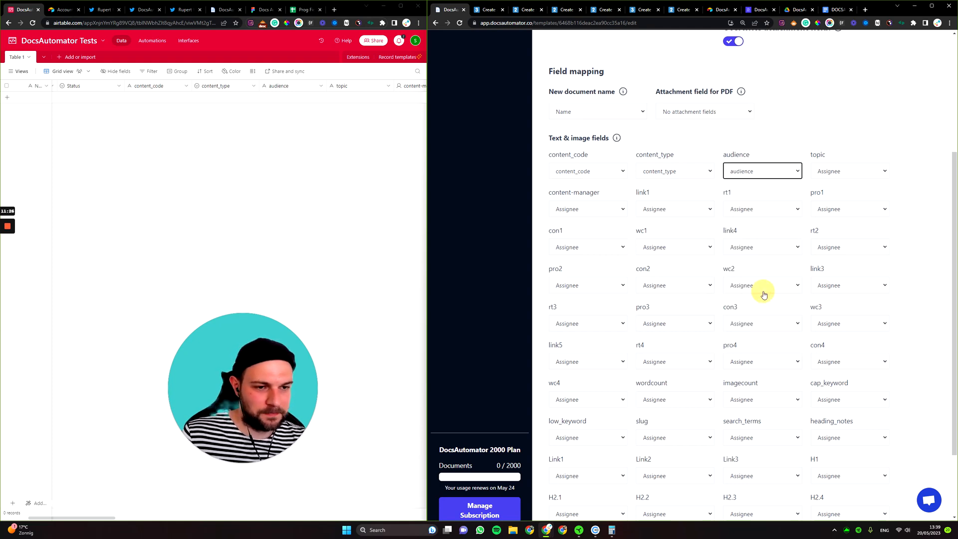
click(857, 171)
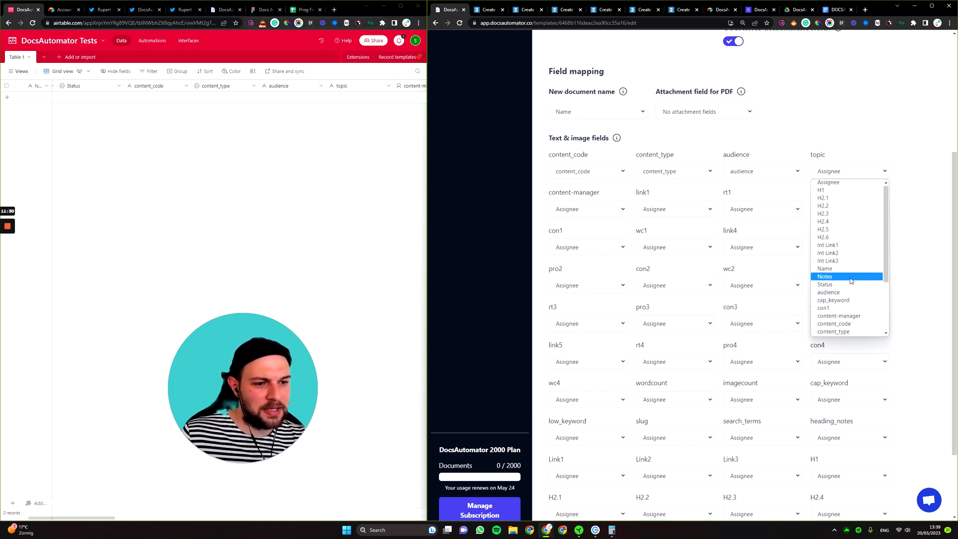
scroll(856, 280, down, 3)
click(851, 321)
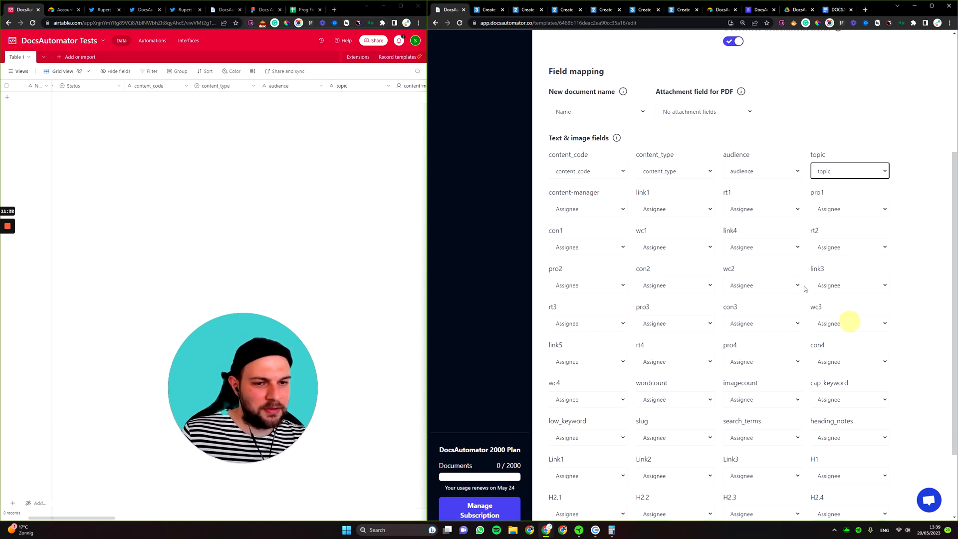
click(592, 213)
click(597, 355)
click(656, 209)
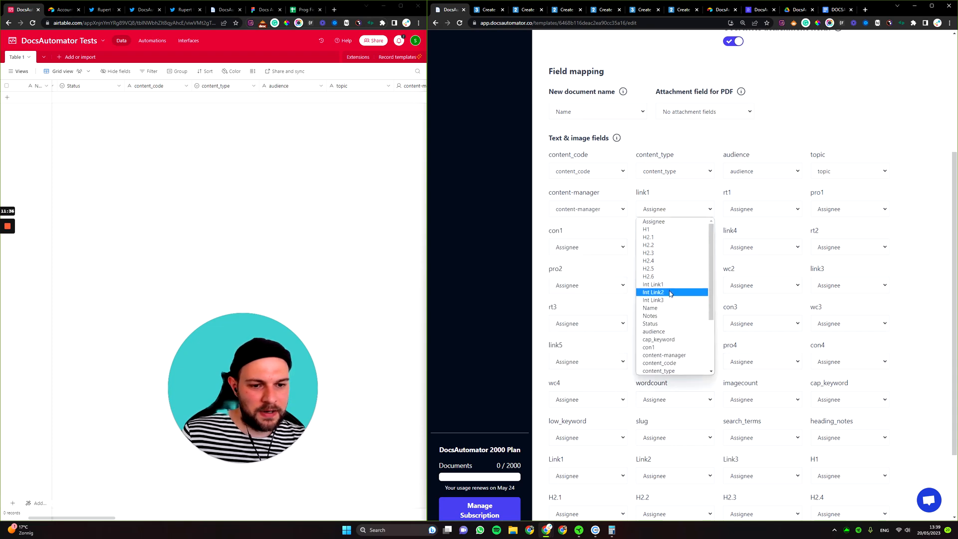
Map link1, rt1, pro1, con1 and wc1 to their matching Airtable columns.
scroll(672, 300, down, 3)
click(673, 312)
click(745, 209)
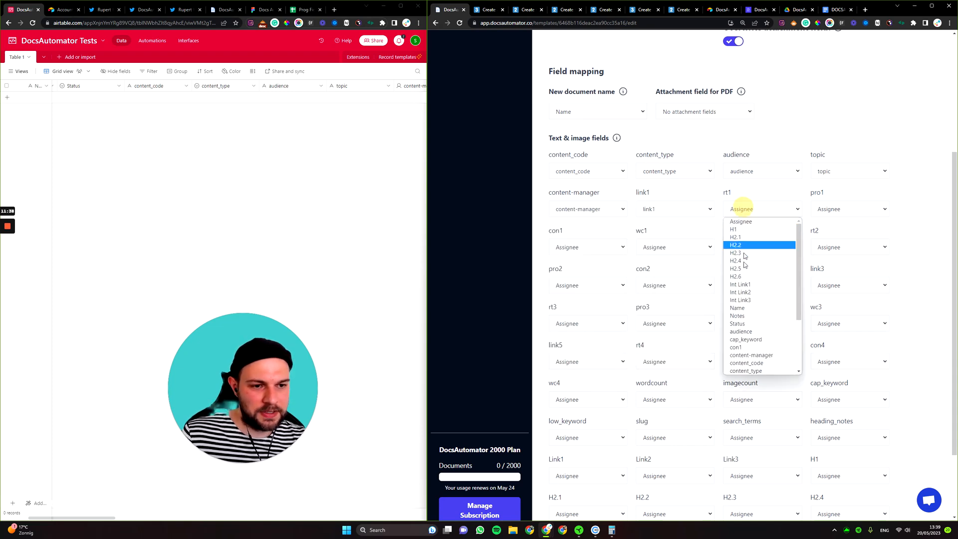
scroll(753, 312, down, 5)
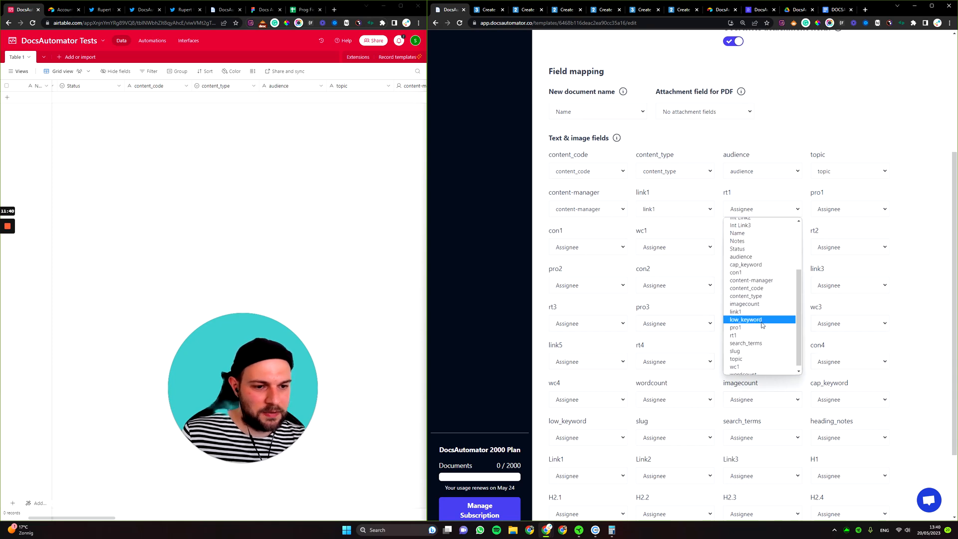
click(757, 335)
click(843, 207)
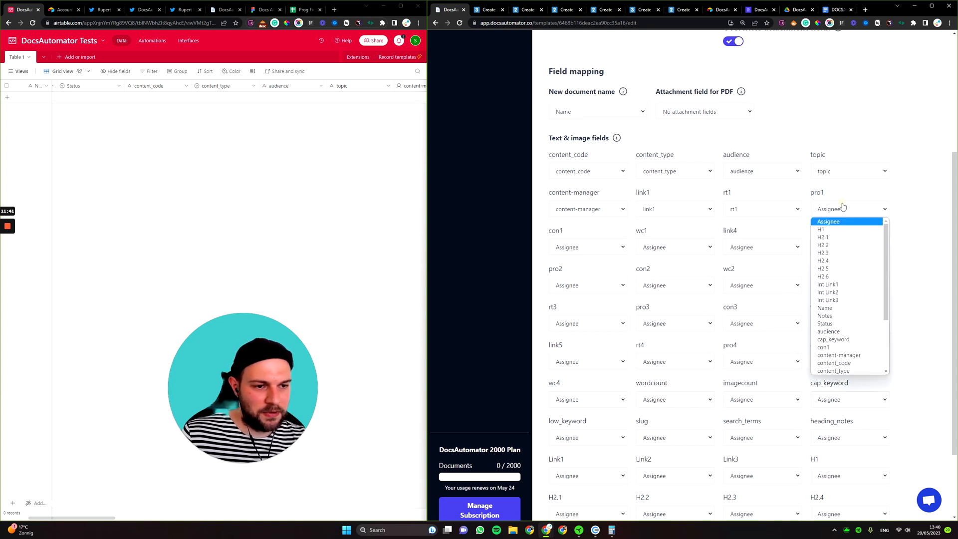
scroll(838, 331, down, 3)
click(837, 329)
click(610, 248)
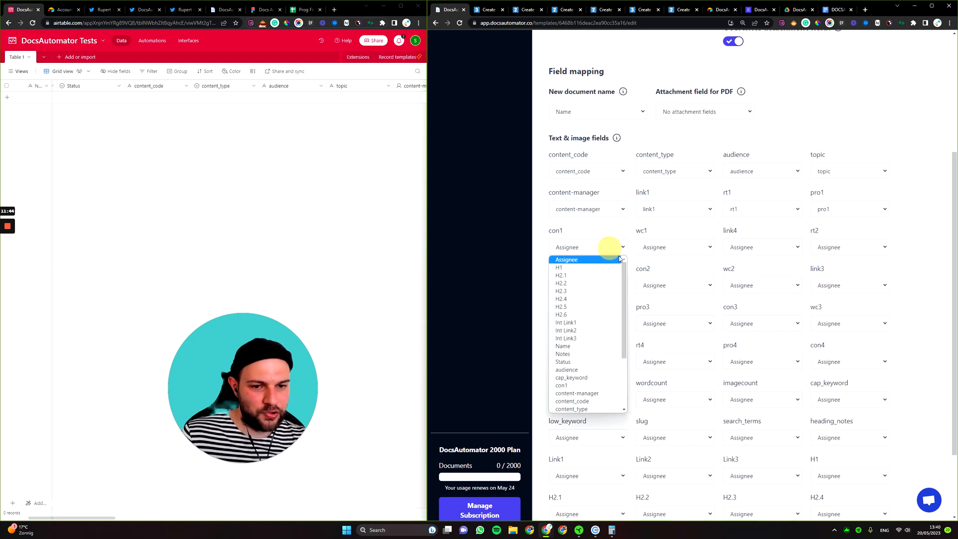
click(579, 385)
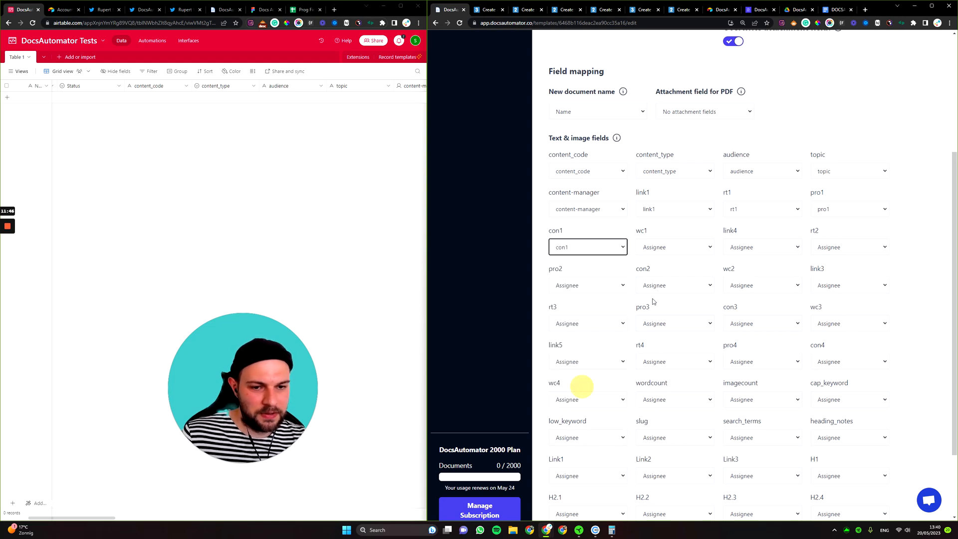
click(667, 250)
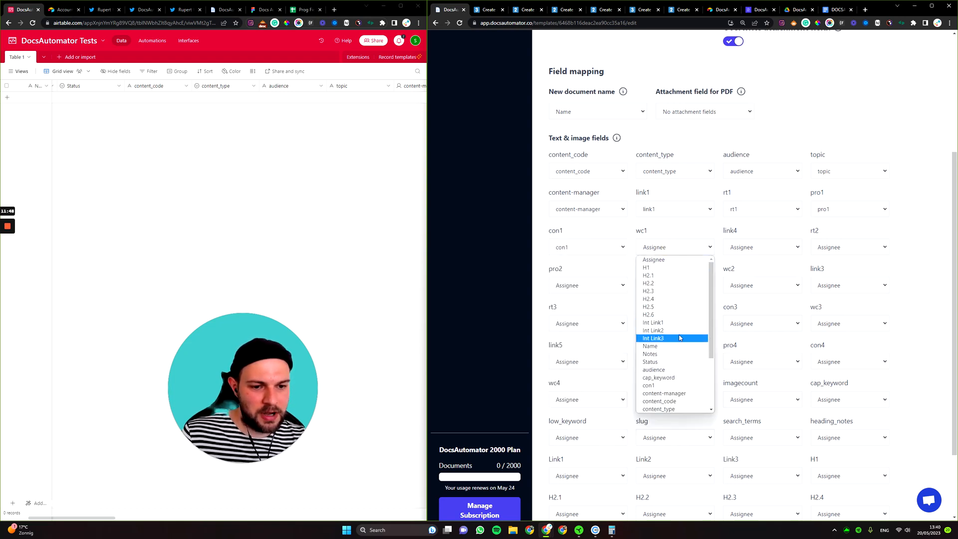
scroll(676, 338, down, 3)
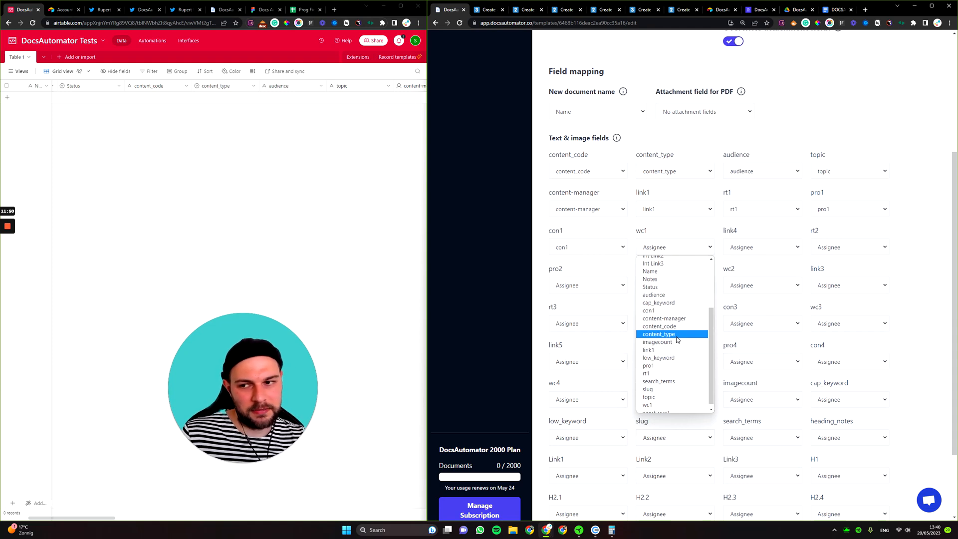
click(647, 405)
Leave link4 without a column and scroll through the remaining mappings to Save.
scroll(723, 325, down, 1)
click(761, 249)
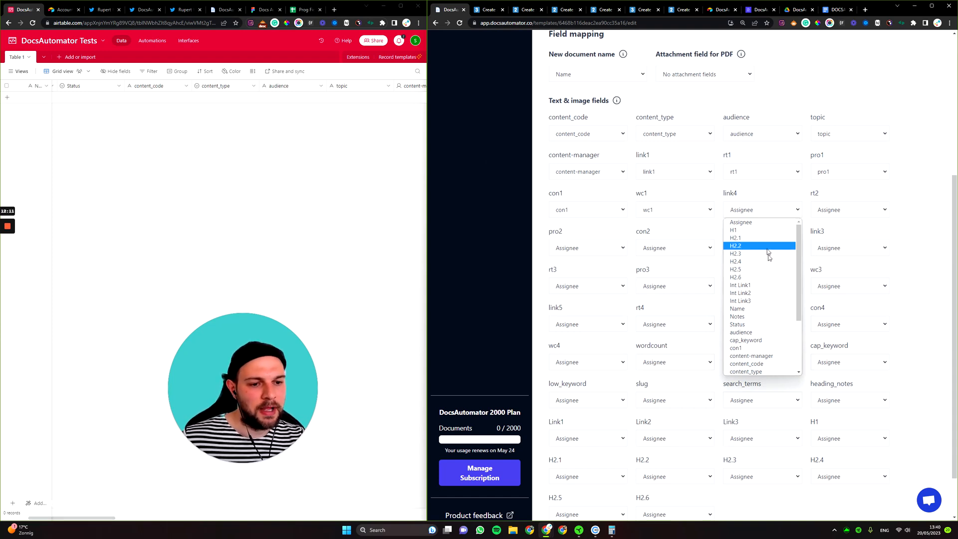
click(749, 210)
click(749, 210)
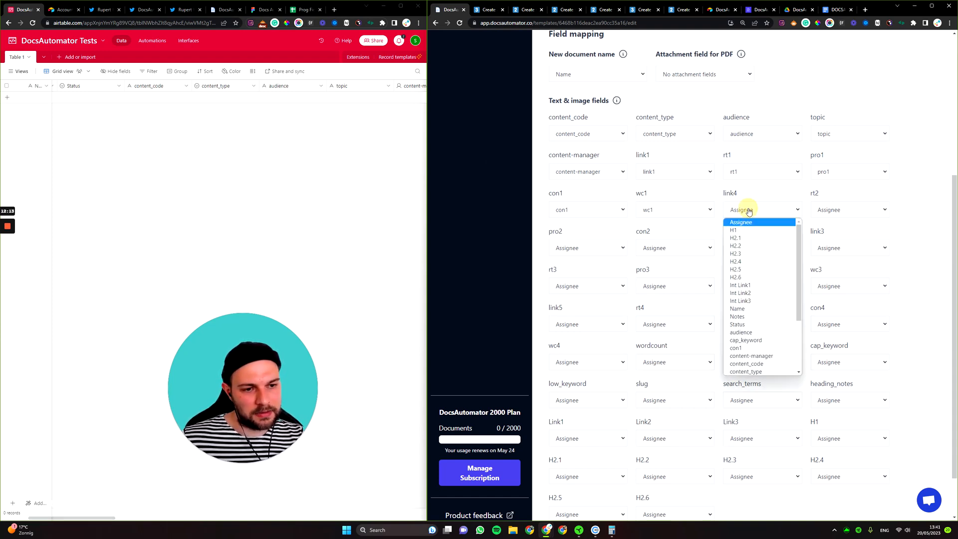
scroll(767, 320, down, 5)
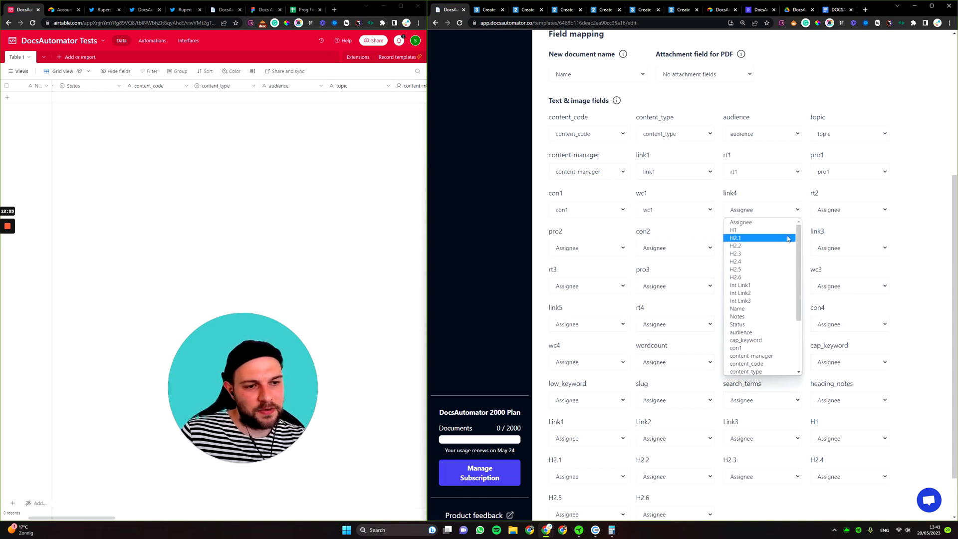
click(898, 241)
scroll(710, 246, down, 1)
scroll(709, 246, down, 1)
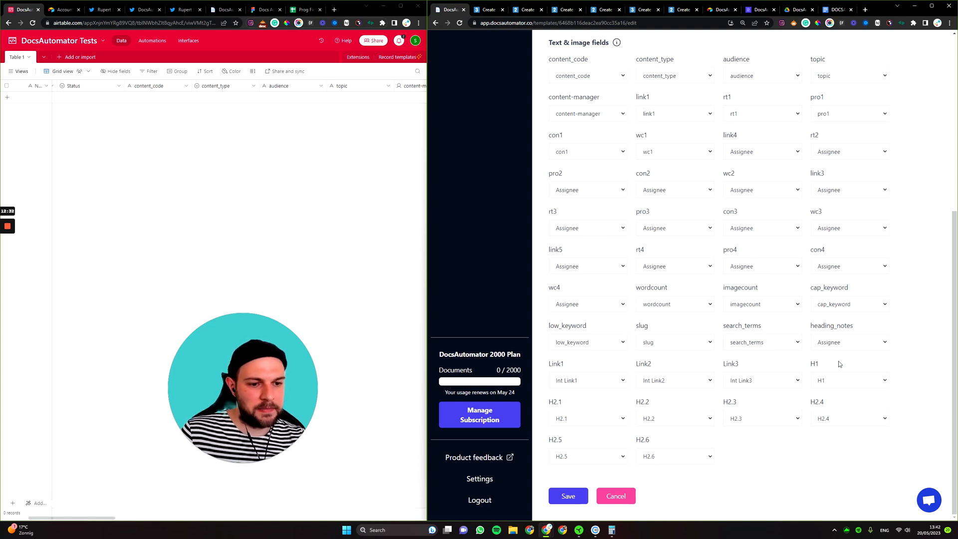
Save the field mapping, then add Airtable's Scripting extension and start a script from scratch.
click(569, 496)
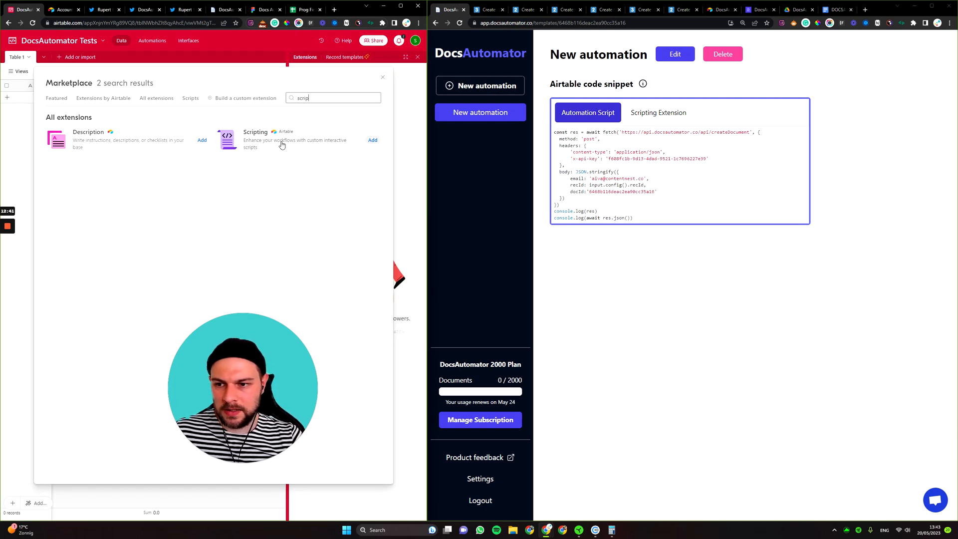
click(282, 144)
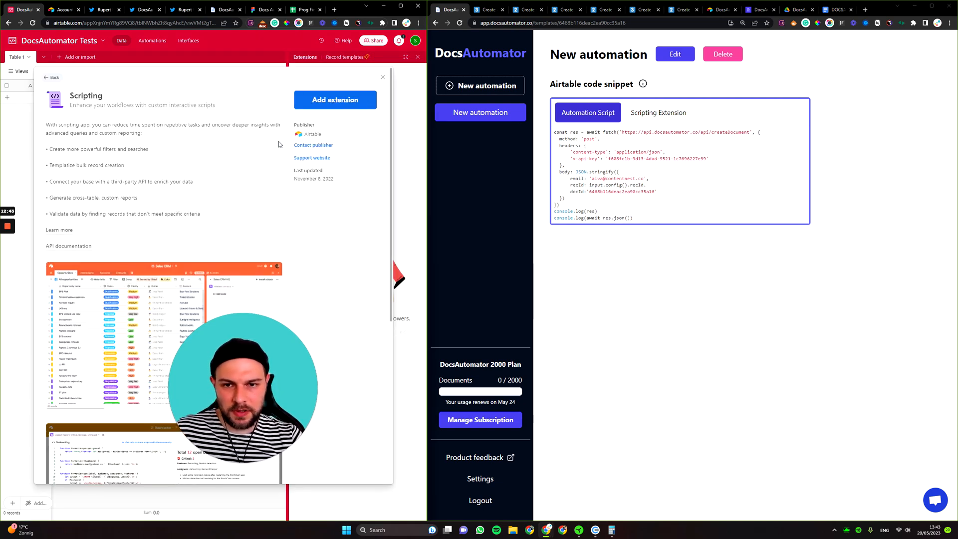
click(344, 104)
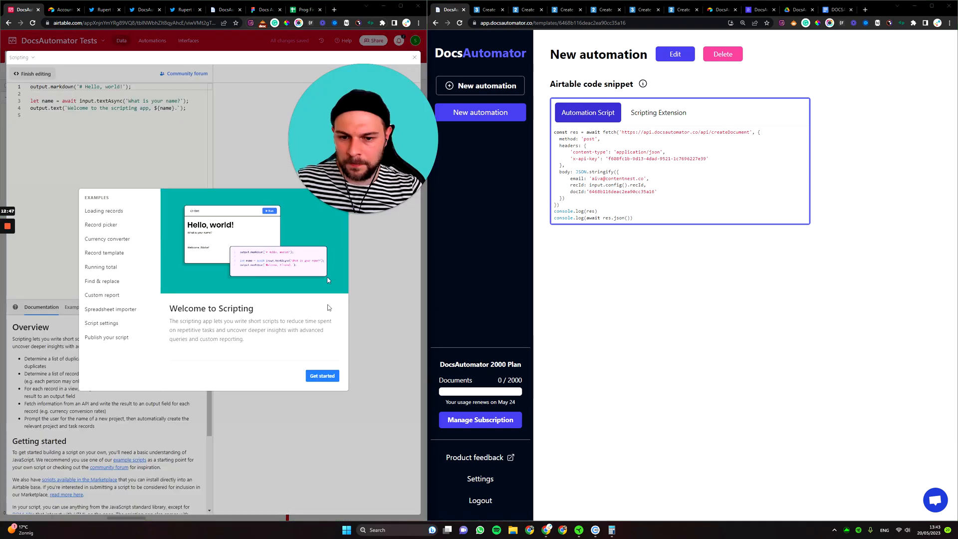
click(323, 376)
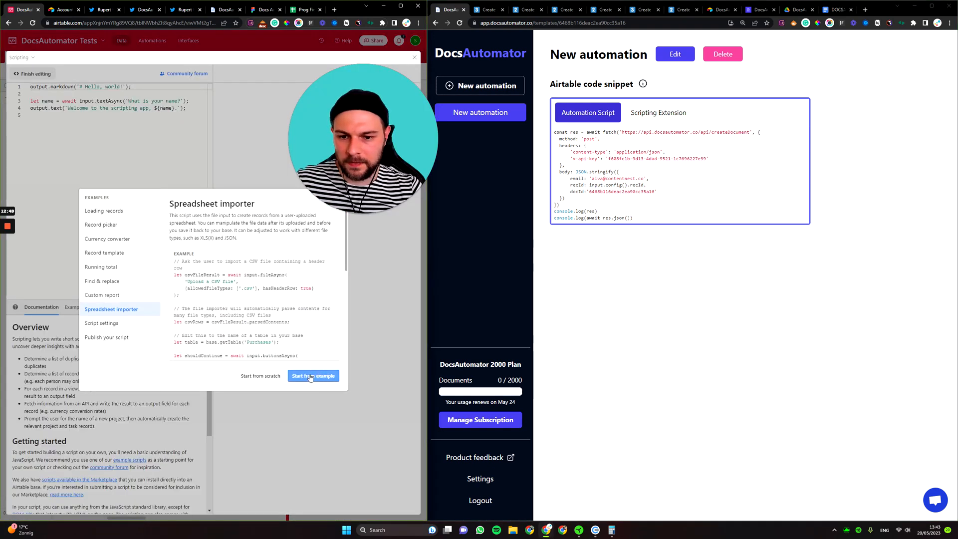
click(278, 376)
Replace the sample script with the pasted DocsAutomator fetch snippet.
click(122, 135)
key(ctrl+a)
key(ctrl+v)
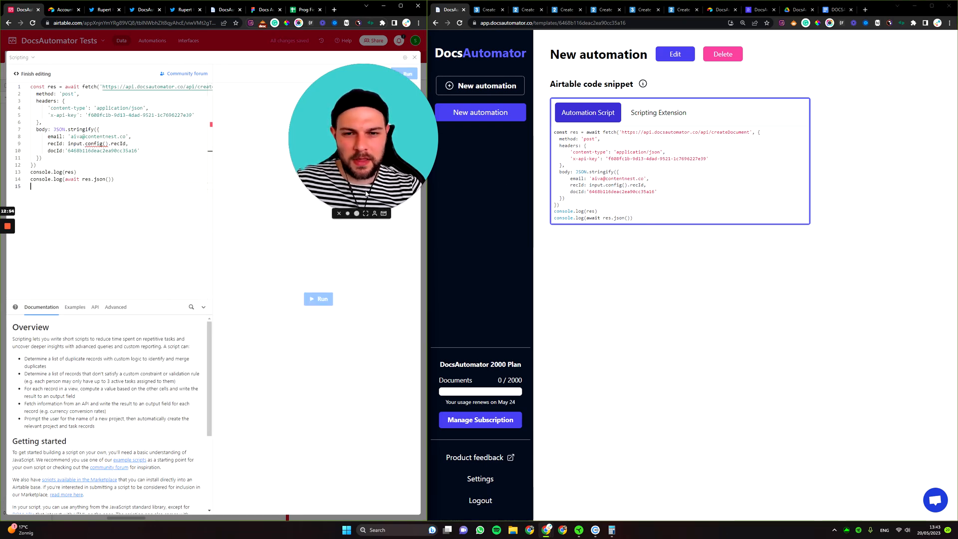
drag(344, 173, 330, 205)
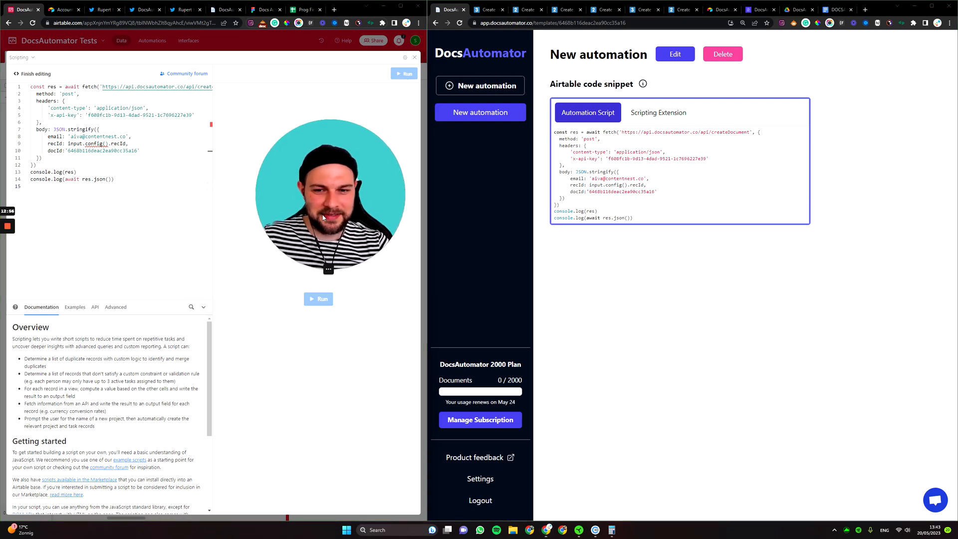
Swap in DocsAutomator's Scripting Extension code, run it once, and close the extension.
click(659, 112)
click(652, 158)
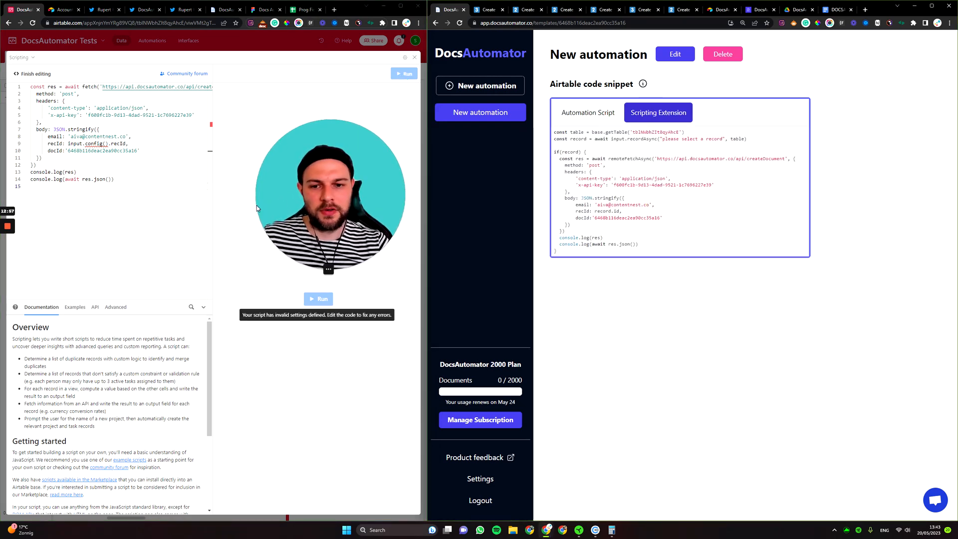
click(95, 151)
key(ctrl+a)
key(ctrl+v)
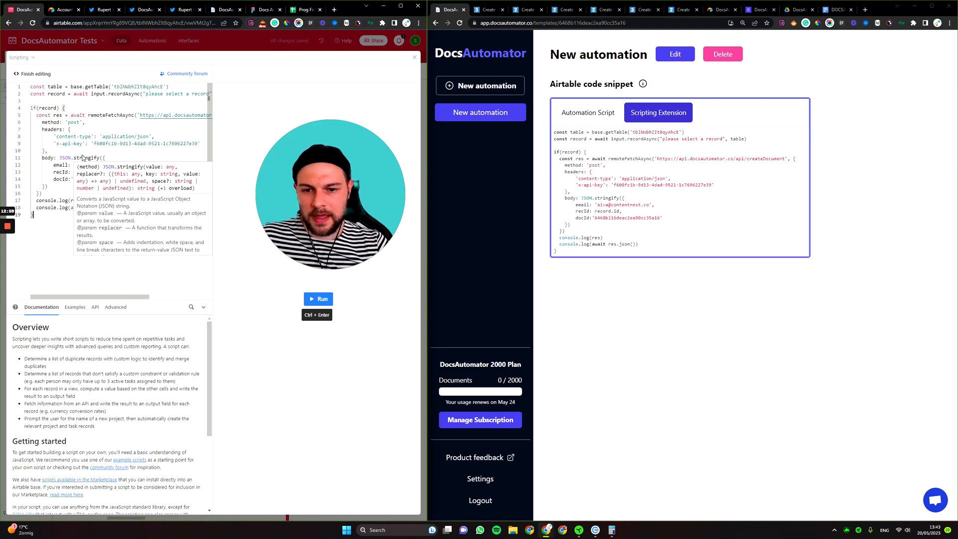
click(317, 299)
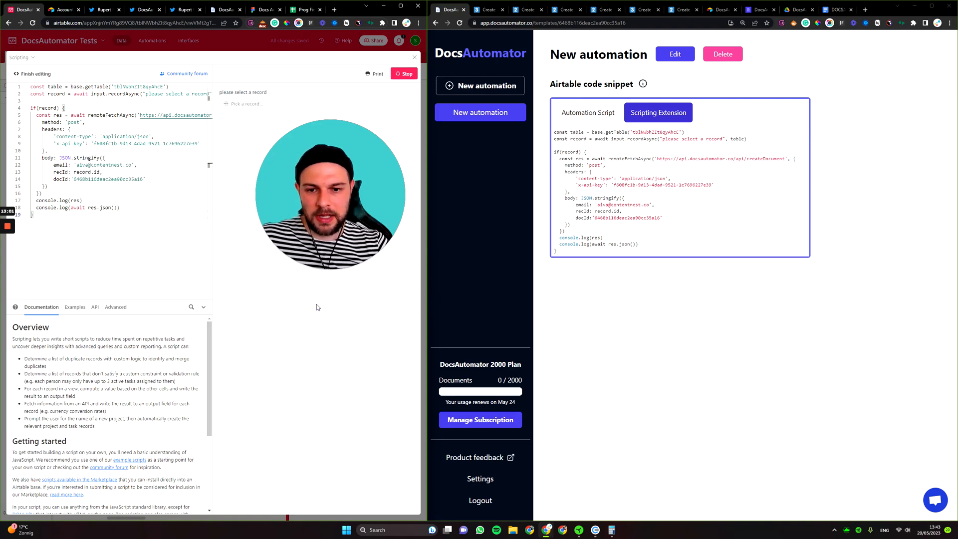
click(238, 106)
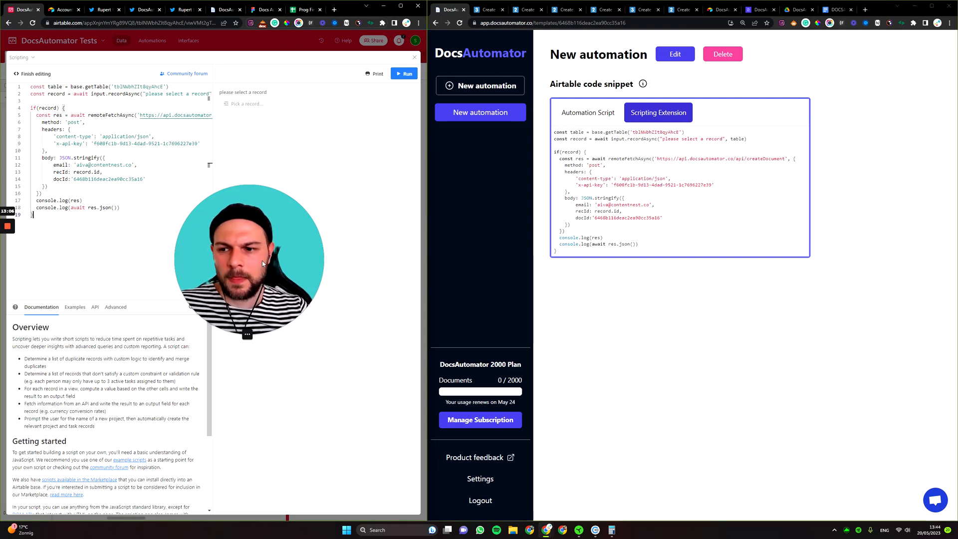
click(414, 58)
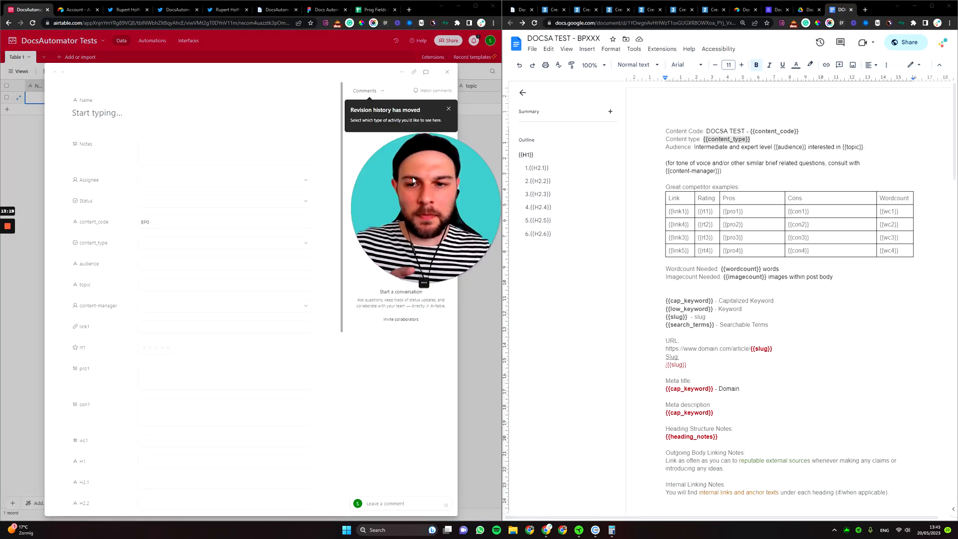
Complete content_code as BP001 and set content_type to Listicle.
click(119, 113)
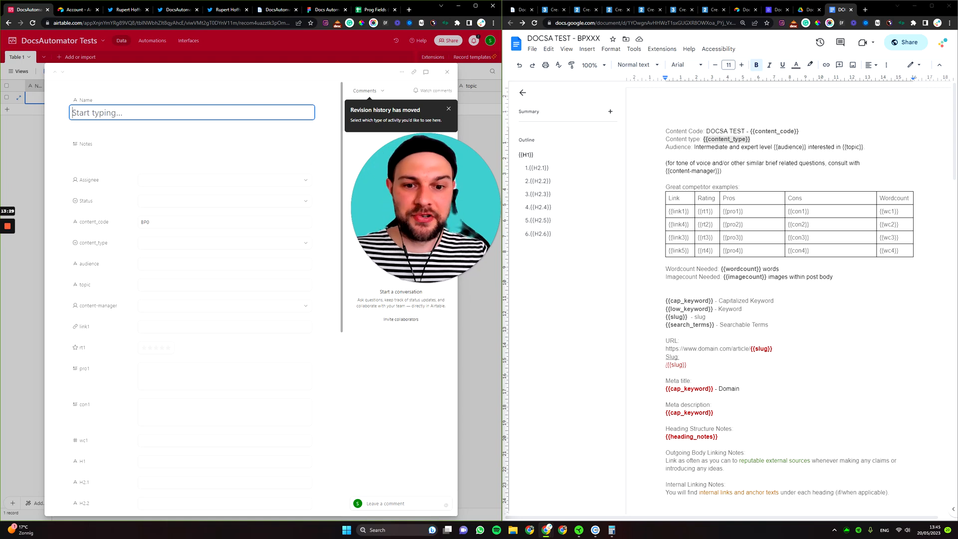
click(449, 109)
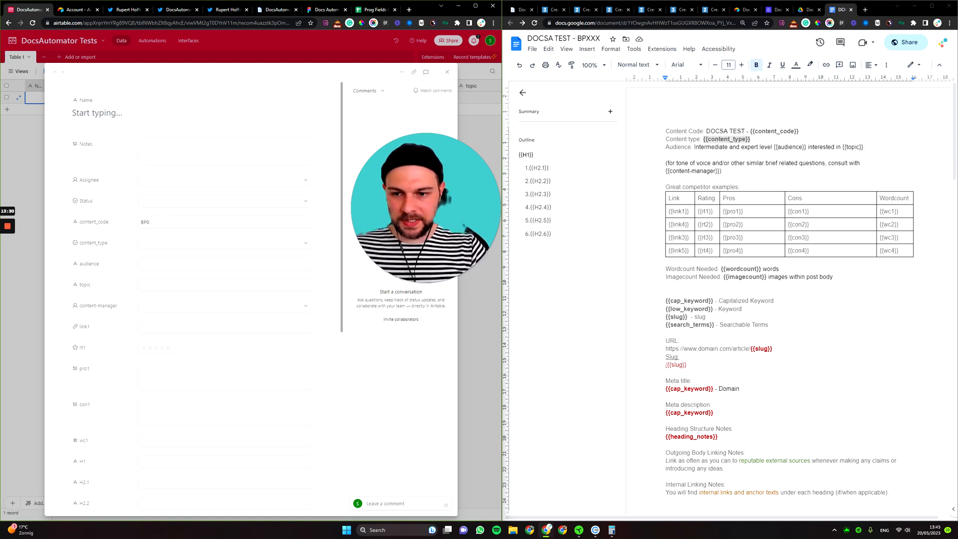
click(149, 222)
text(01)
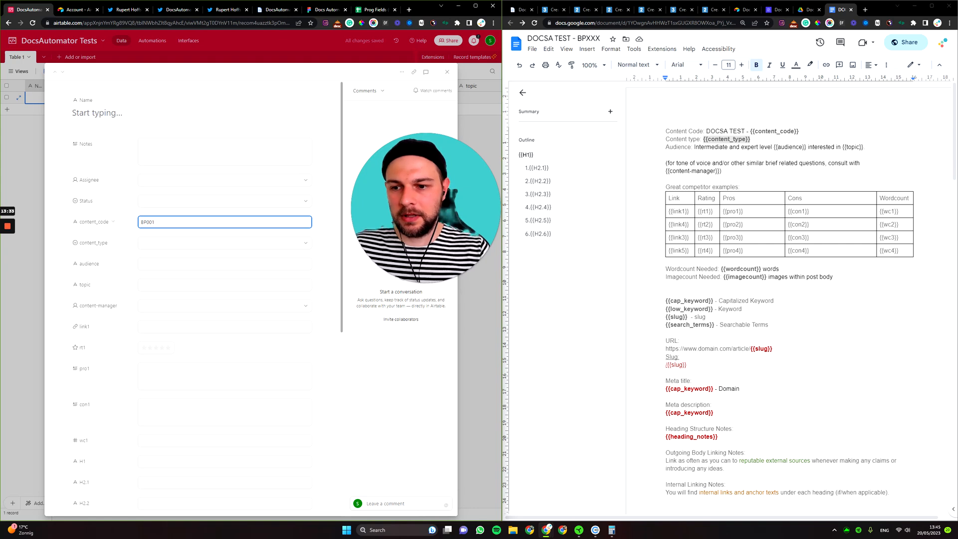
click(170, 242)
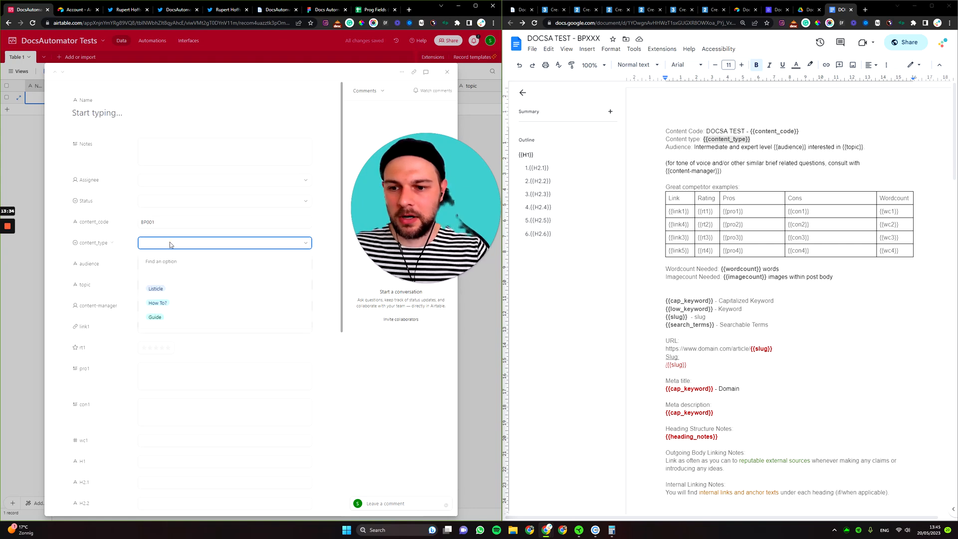
click(172, 288)
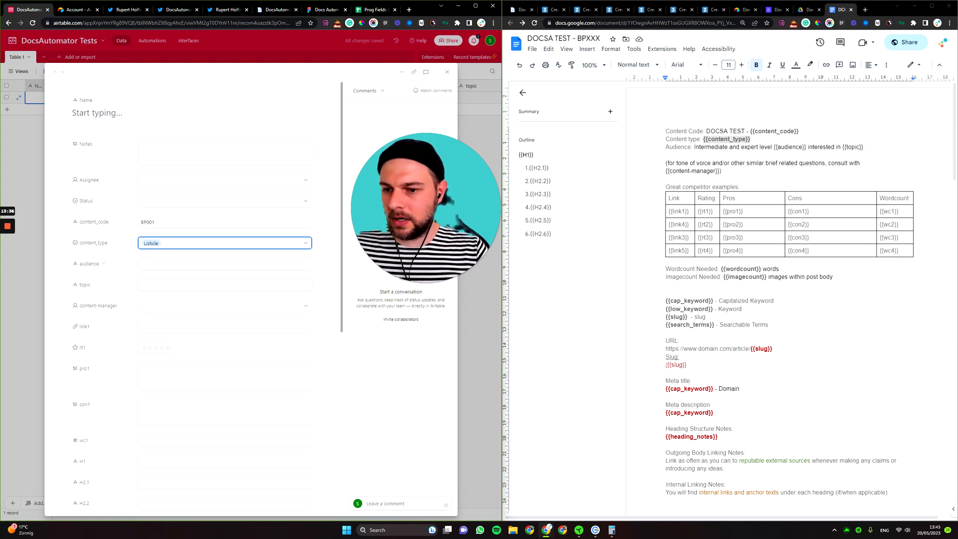
Enter audience Developers and topic Phones, and assign the listed user as content manager.
click(150, 264)
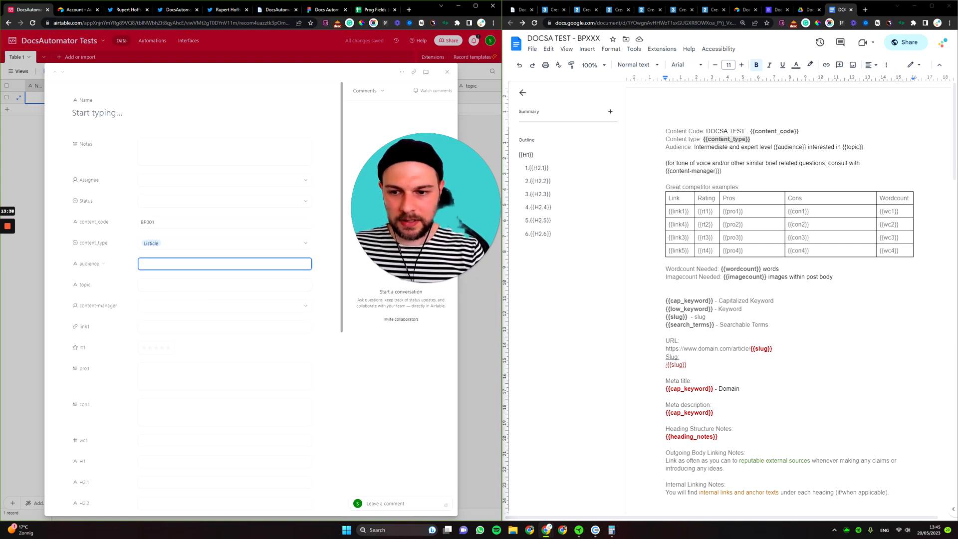
text(Developers)
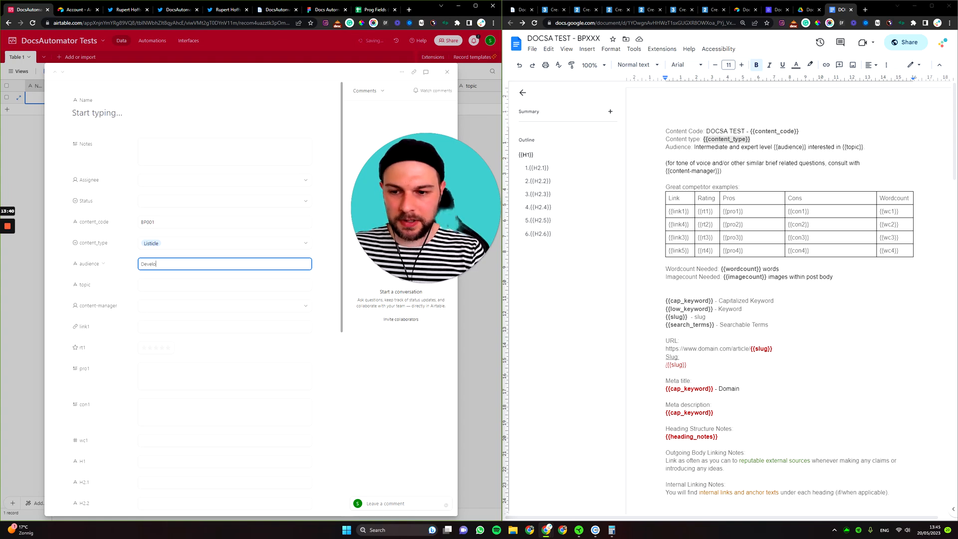
key(Tab)
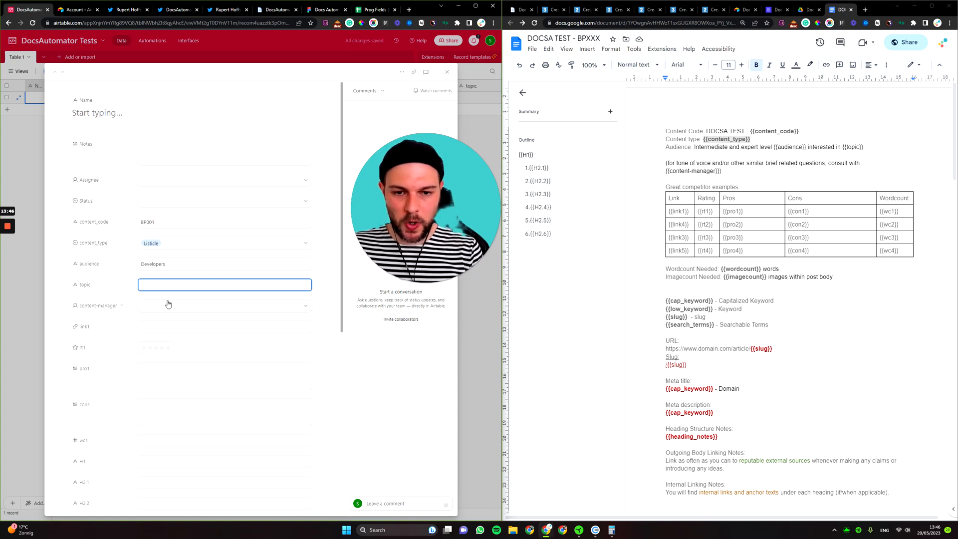
text(Phones)
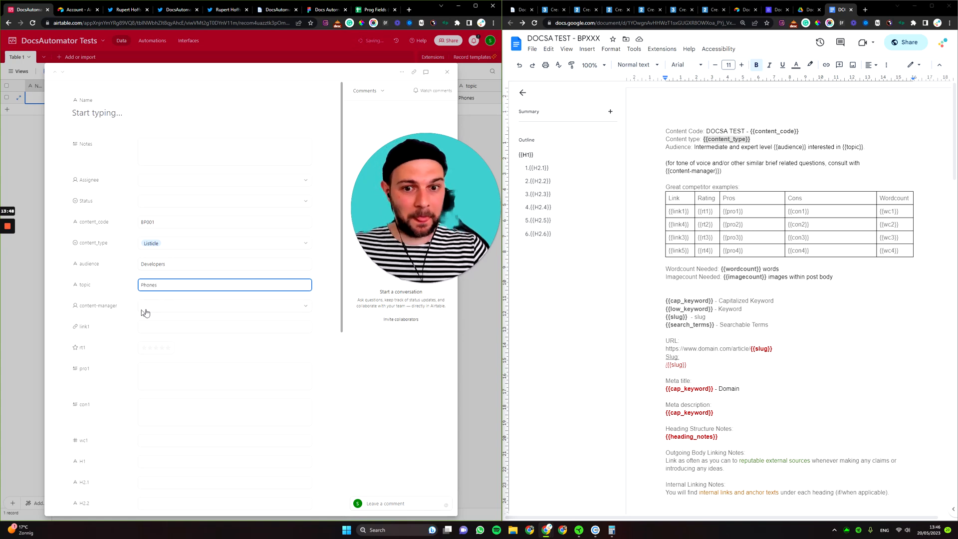
click(181, 308)
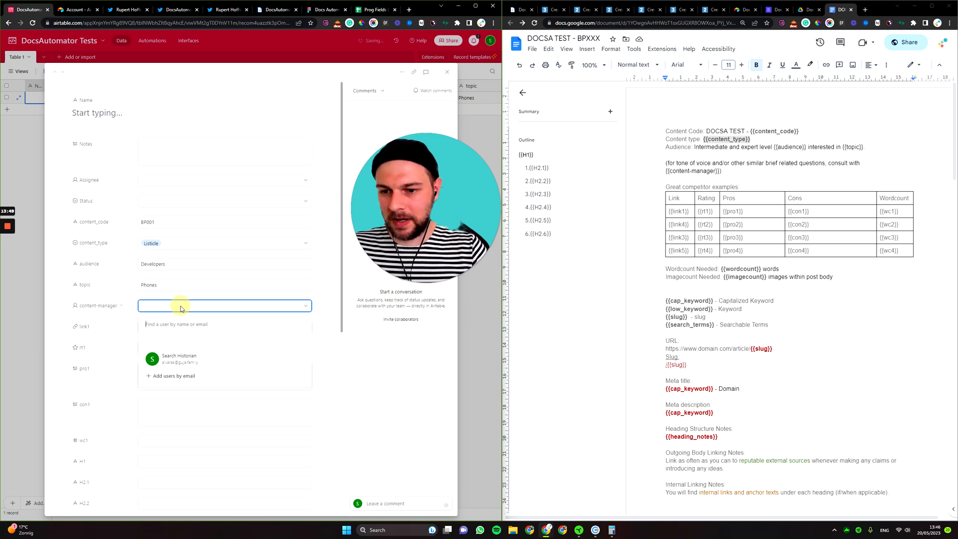
click(176, 356)
click(180, 325)
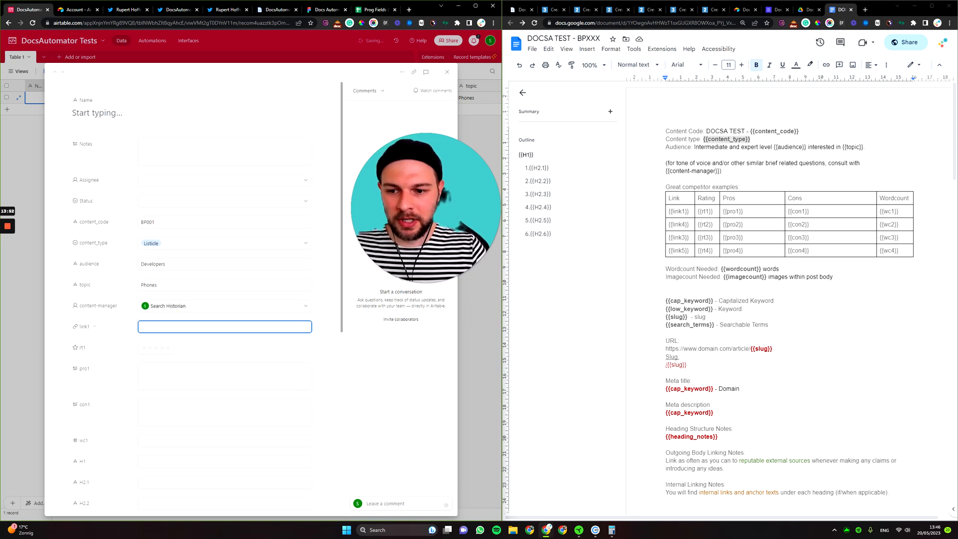
scroll(178, 282, down, 2)
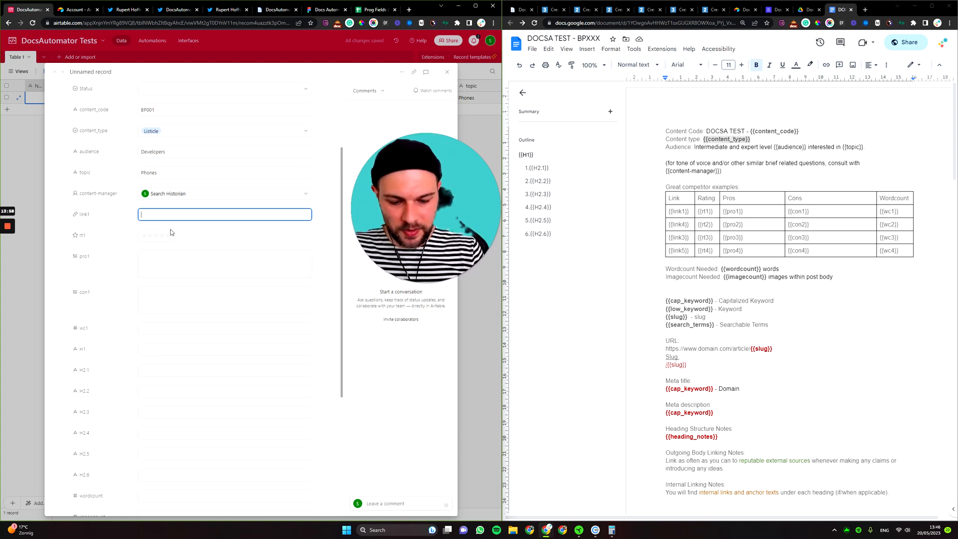
text(www.competitore)
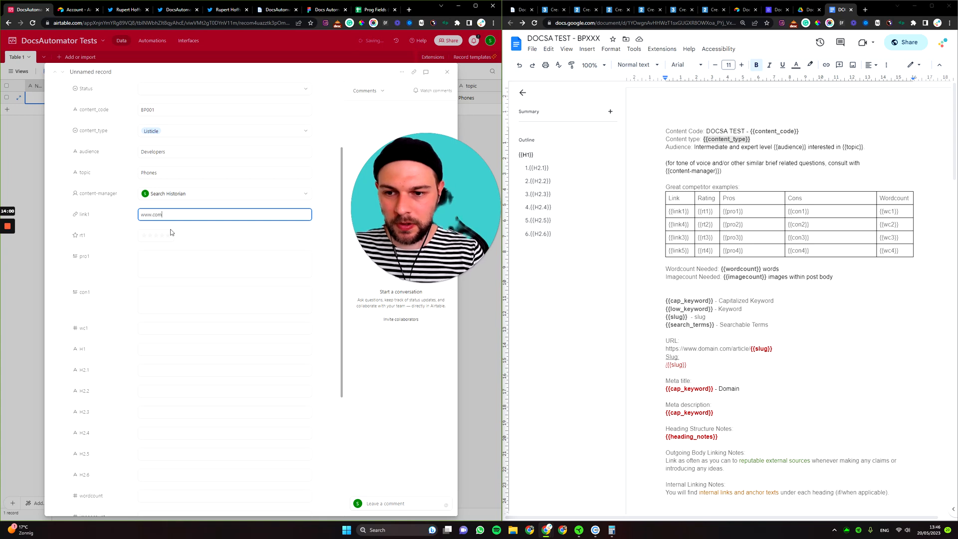
key(BackSpace)
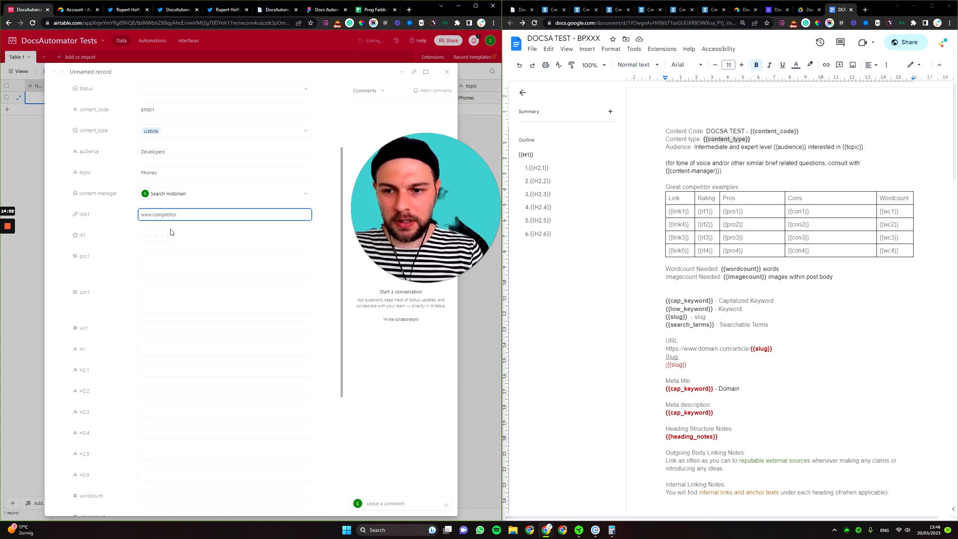
text(.com/arti)
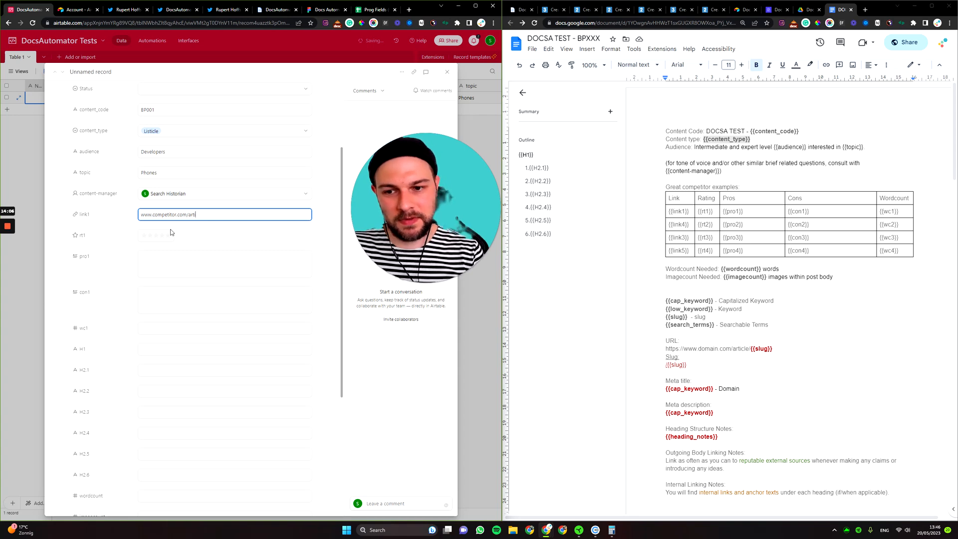
text(cle1)
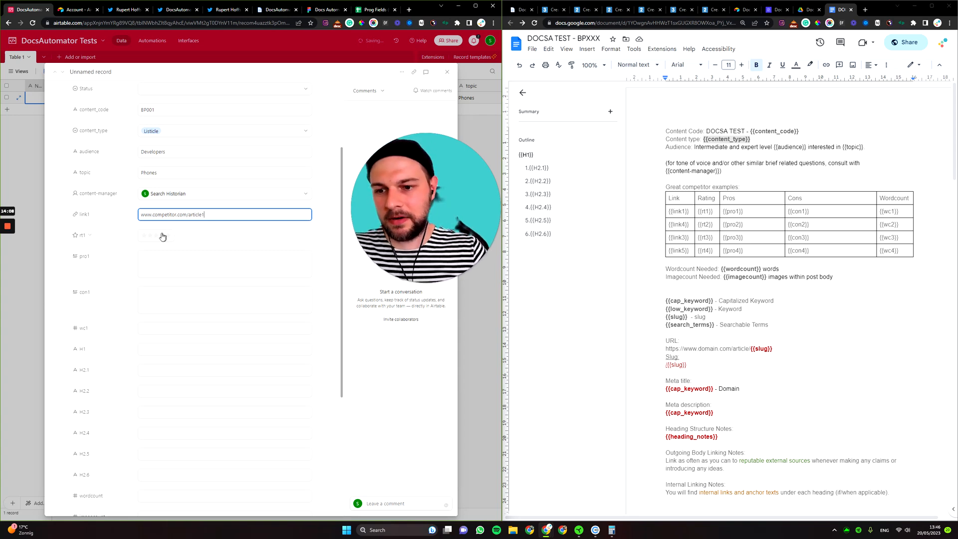
click(162, 235)
key(Tab)
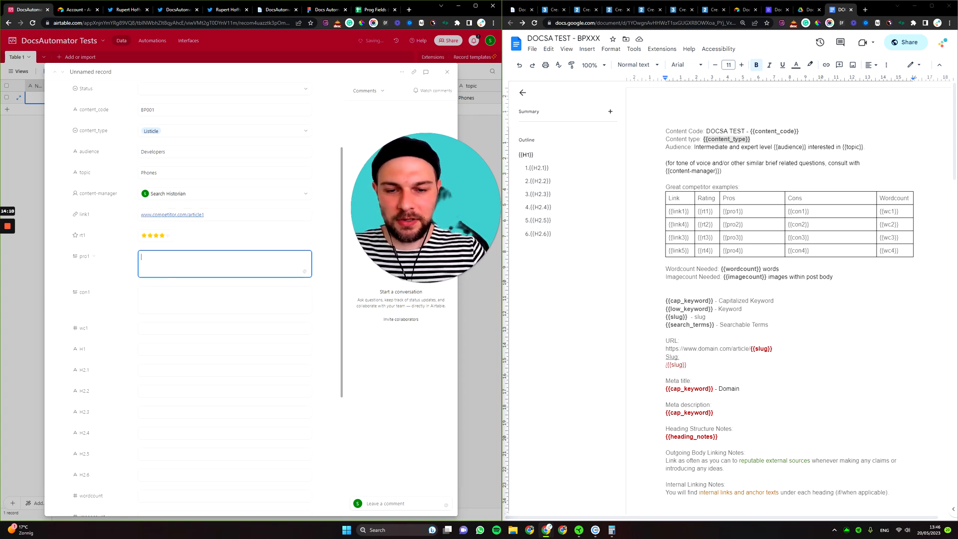
Write the pro1 lines Great Structure, Many images, Amazing writing, correcting the misspelt Structure.
text(Gre)
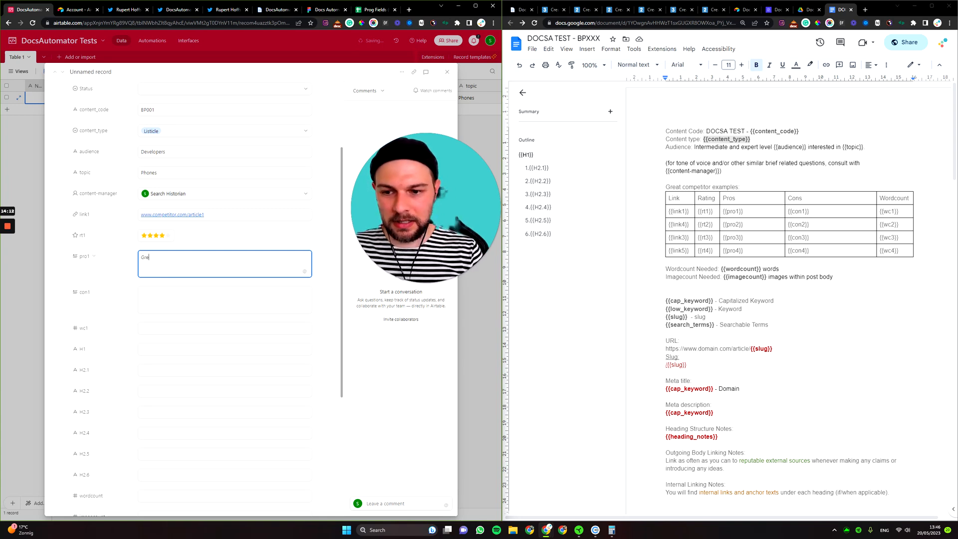
text(at Strcutur)
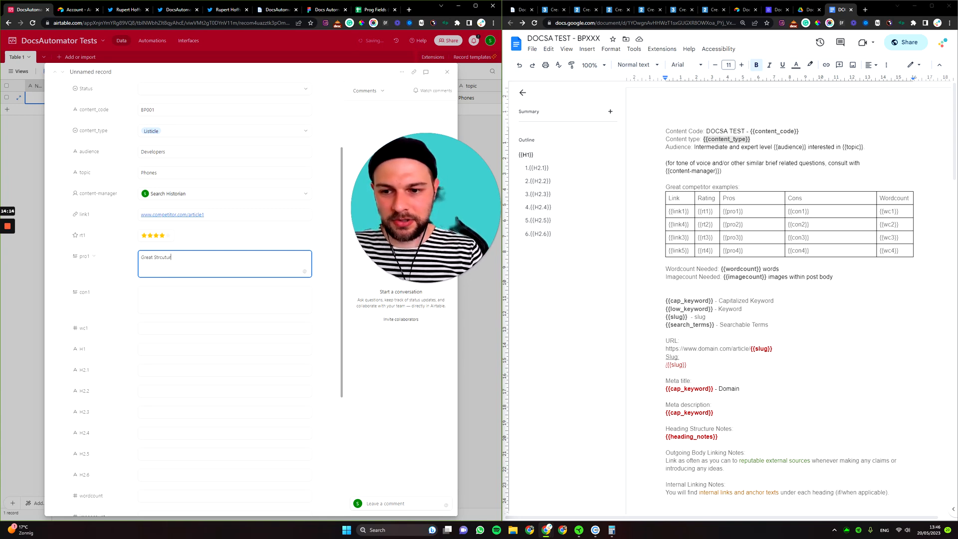
text(e, ma)
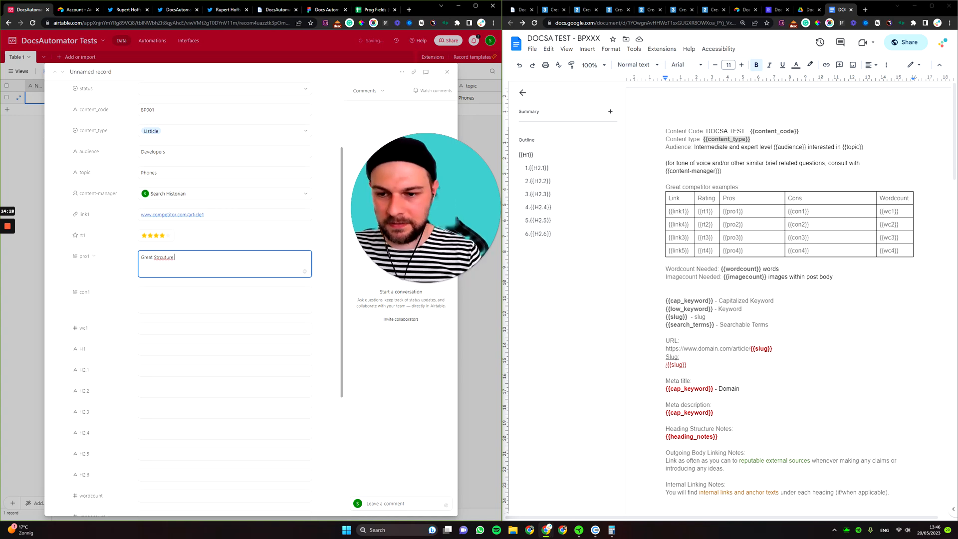
key(Return)
text(Many images)
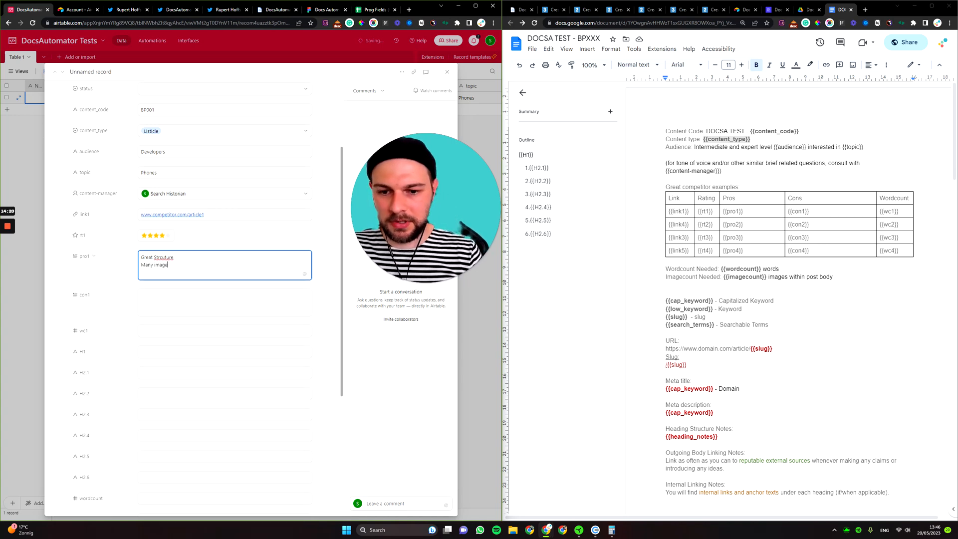
key(Return)
text(Amazing)
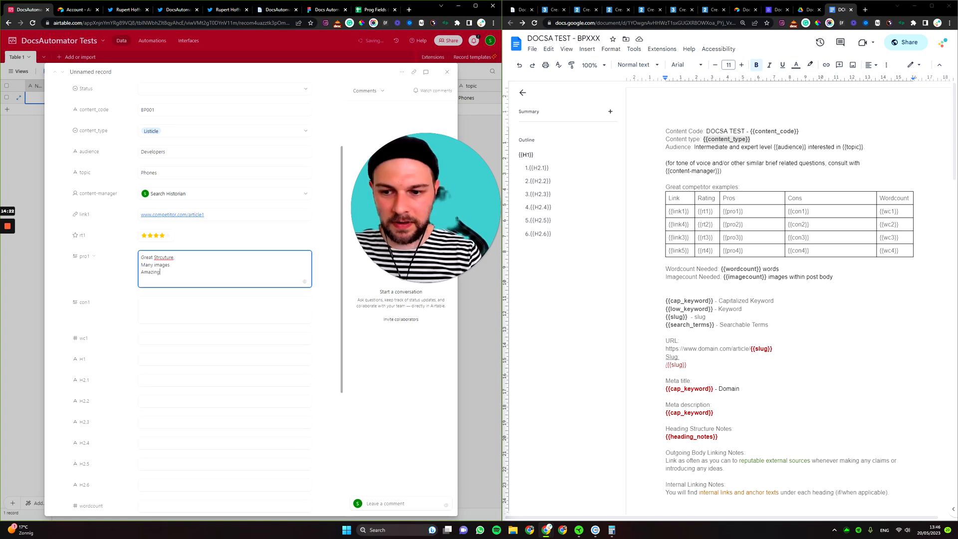
text( wrt)
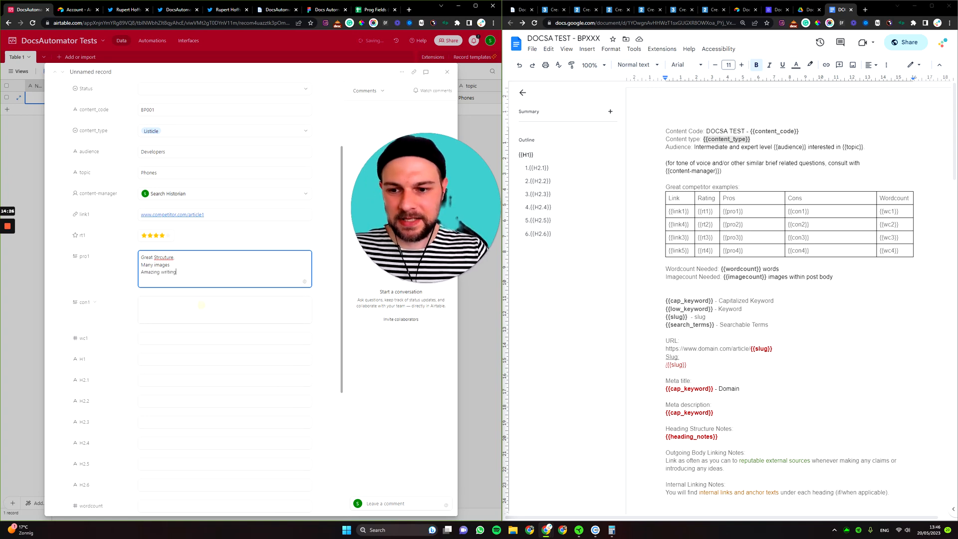
click(201, 304)
double_click(163, 257)
right_click(165, 260)
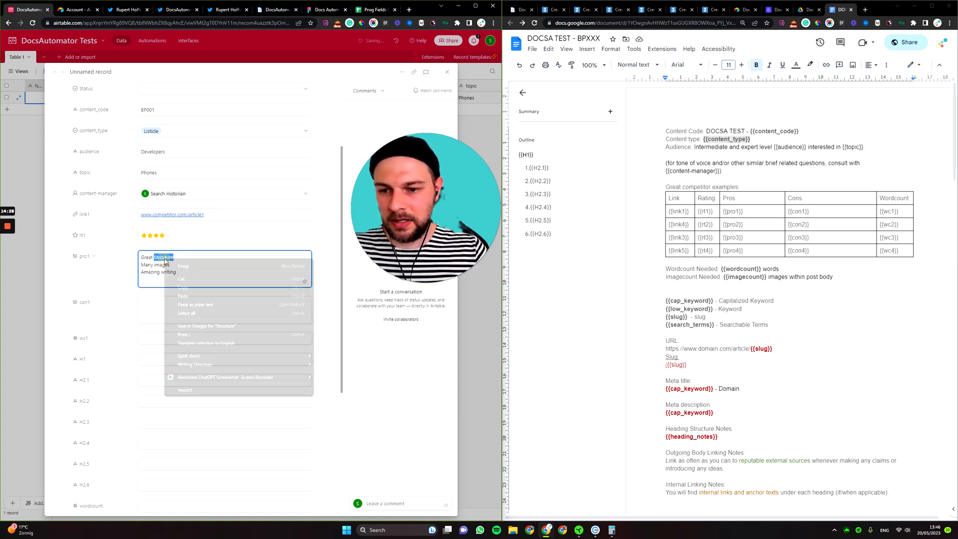
click(162, 257)
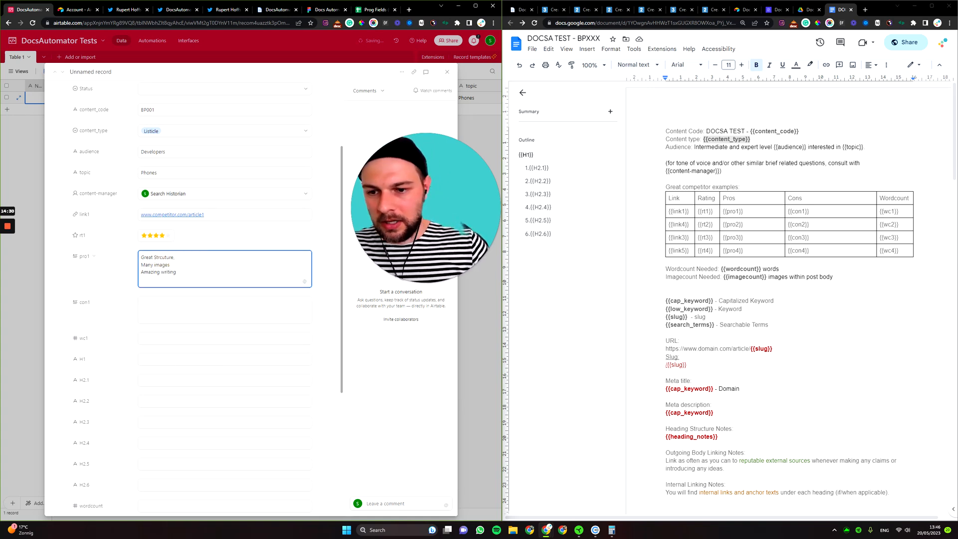
double_click(165, 258)
text(Struct)
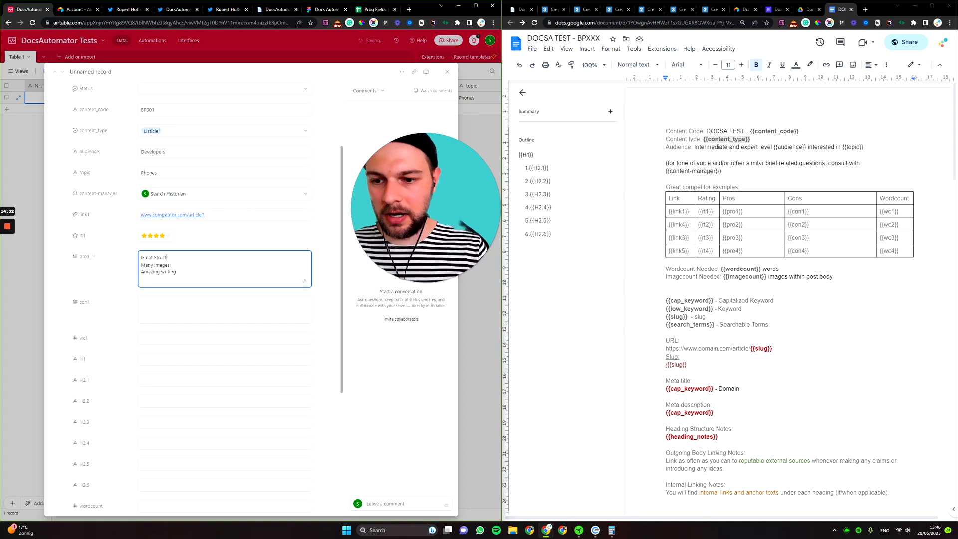
text(ure,)
Enter con1 'No spacing in text, let's not copy that', wc1 2200 and H1 'Best'.
click(162, 298)
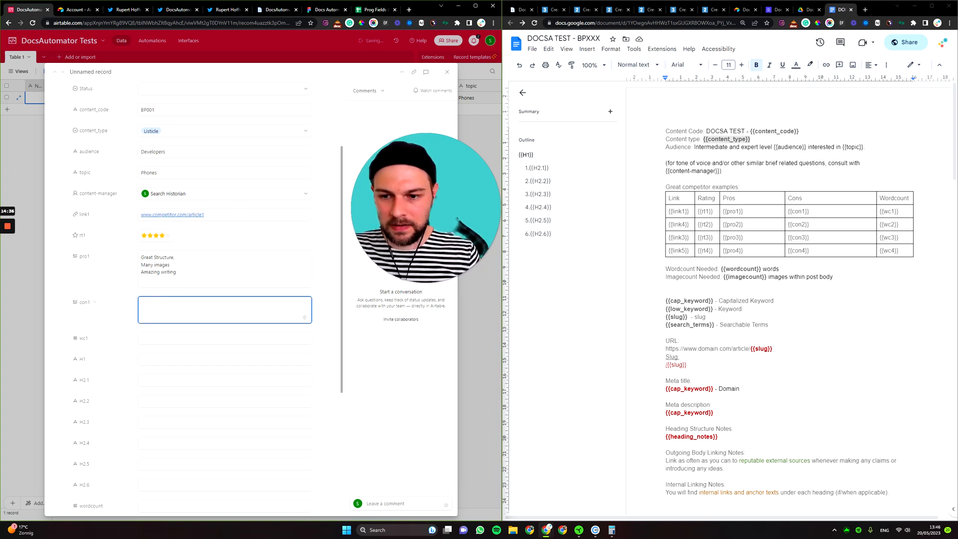
text(No s)
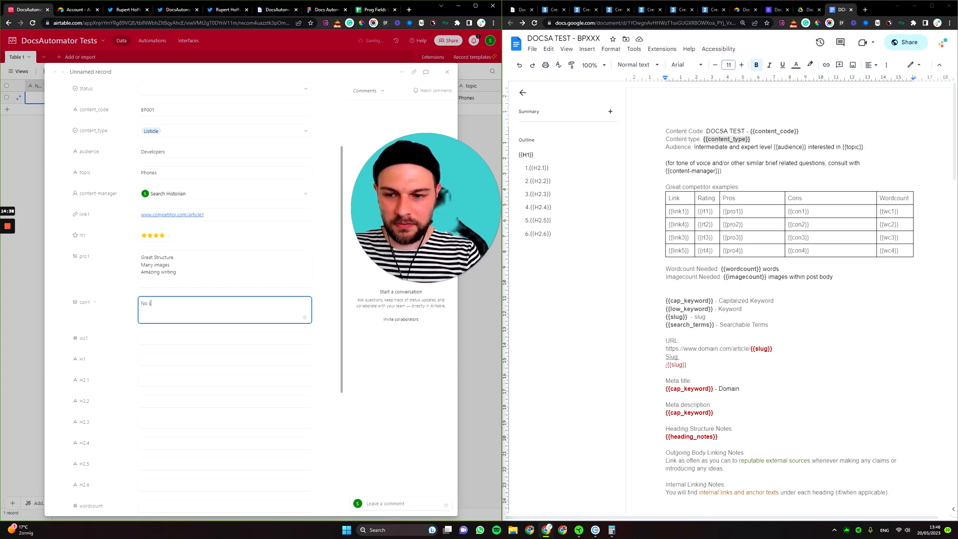
text(pac)
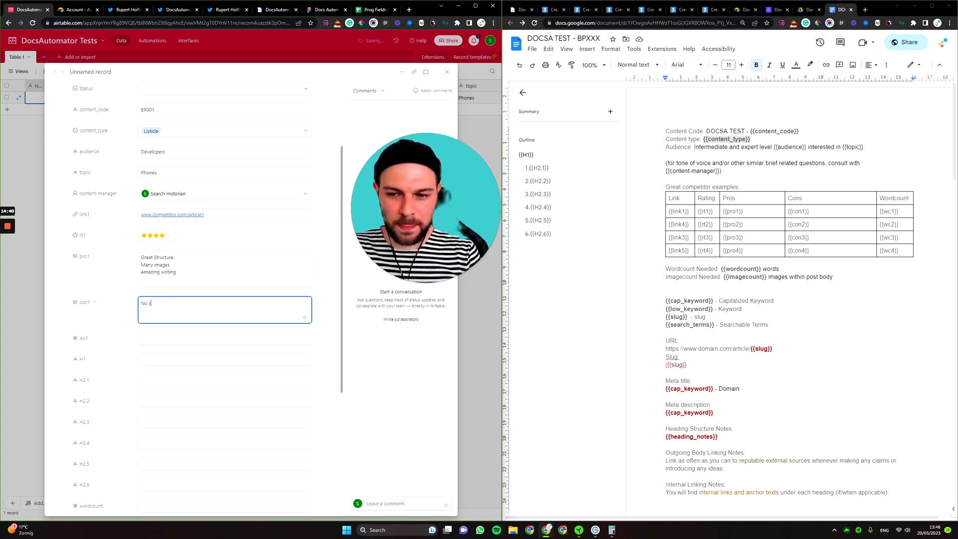
text(ing in text, le)
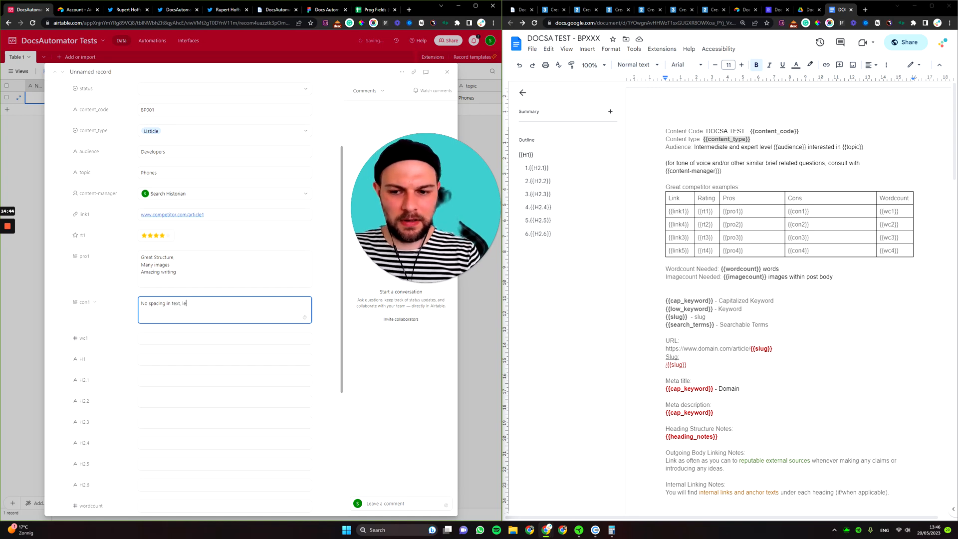
text(t's not copy that)
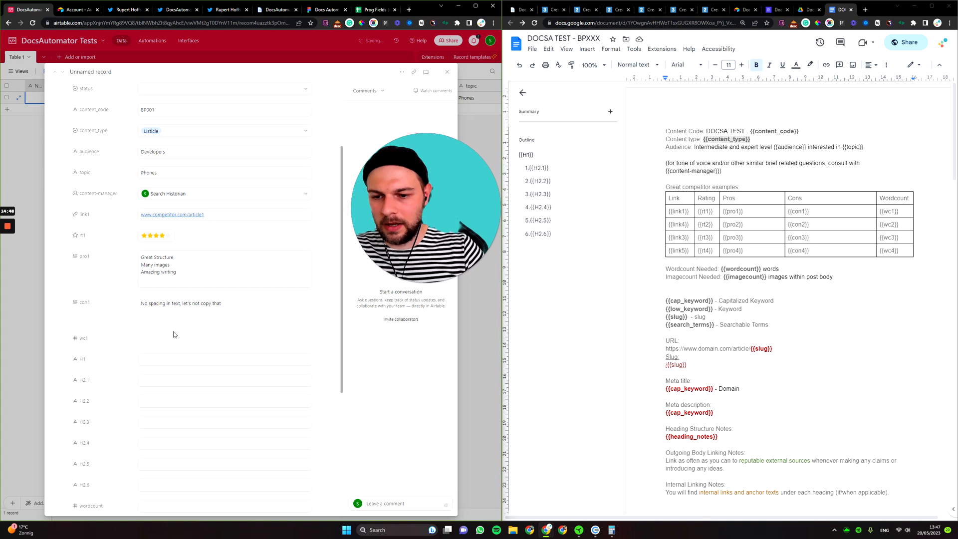
click(175, 336)
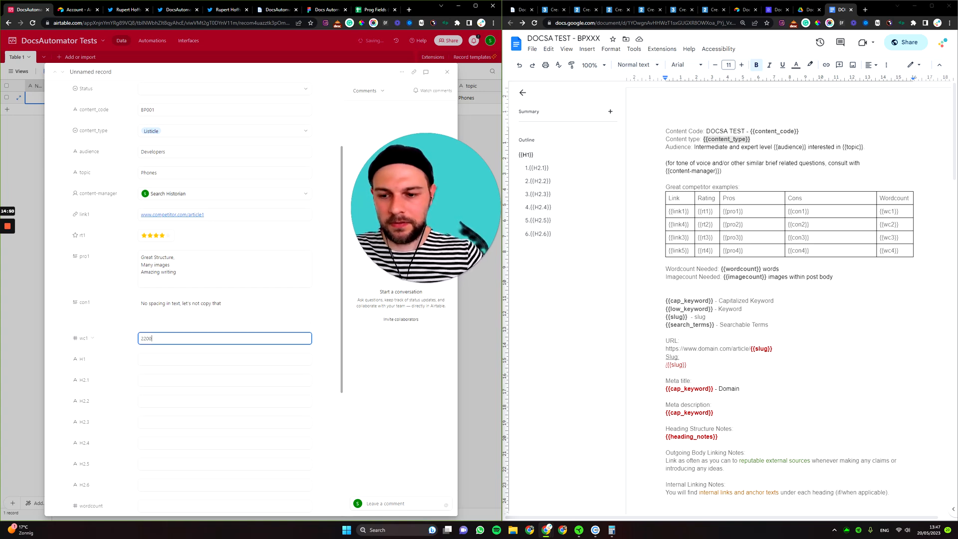
click(131, 314)
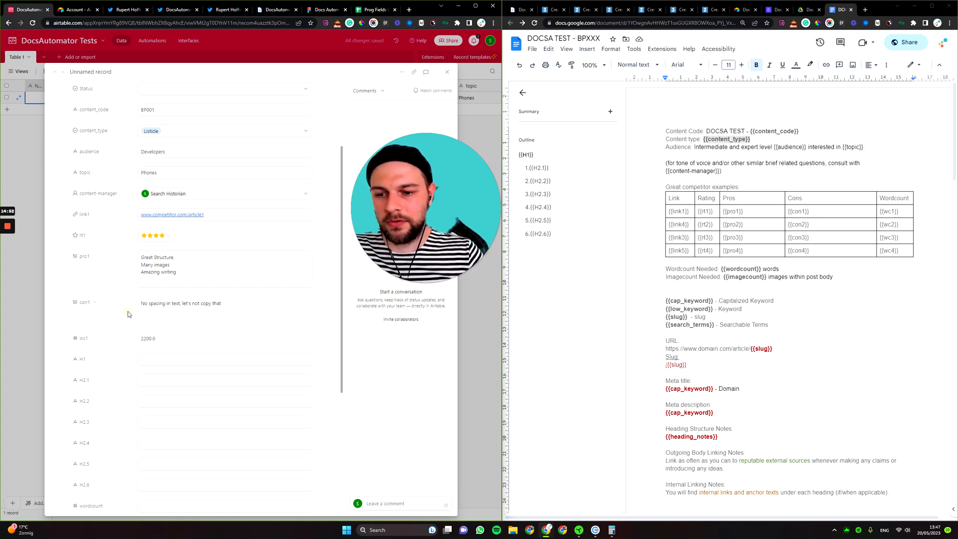
scroll(180, 260, down, 3)
click(178, 210)
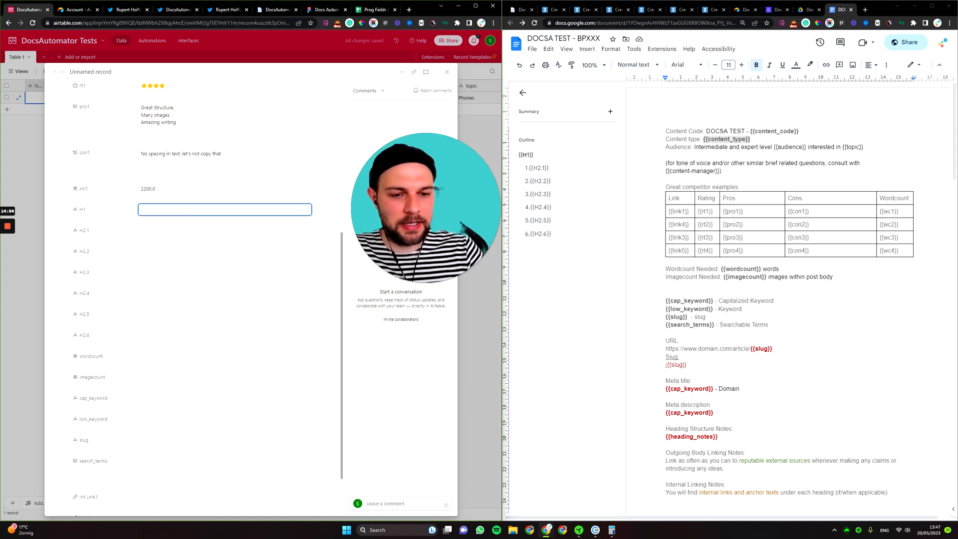
text(Best)
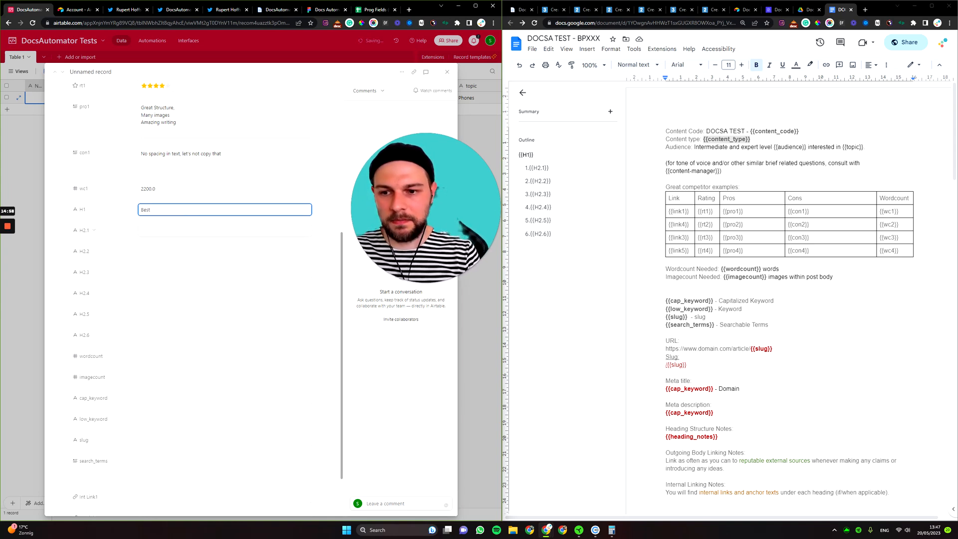
scroll(119, 200, up, 5)
click(119, 112)
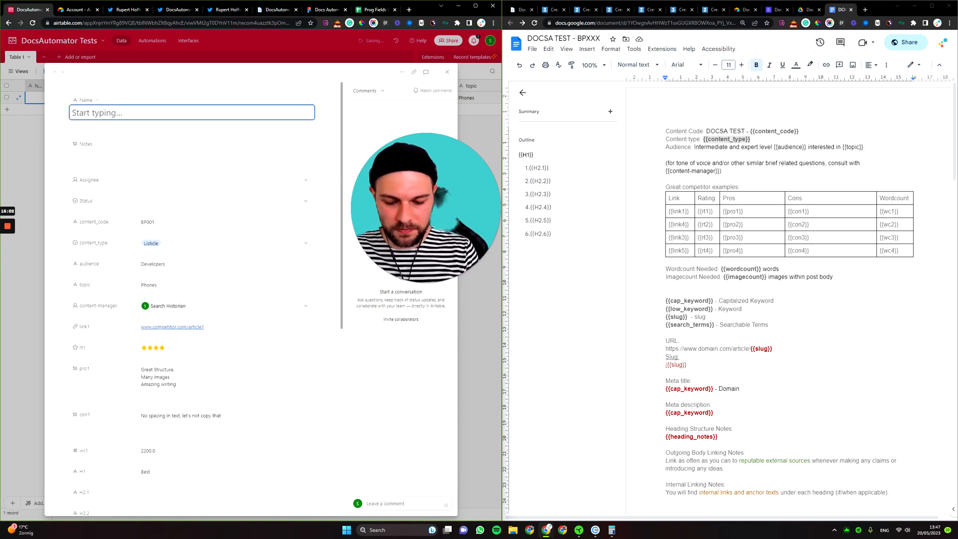
Name the record 'Content Brief for Best Phones for Developers'.
text(Brie)
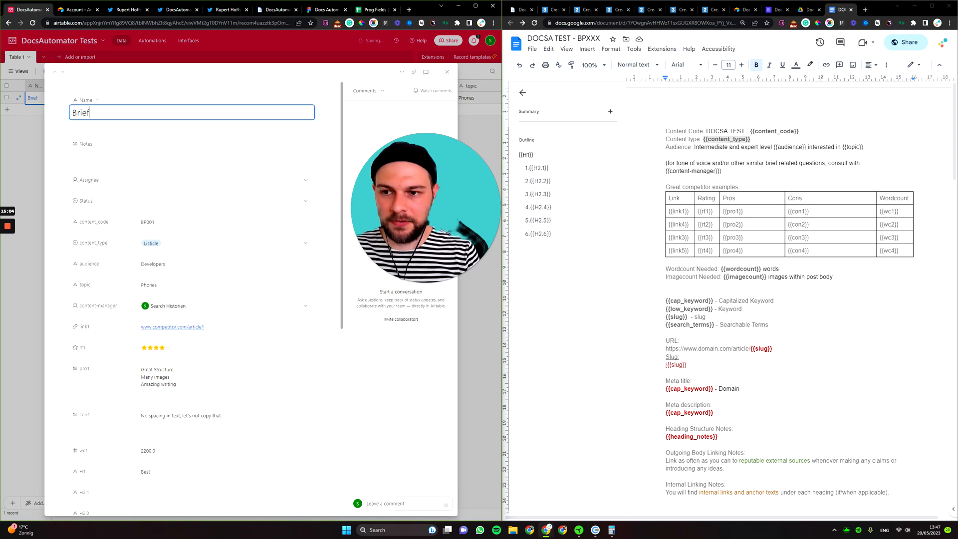
text(f)
key(ctrl+a)
key(BackSpace)
text(Content)
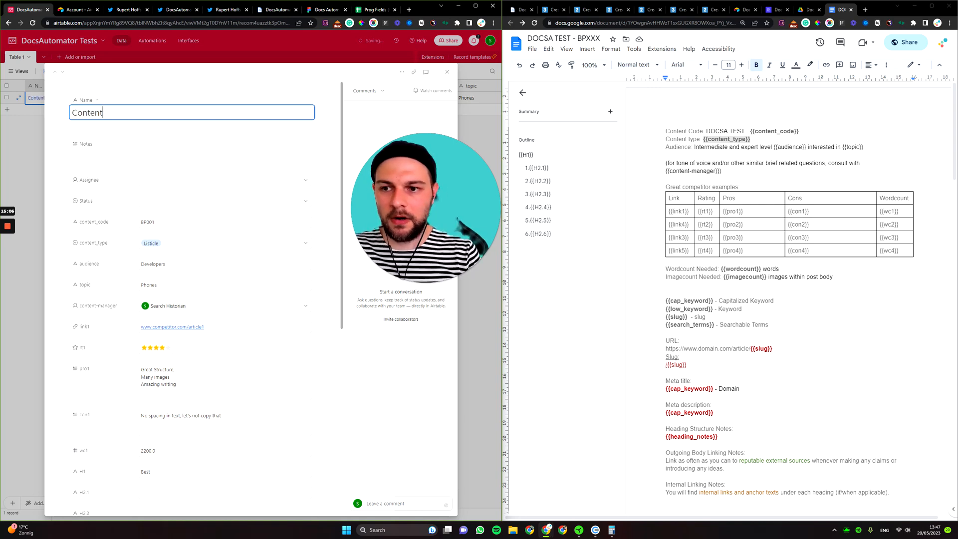
text( Brief for )
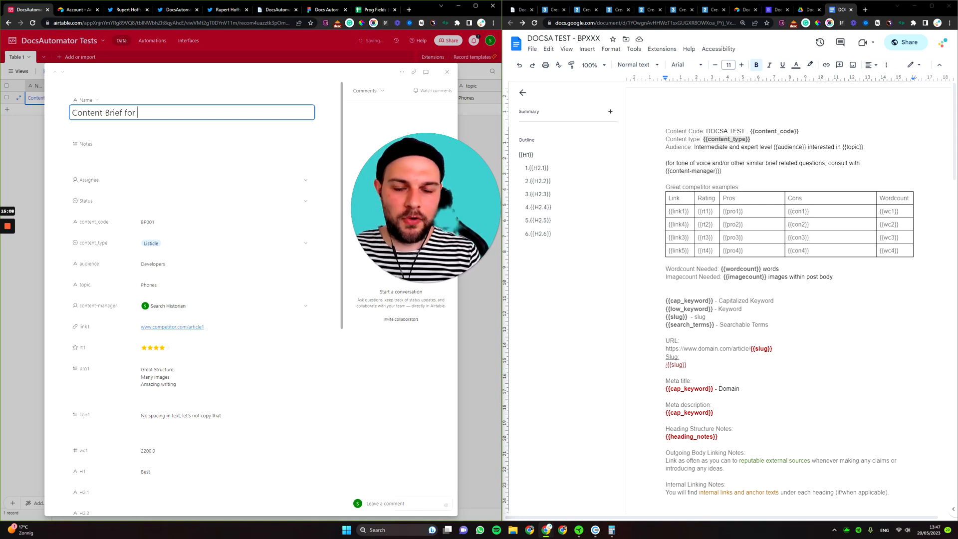
text(Best)
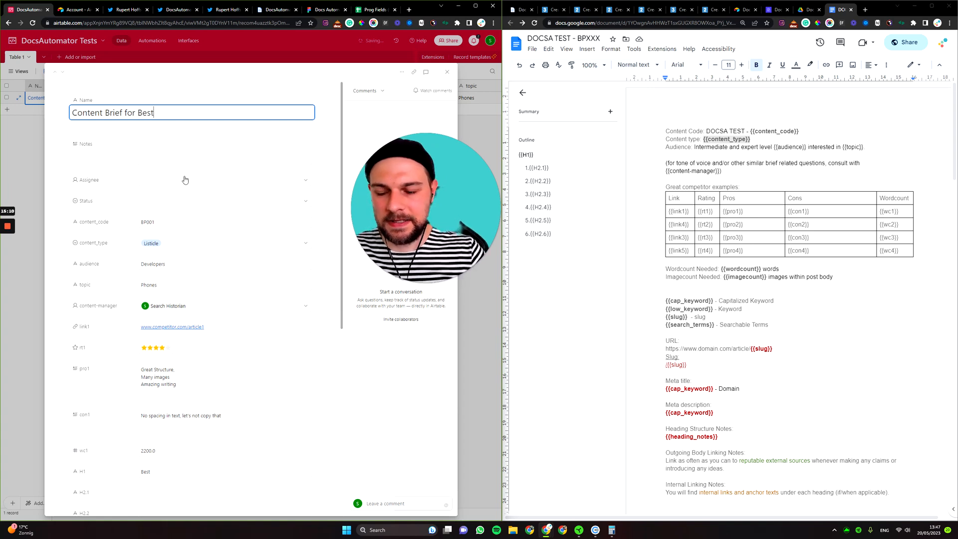
scroll(184, 179, down, 2)
scroll(190, 188, up, 2)
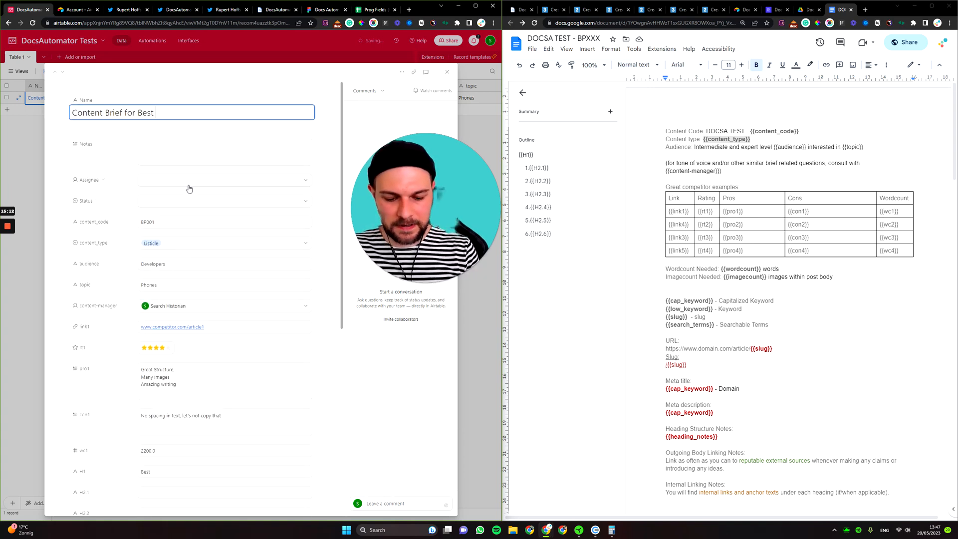
text(Phones )
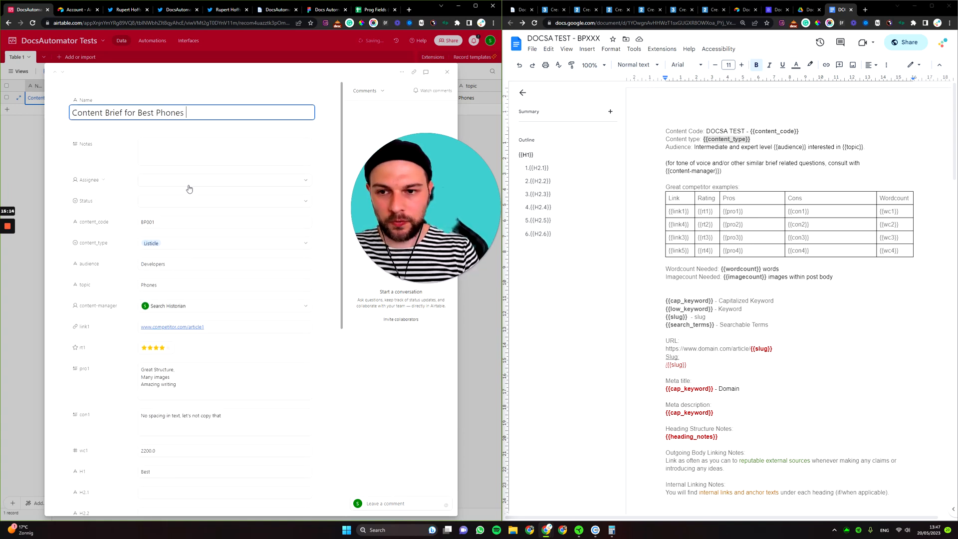
text(for Developers)
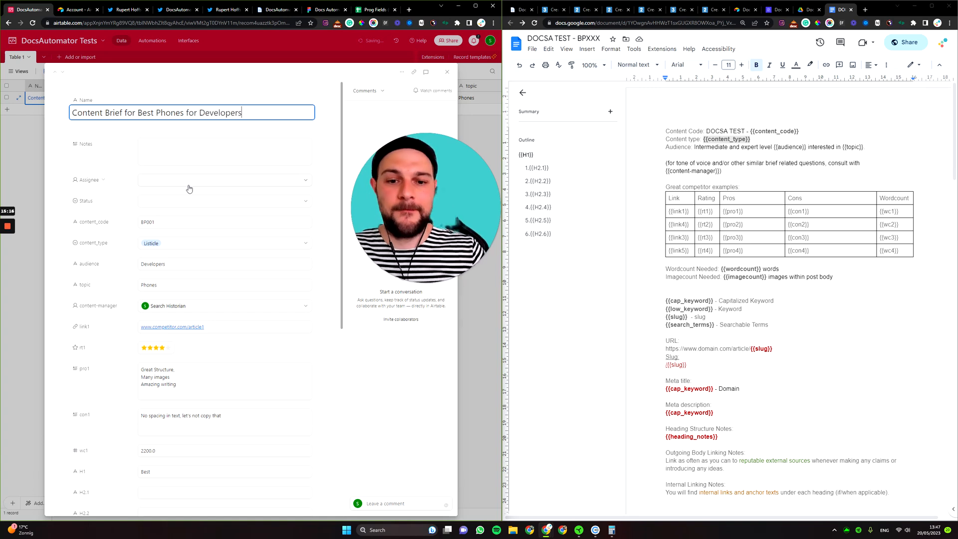
scroll(189, 189, down, 2)
scroll(195, 125, up, 2)
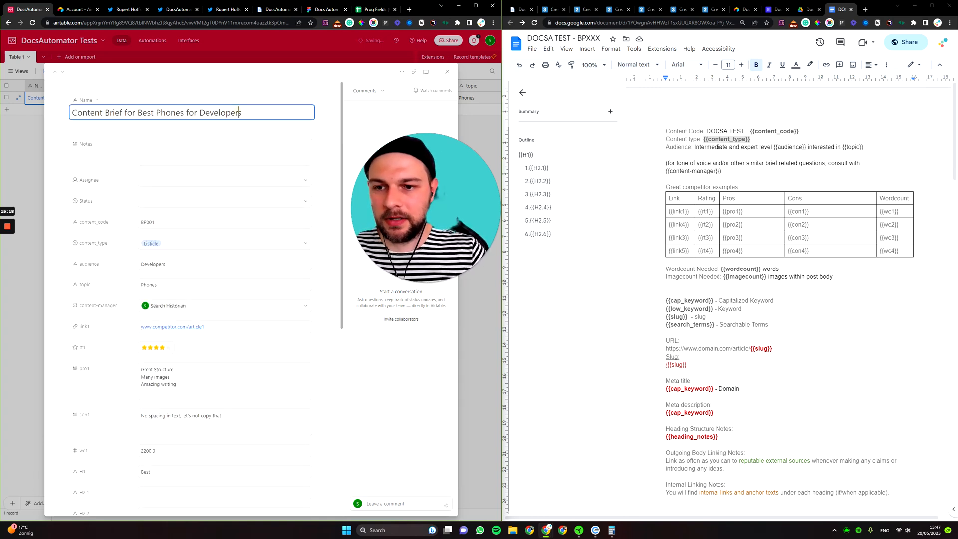
Copy 'Best Phones for Developers' from the name into the H1 field.
drag(242, 112, 137, 113)
click(137, 112)
drag(272, 107, 141, 120)
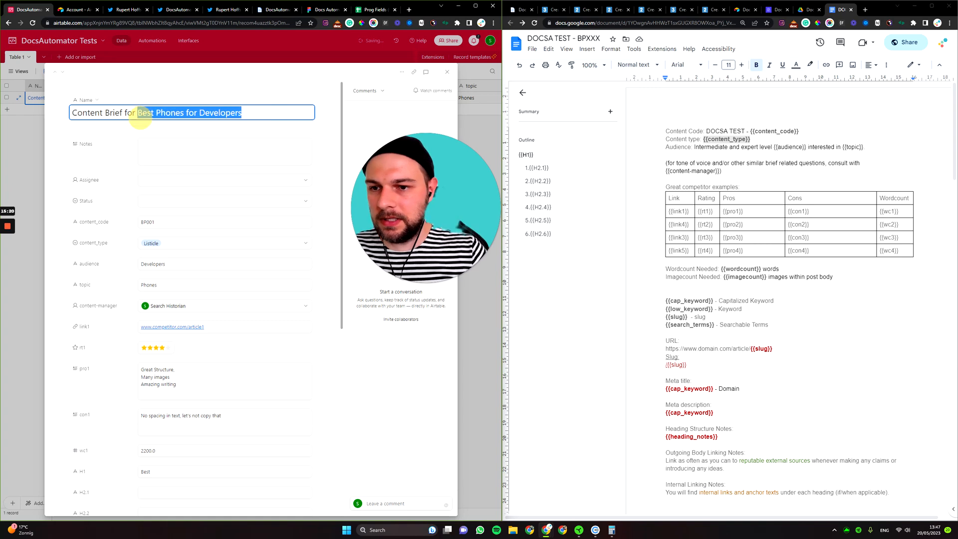
key(ctrl+c)
scroll(226, 274, down, 3)
click(154, 322)
key(ctrl+v)
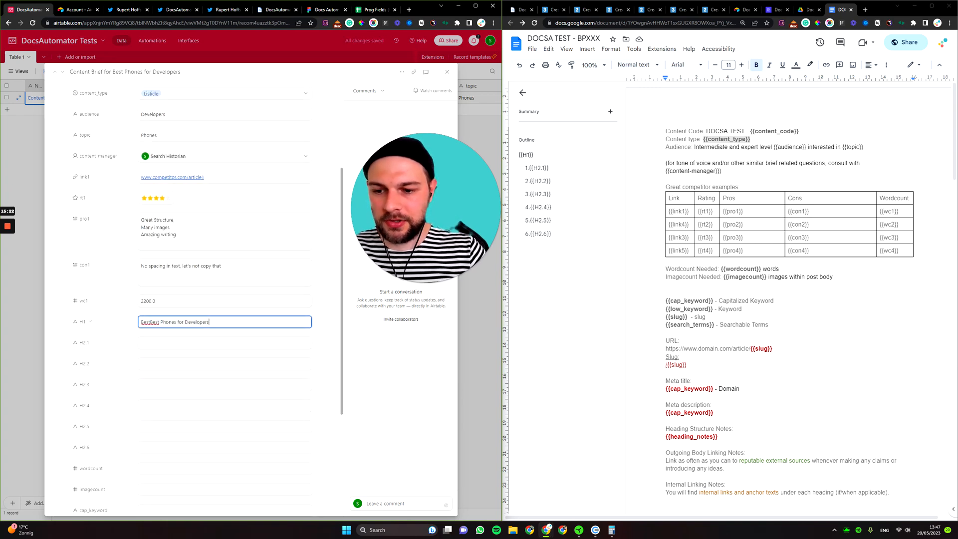
Clean up the H1 text, enter Razer in H2.1 and move Apple into H2.6.
key(ctrl+a)
key(ctrl+v)
scroll(212, 272, down, 3)
key(Tab)
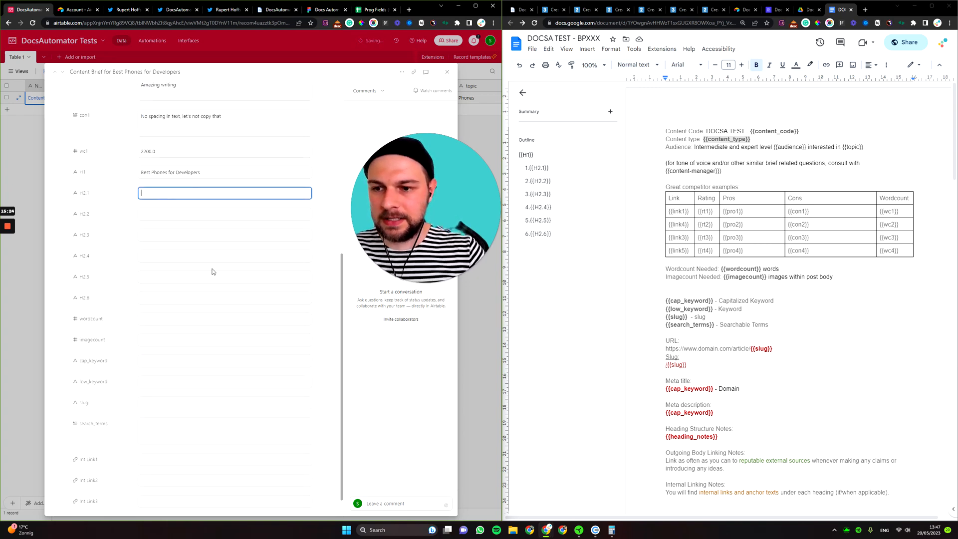
text(Razer)
key(Tab)
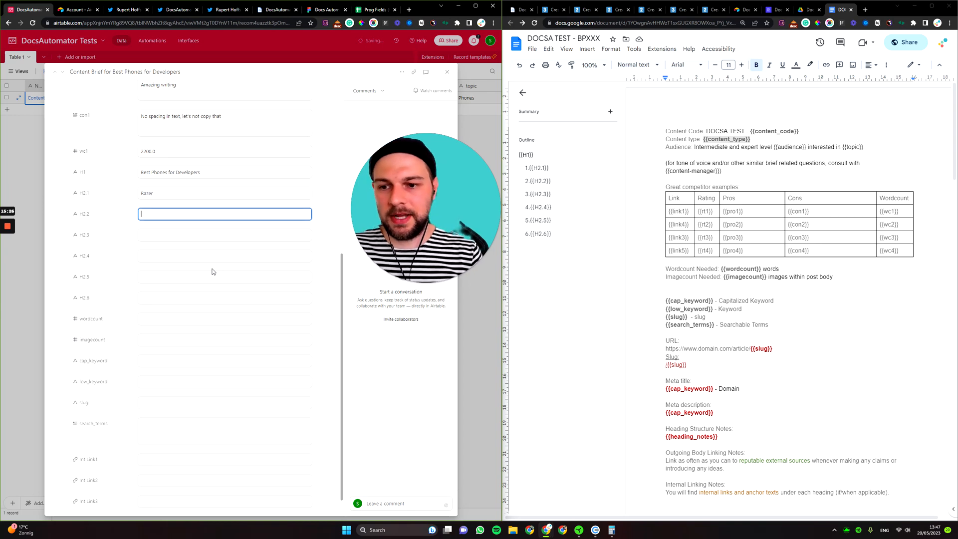
text(Apple)
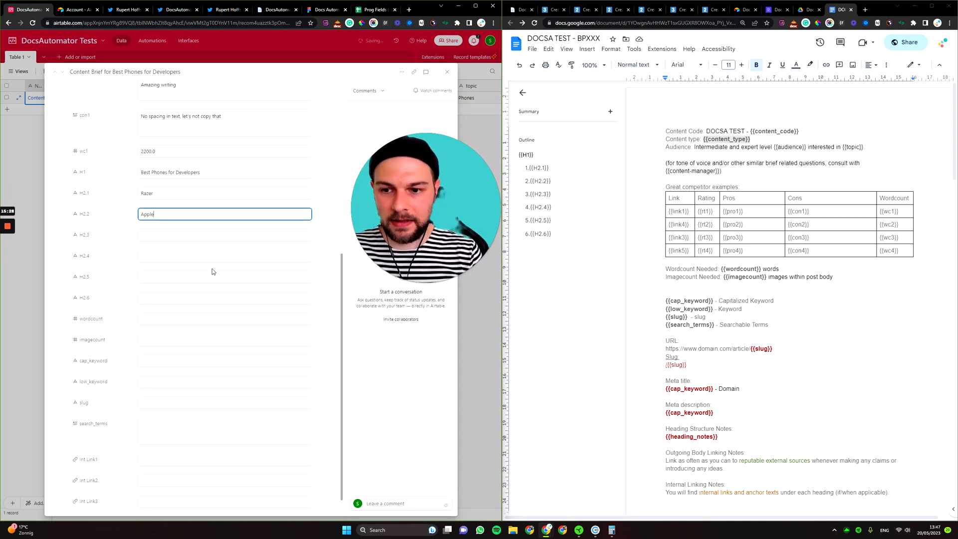
double_click(172, 215)
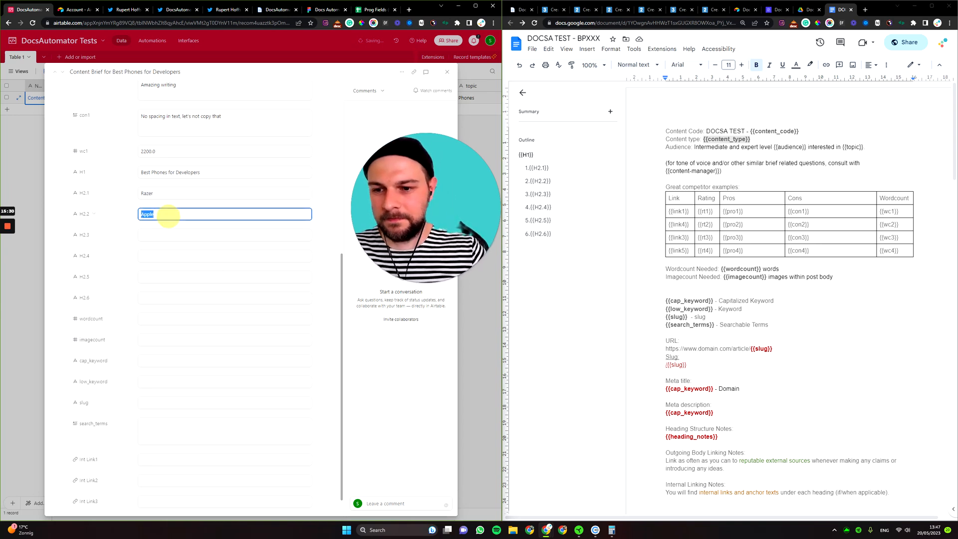
key(ctrl+x)
click(160, 298)
key(ctrl+v)
Fill H2.2 with Pixel and H2.3 with Phone 4.
click(148, 213)
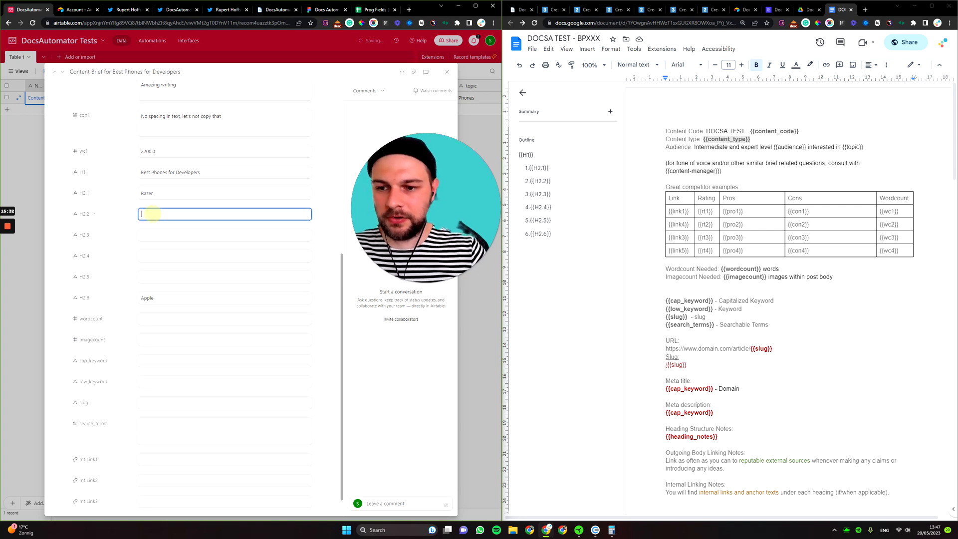
text(A)
key(BackSpace)
key(BackSpace)
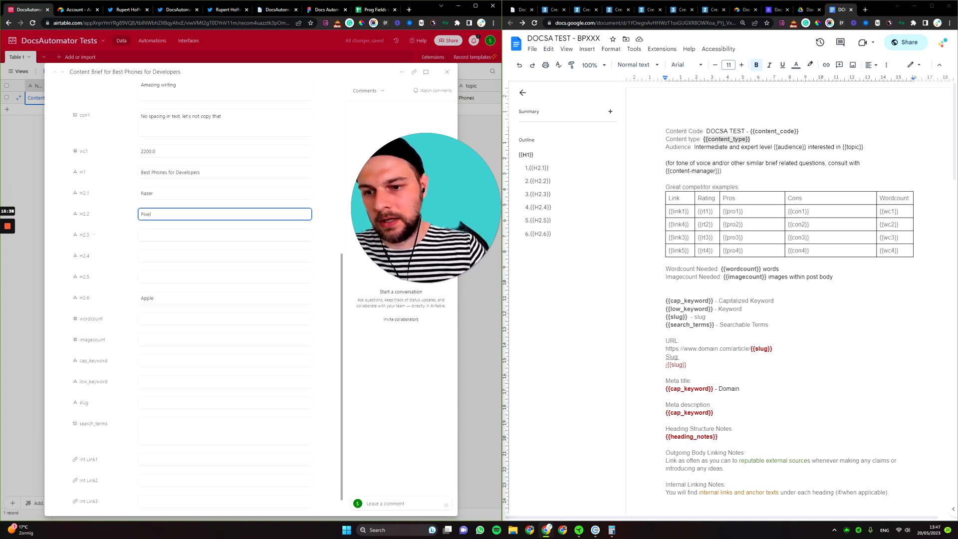
key(Tab)
text(Phone)
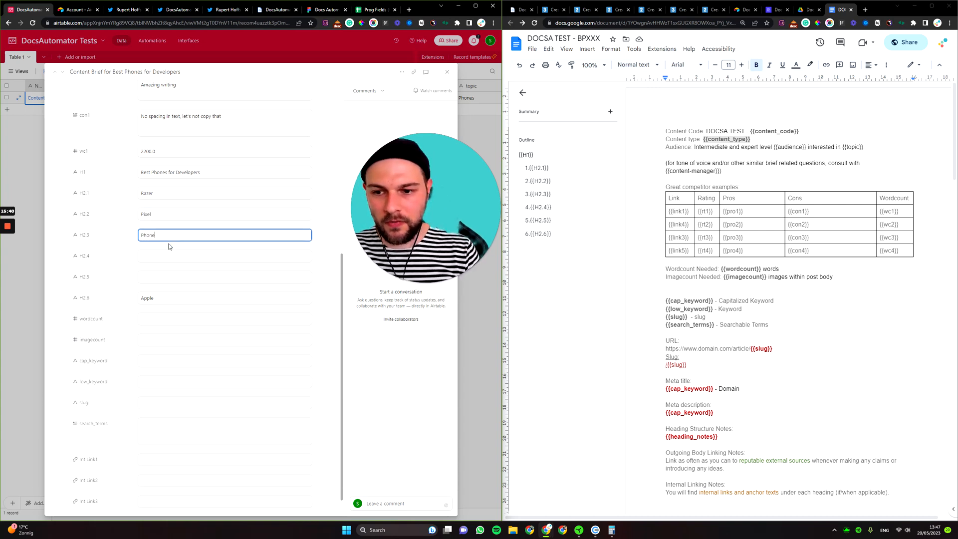
key(ctrl+a)
key(ctrl+c)
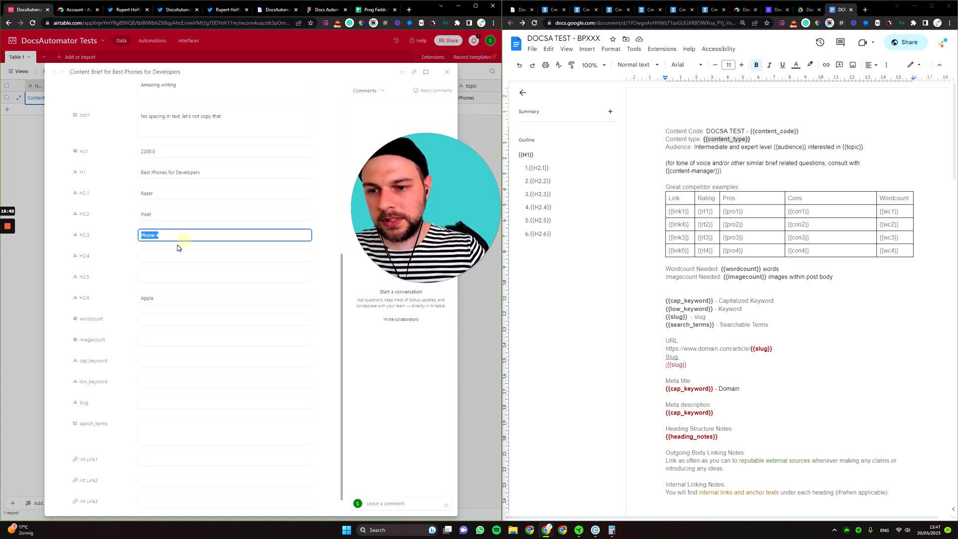
Fill H2.4 with Phone 5 and H2.5 with Phone 6.
click(167, 253)
key(ctrl+v)
key(BackSpace)
text(5)
click(182, 277)
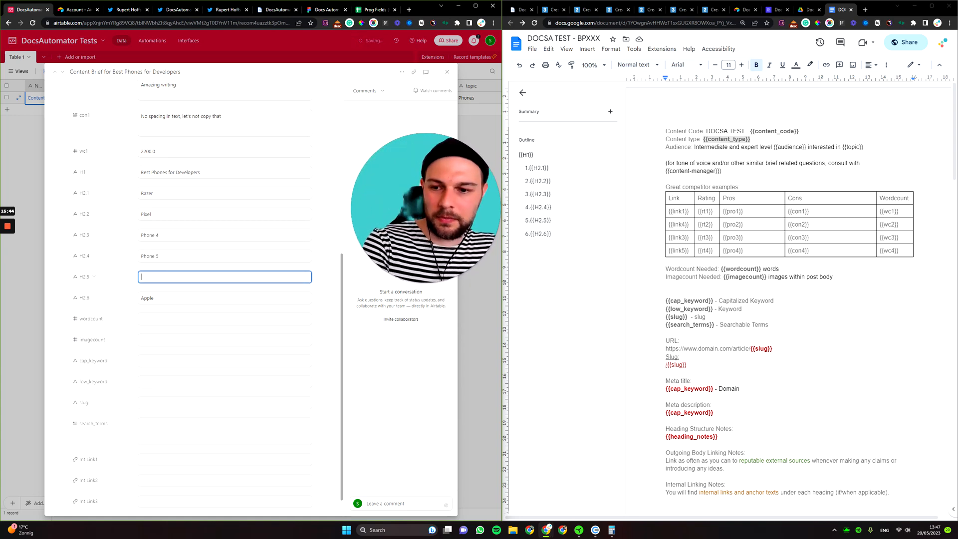
key(ctrl+v)
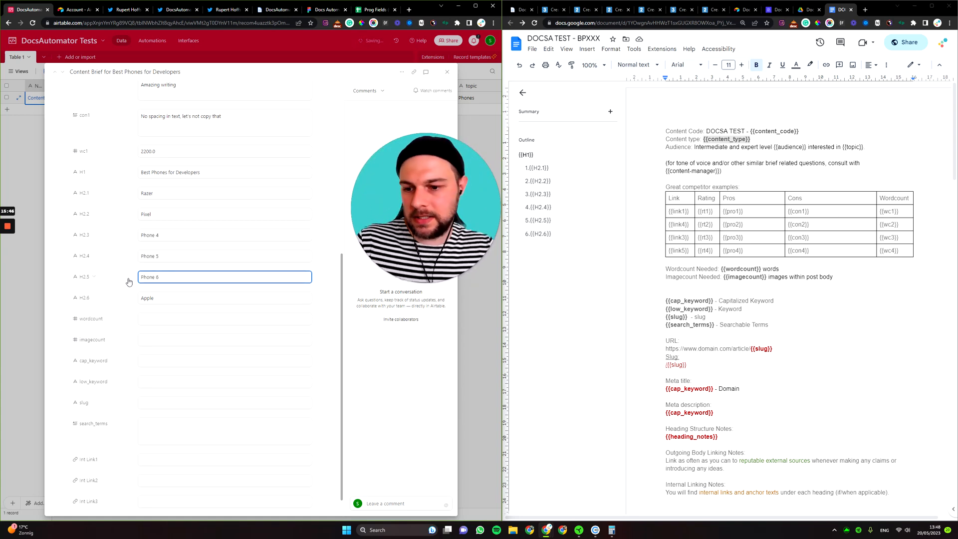
key(BackSpace)
text(6)
Set wordcount to 2600 and imagecount to 12.
scroll(133, 289, down, 1)
click(155, 294)
text(2)
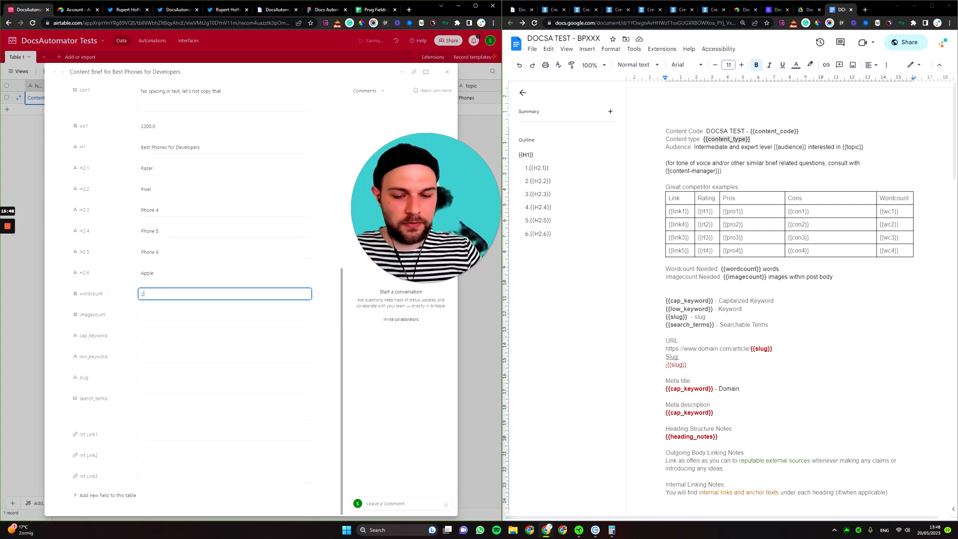
text(600)
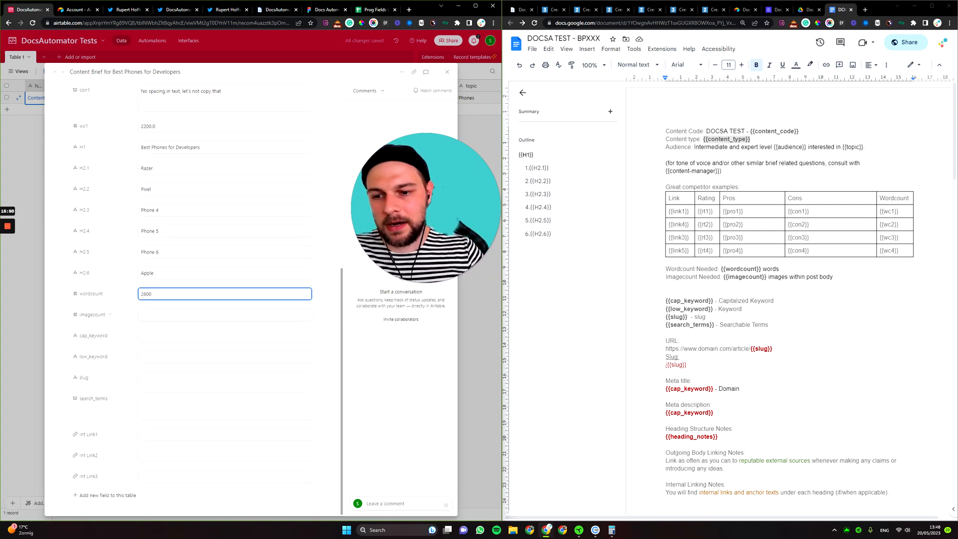
click(163, 321)
text(12)
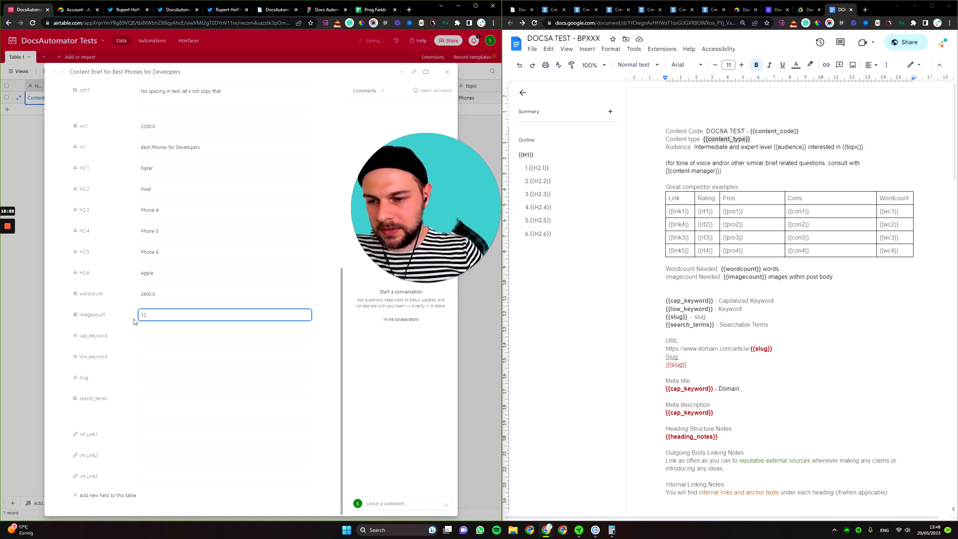
drag(158, 315, 143, 327)
click(152, 336)
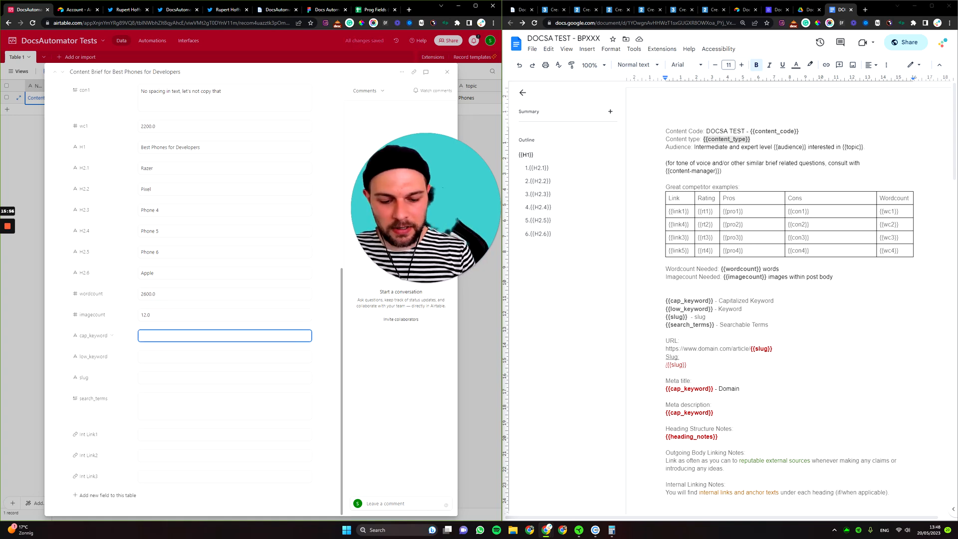
Copy 'Phones for Developers' from H1 into the cap_keyword field.
drag(201, 147, 152, 148)
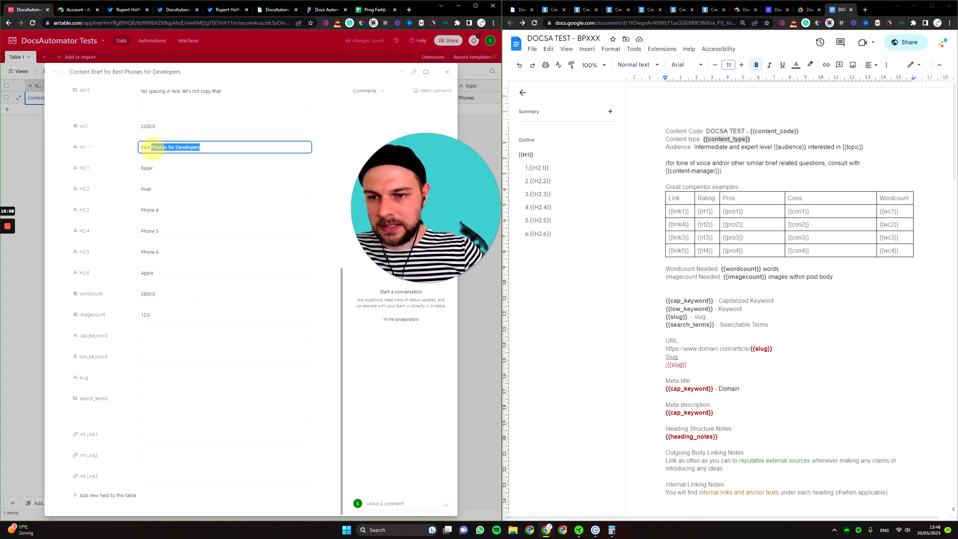
key(ctrl+c)
click(154, 336)
key(ctrl+v)
click(153, 357)
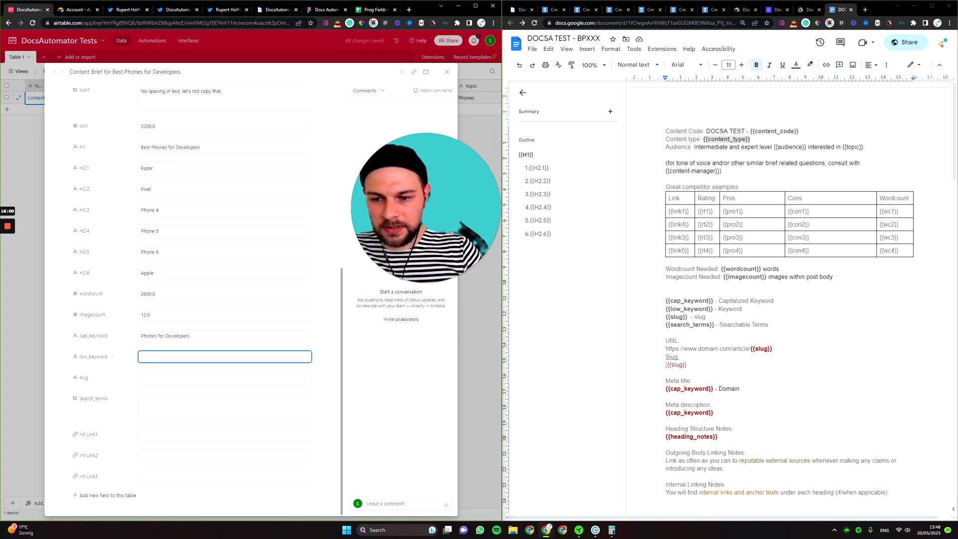
click(141, 336)
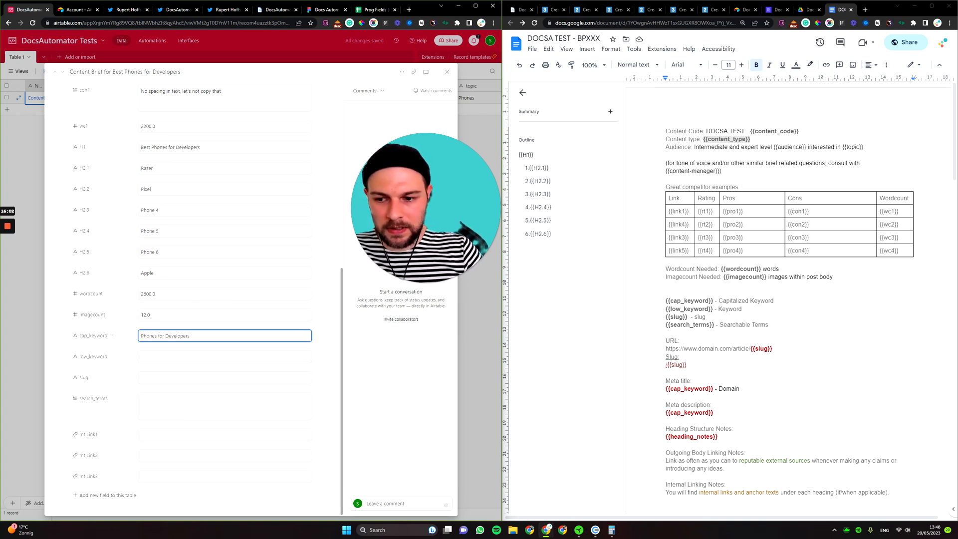
click(155, 356)
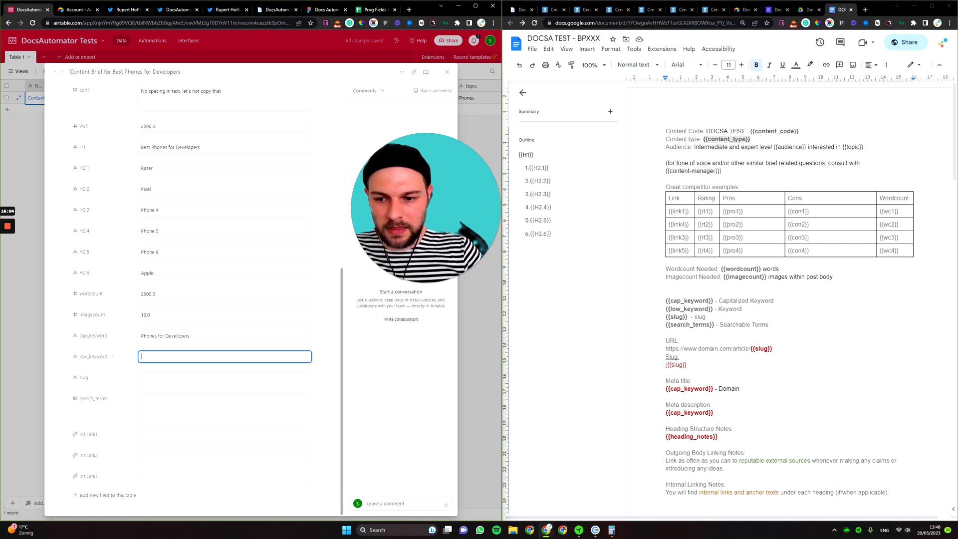
Set low_keyword to a lowercase copy of the keyword: 'phones for developers'.
triple_click(157, 338)
click(157, 359)
key(ctrl+shift+v)
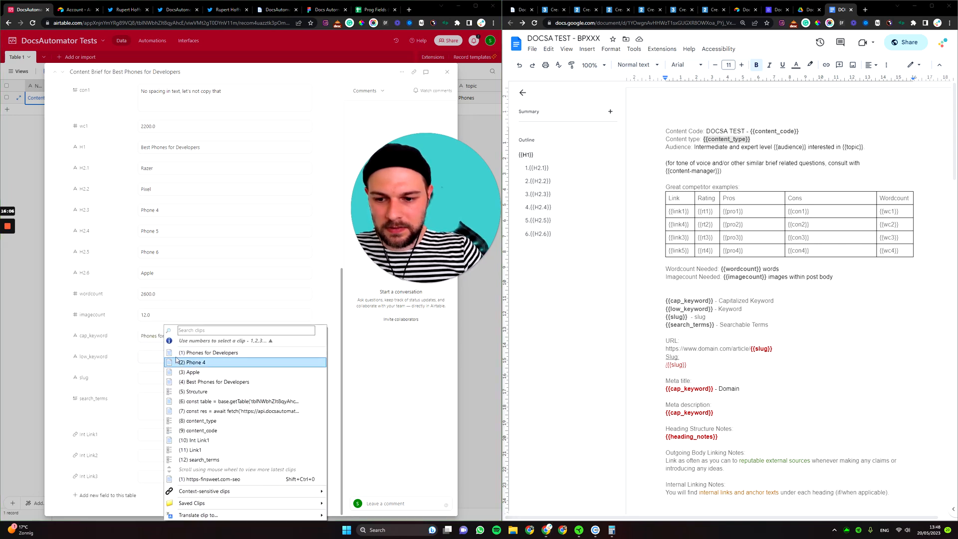
click(157, 338)
click(153, 348)
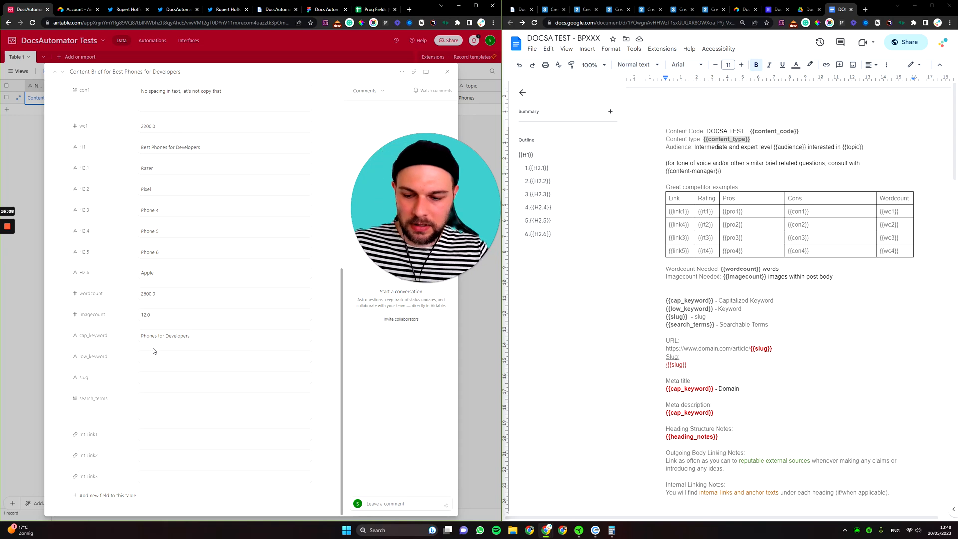
key(ctrl+shift+v)
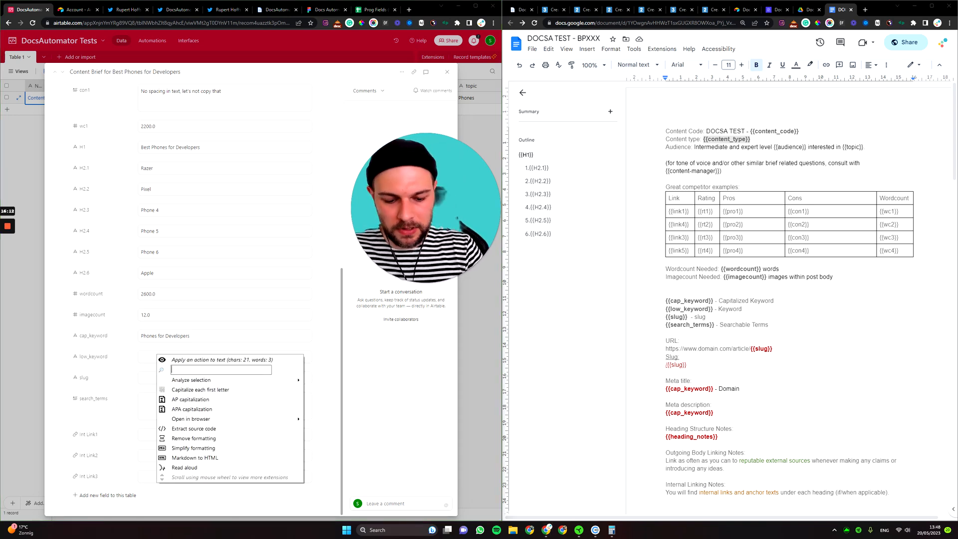
text(low)
click(213, 392)
click(177, 356)
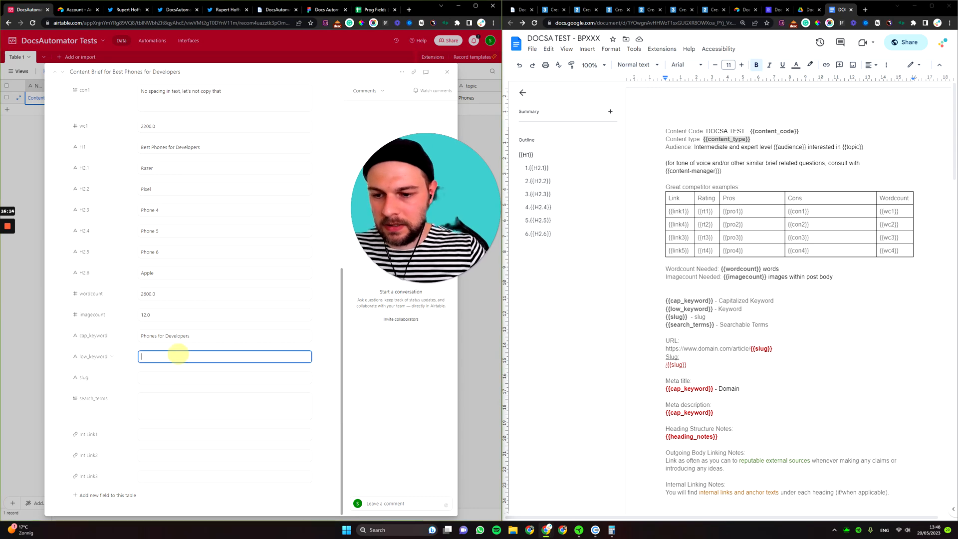
key(ctrl+v)
click(134, 370)
Set the slug to '/best-developer-phones'.
click(168, 378)
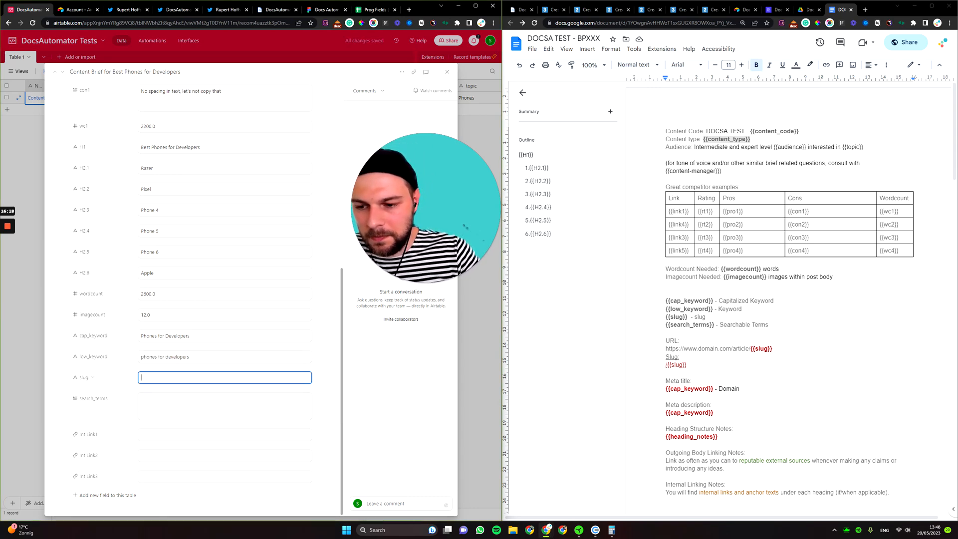
text(/)
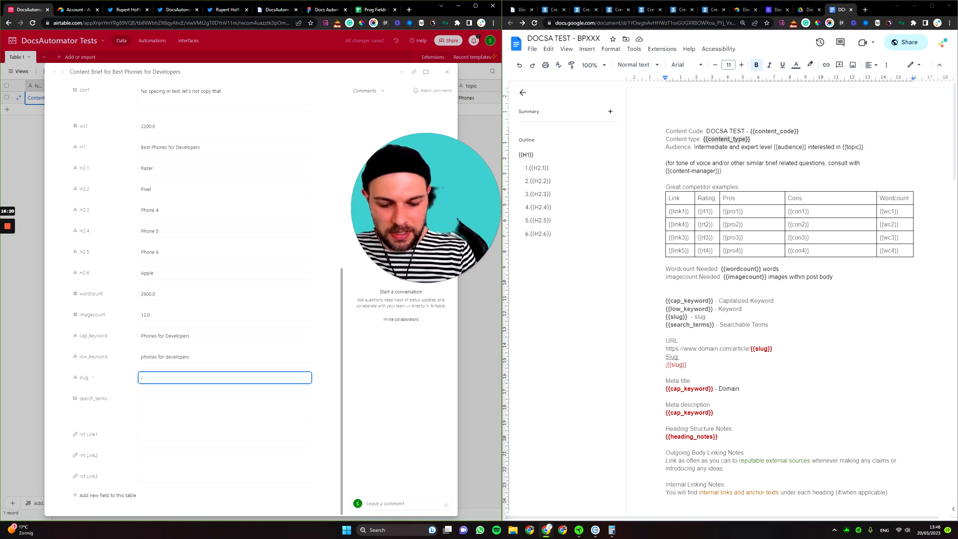
text(best-phon)
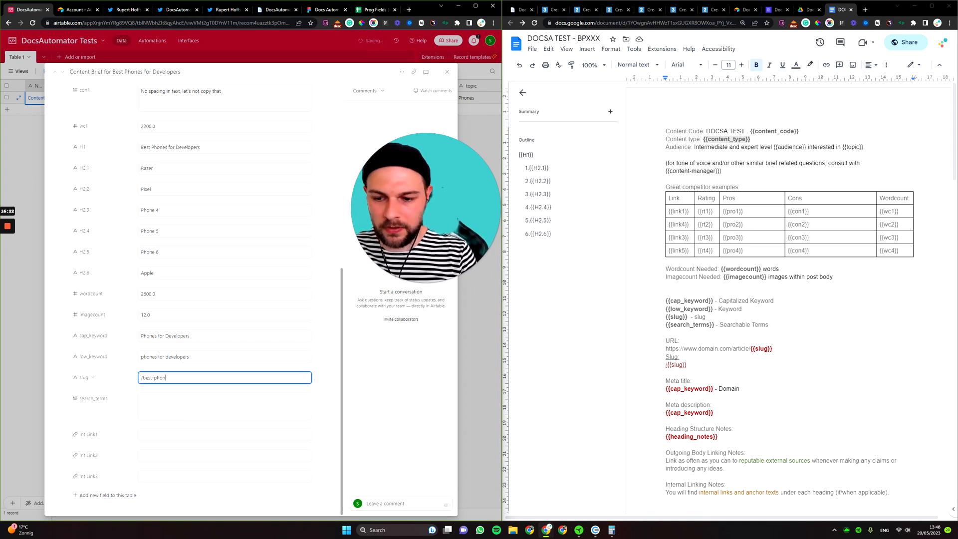
text(es-for)
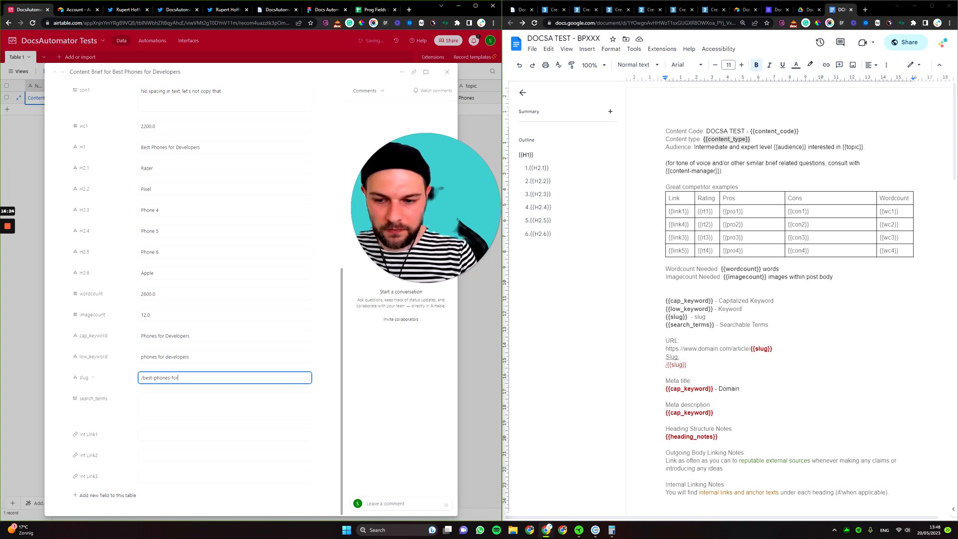
key(BackSpace)
key(BackSpace)
text(developers)
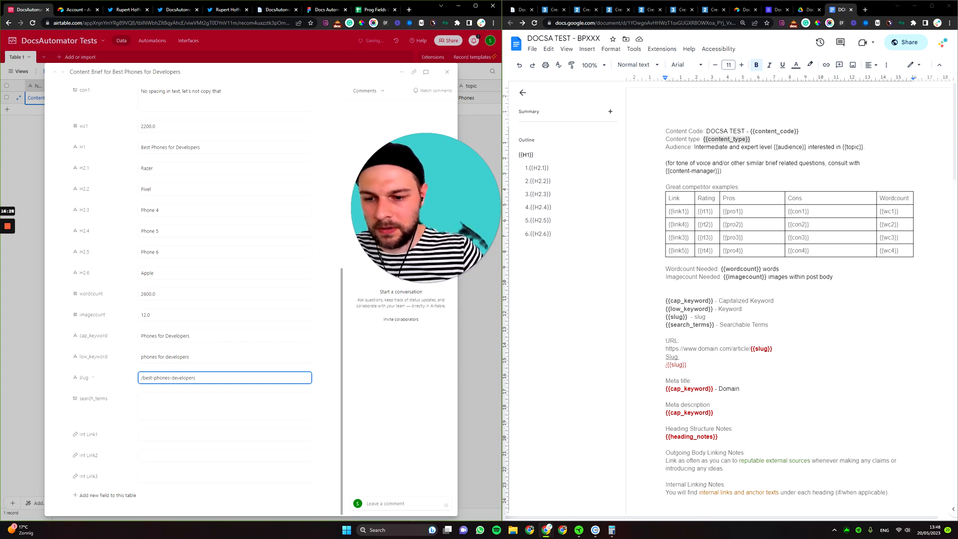
drag(172, 378, 156, 378)
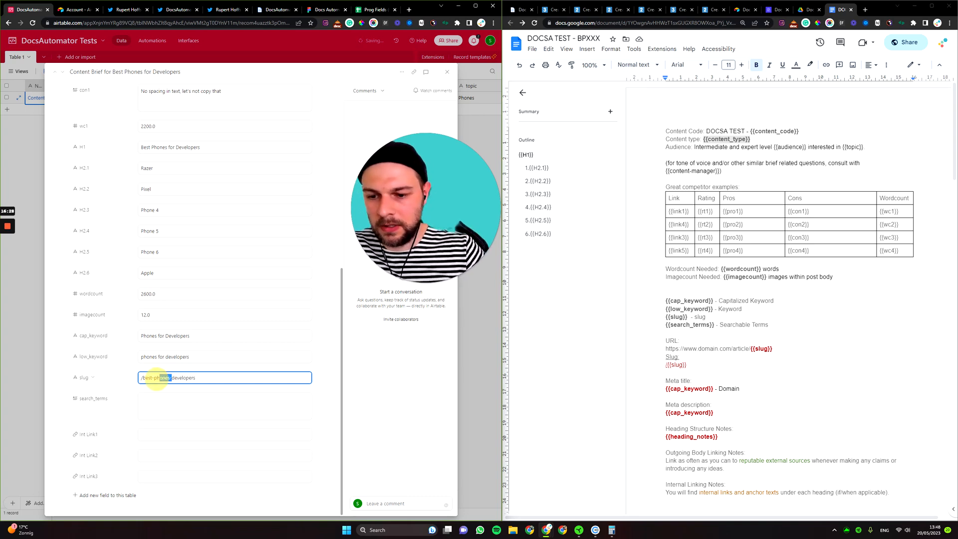
key(BackSpace)
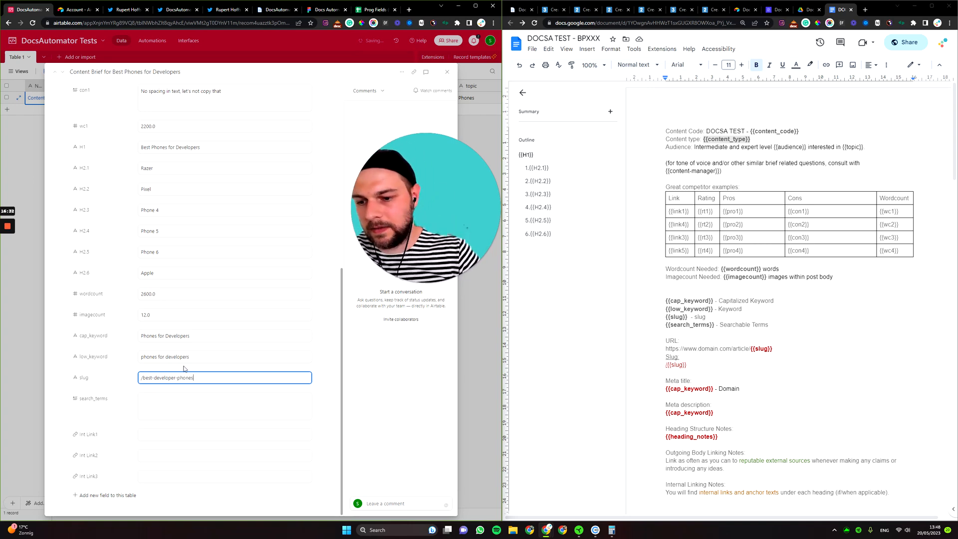
click(159, 406)
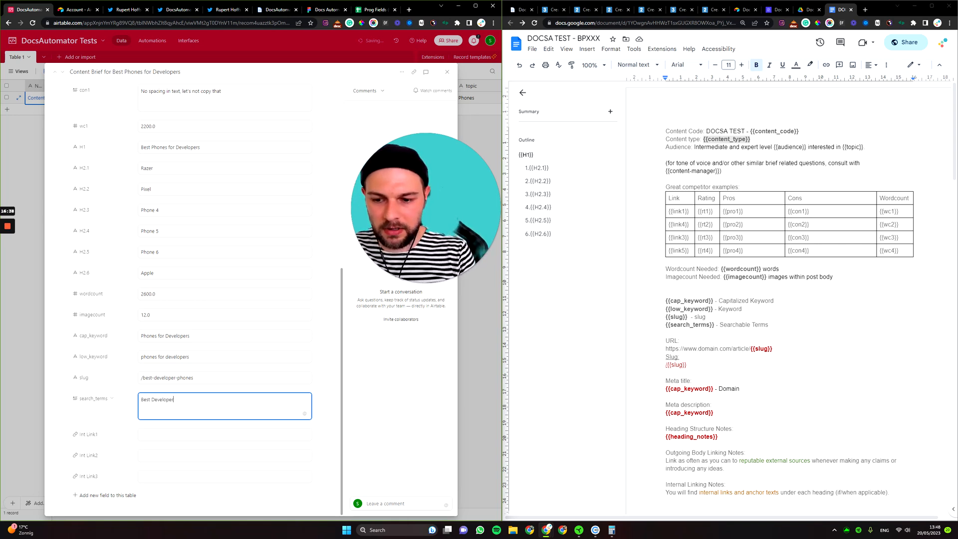
Enter search_terms 'Best Developer Phones, Phones that Developers Love'.
text(Best Developer Phones)
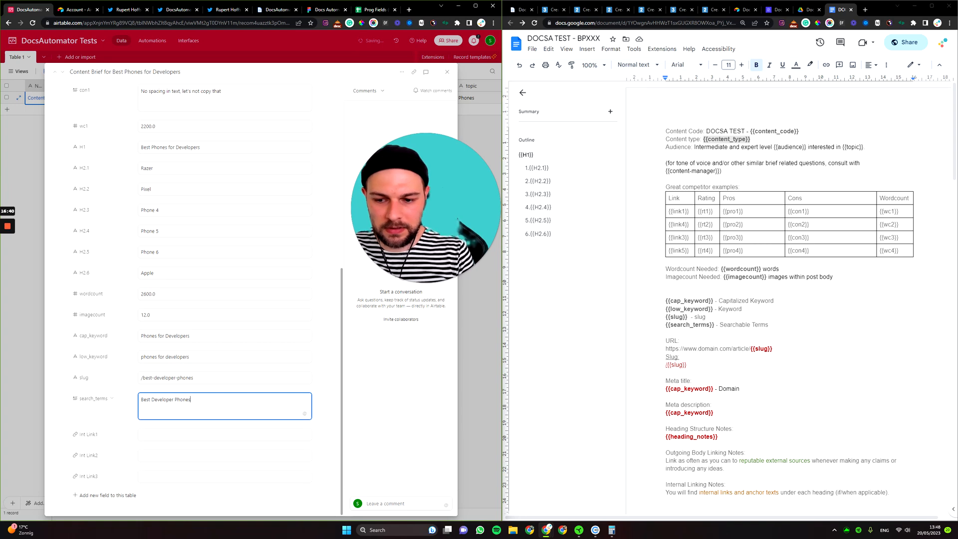
text(,)
key(Return)
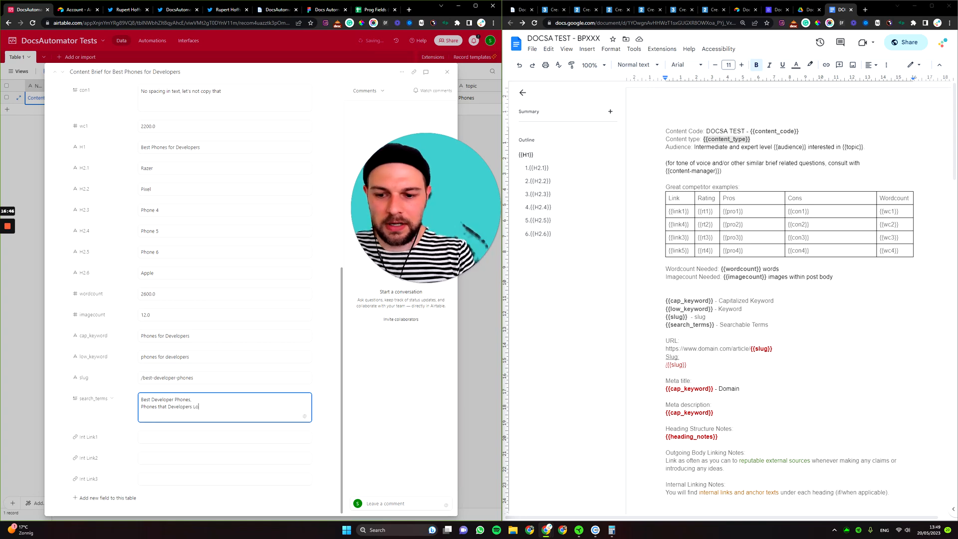
scroll(114, 387, down, 1)
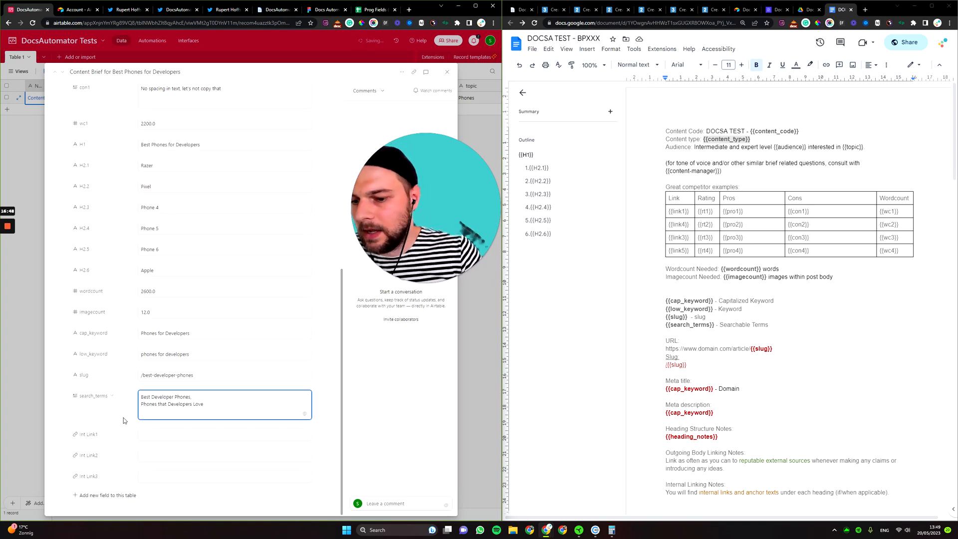
click(161, 436)
drag(195, 375, 136, 382)
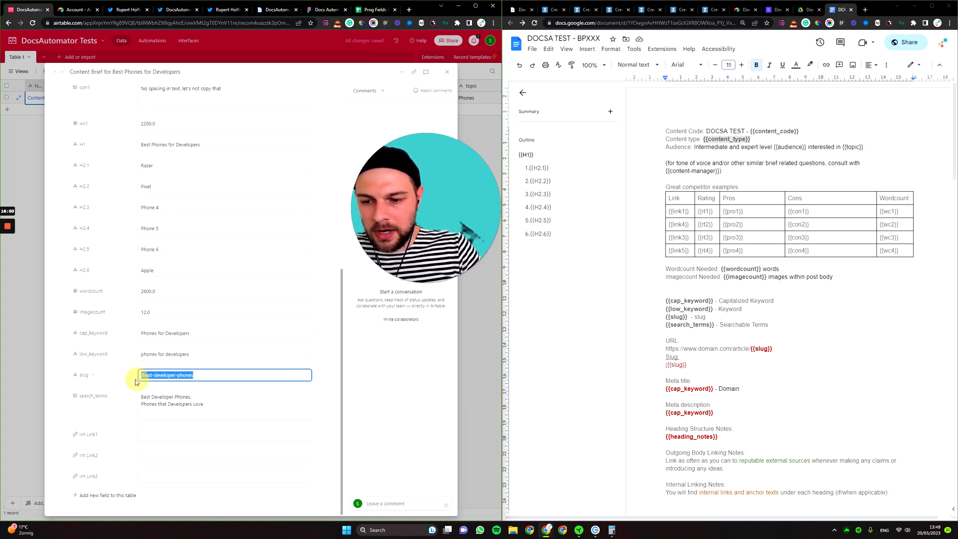
scroll(191, 131, up, 3)
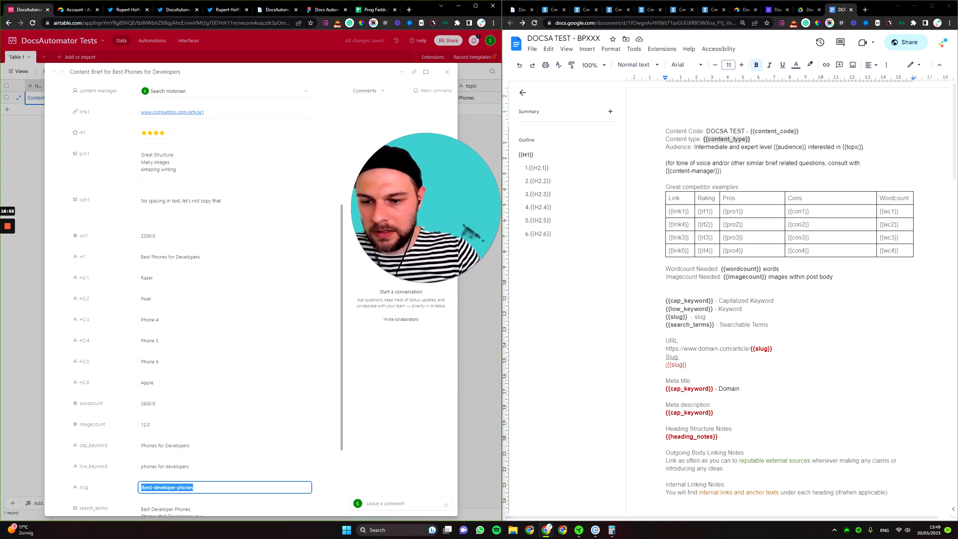
scroll(191, 289, down, 3)
click(168, 435)
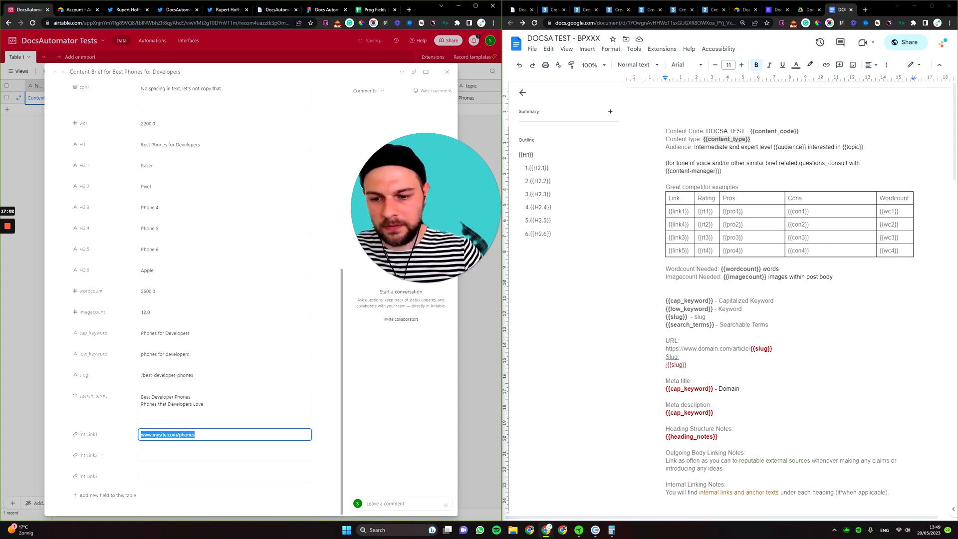
click(198, 456)
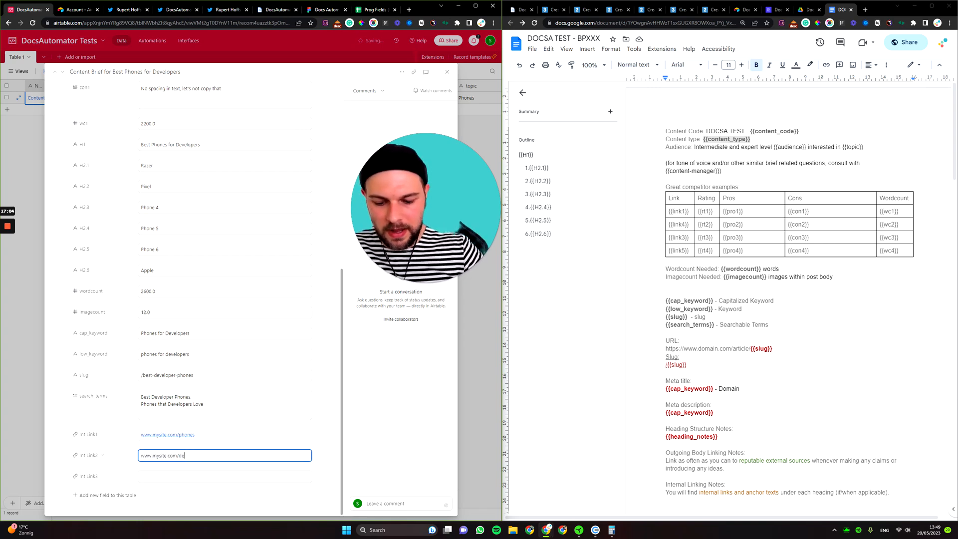
click(189, 477)
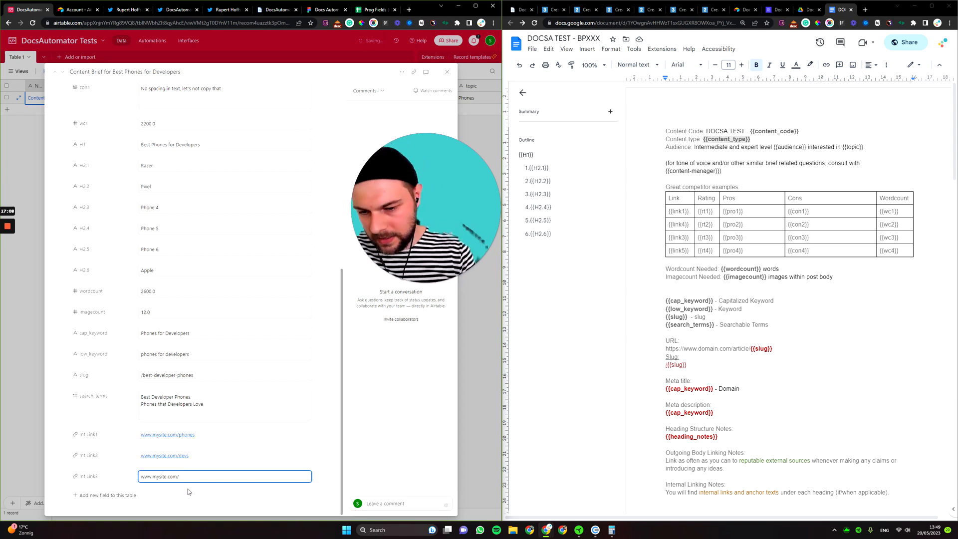
text(www.mysite.com/hardw)
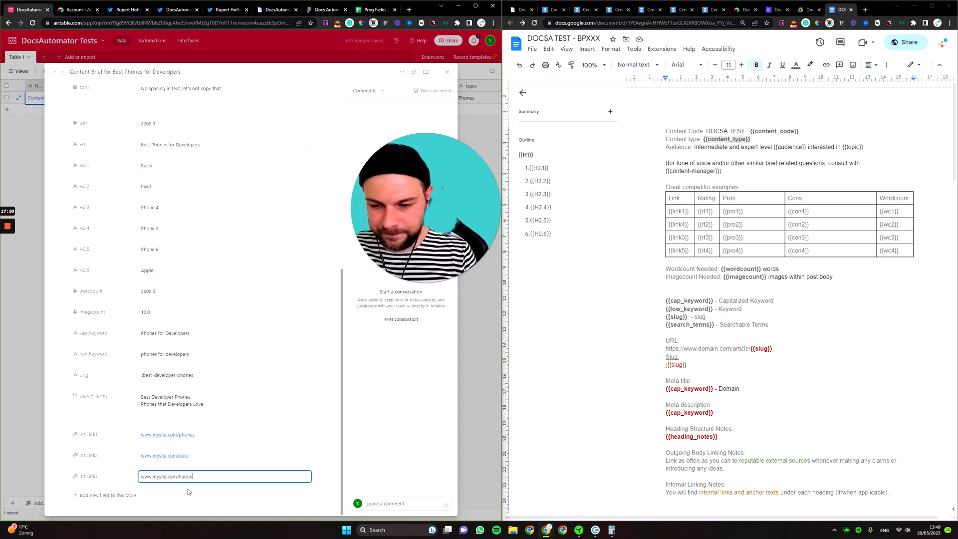
text(are)
double_click(193, 478)
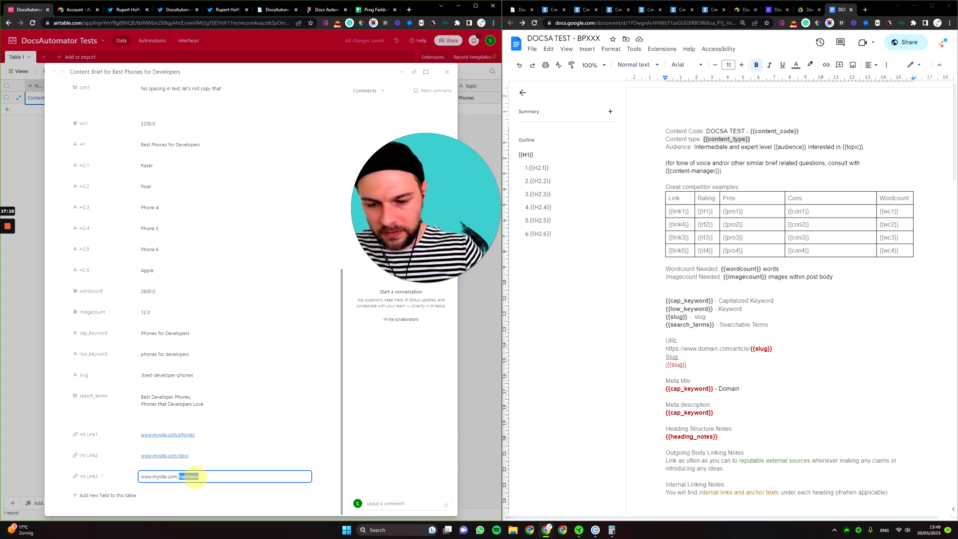
text(no-code)
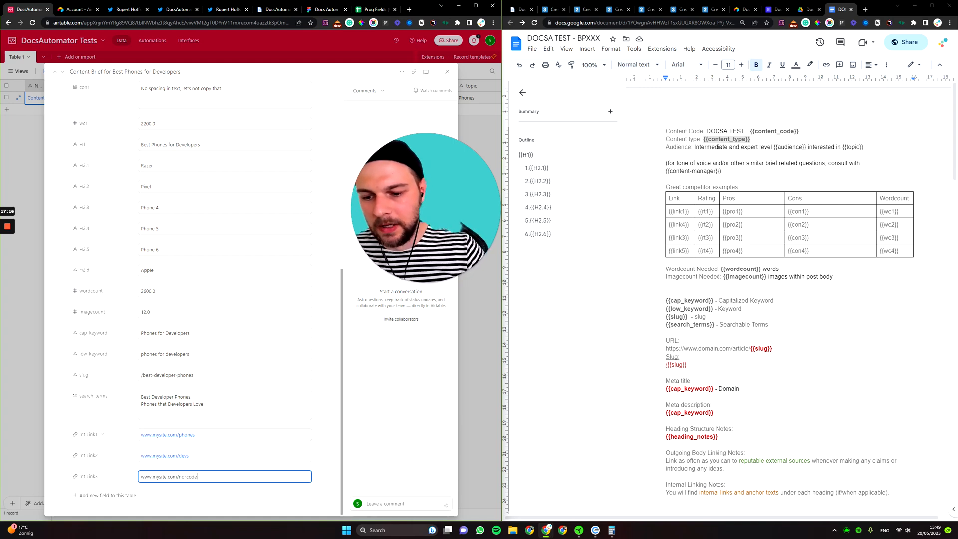
click(251, 505)
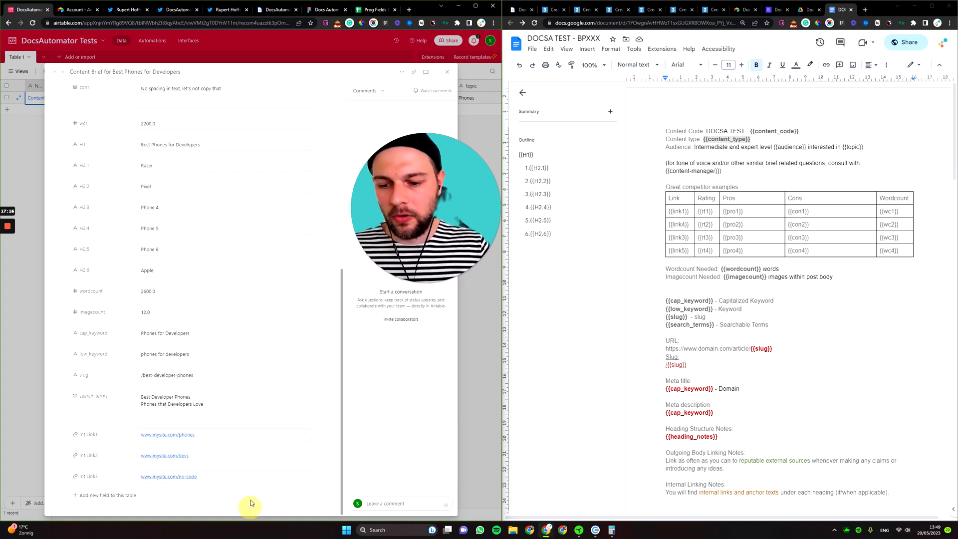
scroll(251, 506, up, 7)
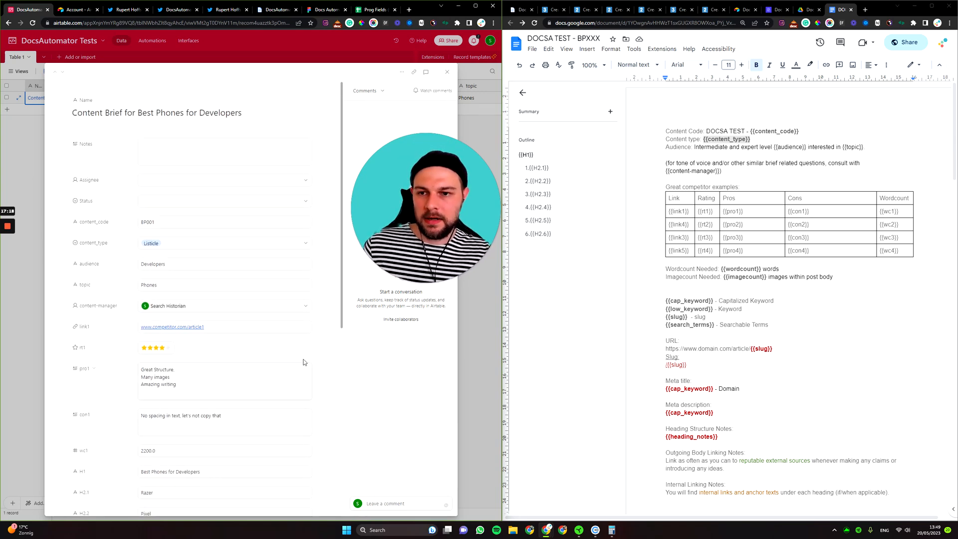
scroll(315, 359, down, 7)
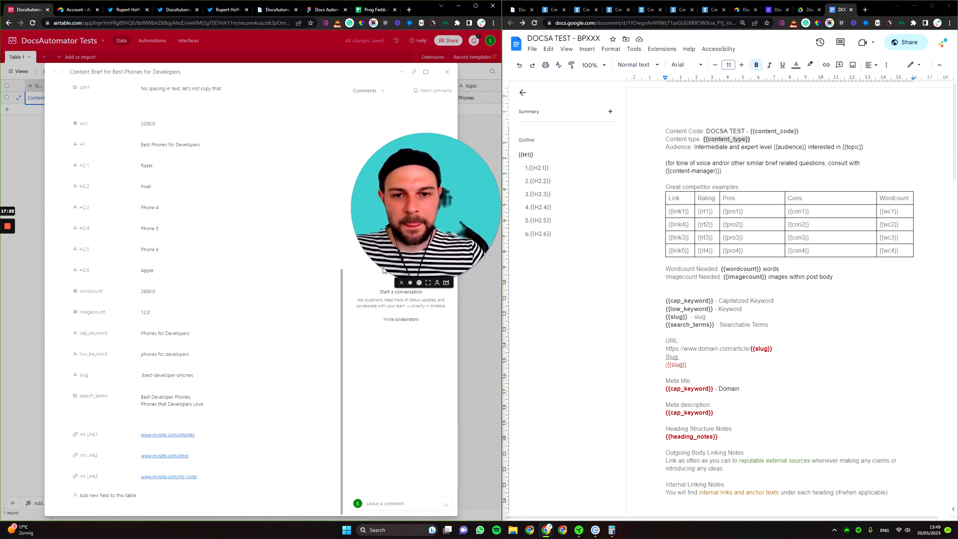
Close the expanded record and run the Scripting extension on 'Content Brief for Best Phones for Developers'.
key(Escape)
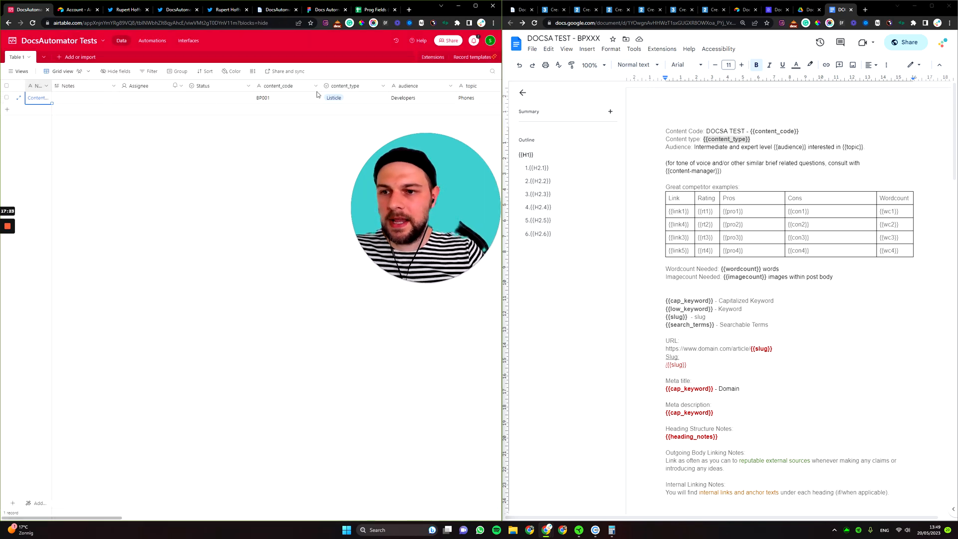
click(433, 58)
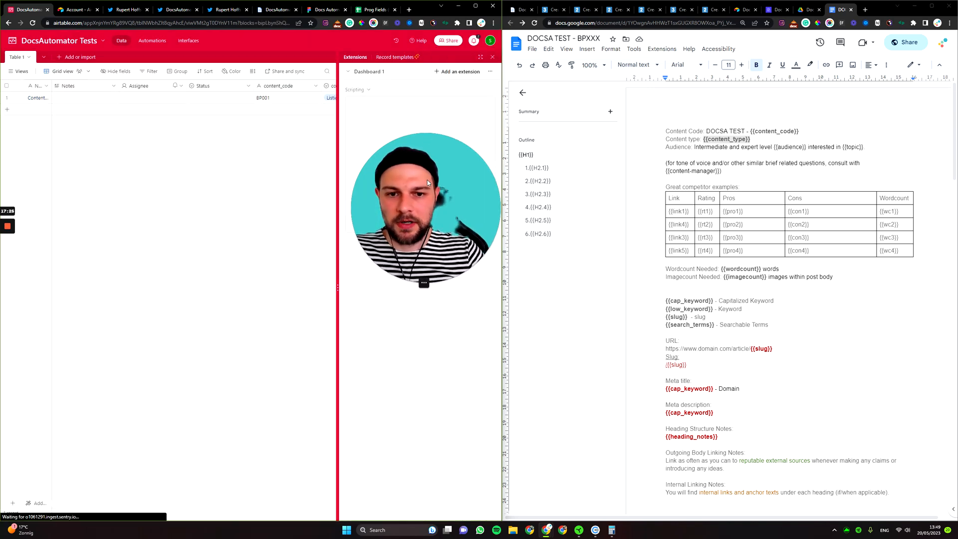
drag(427, 180, 204, 193)
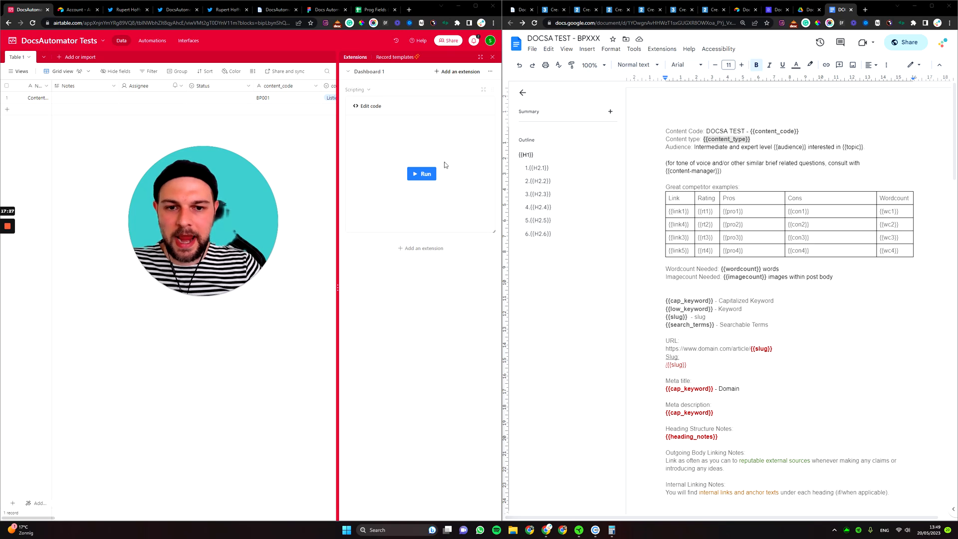
click(422, 174)
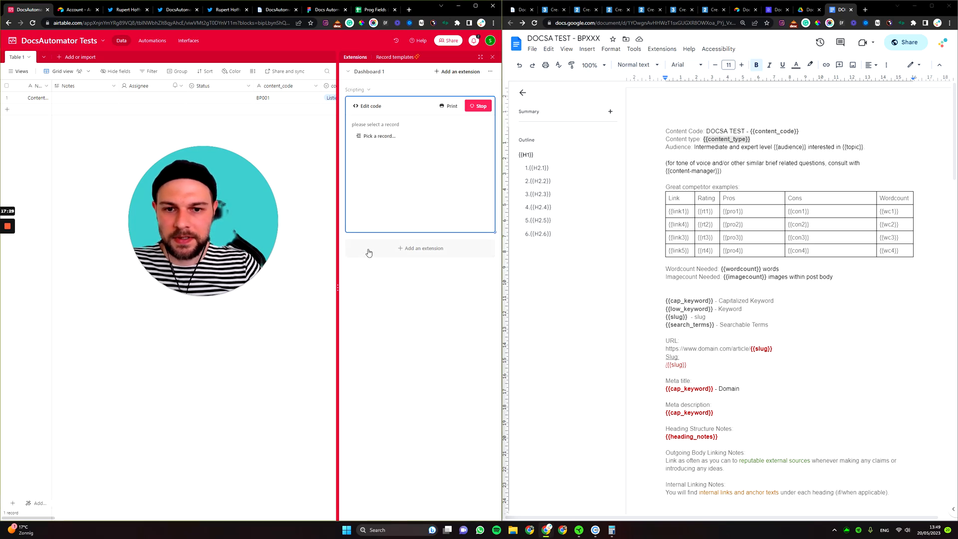
click(389, 137)
drag(237, 215, 290, 326)
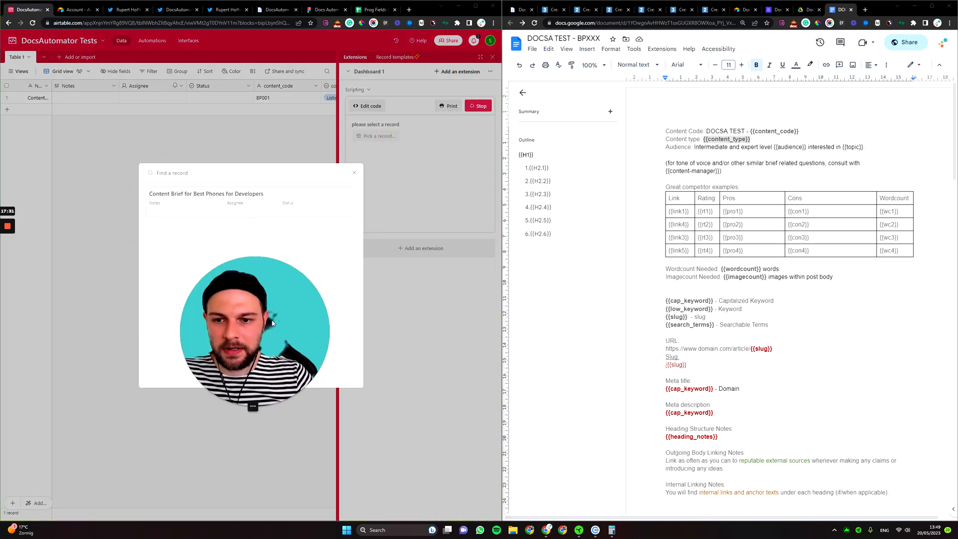
click(233, 201)
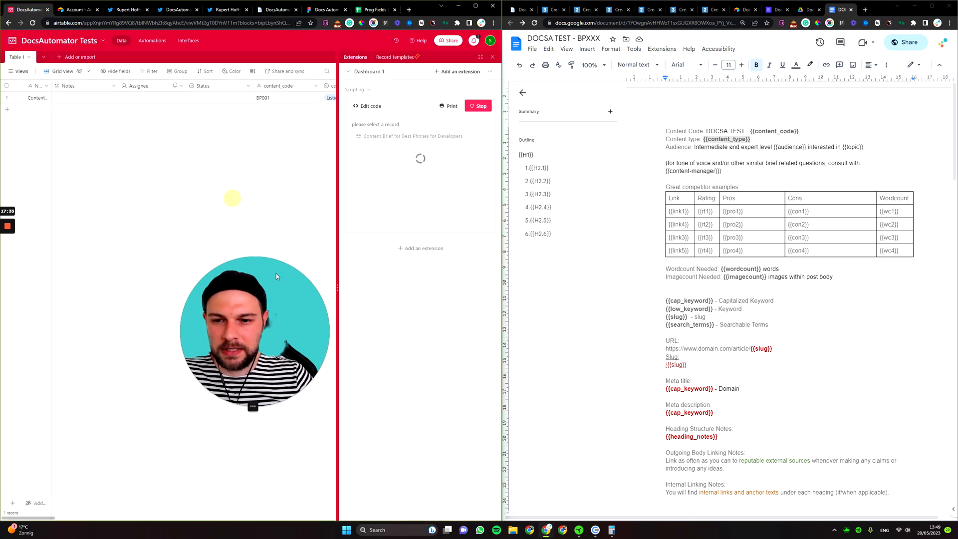
drag(288, 289, 301, 180)
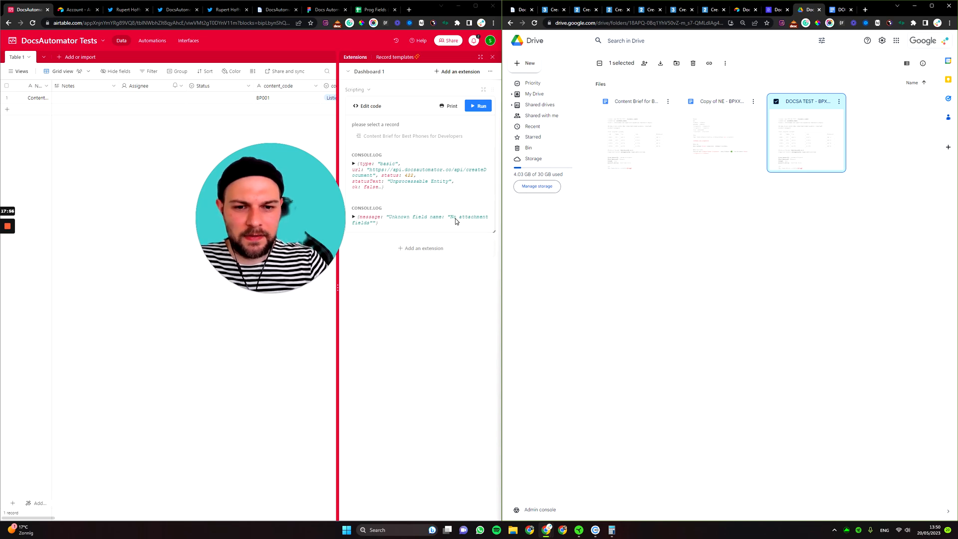
Open the newly generated Content Brief document from Drive.
scroll(311, 226, right, 8)
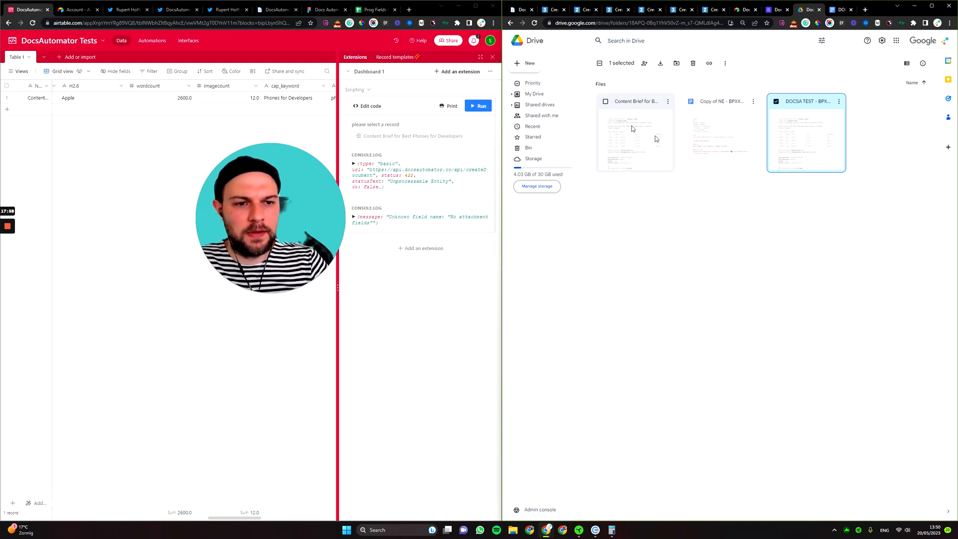
double_click(651, 145)
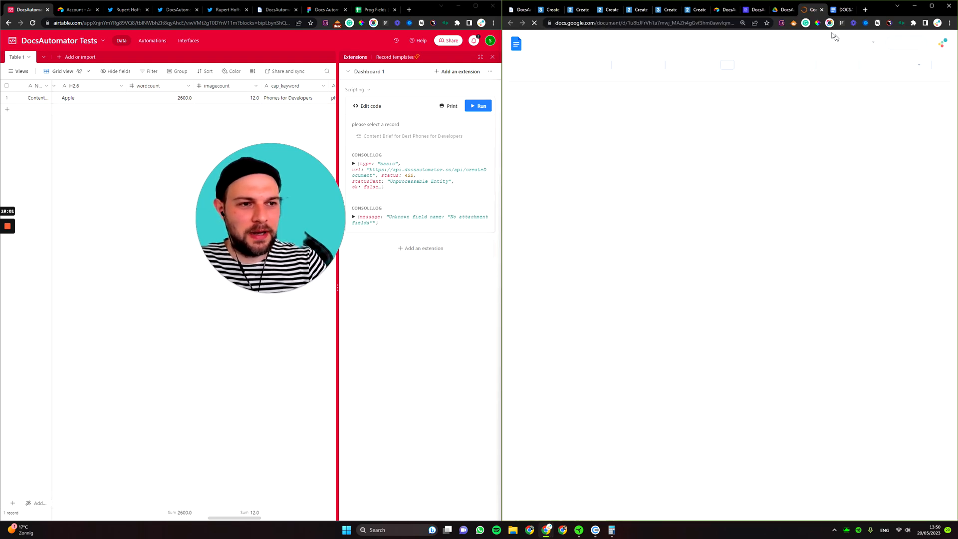
click(844, 10)
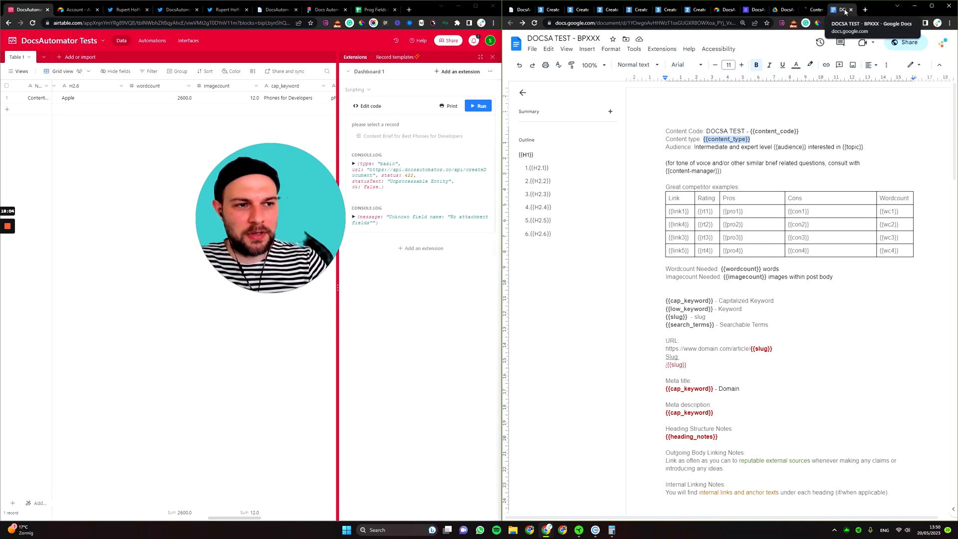
click(815, 11)
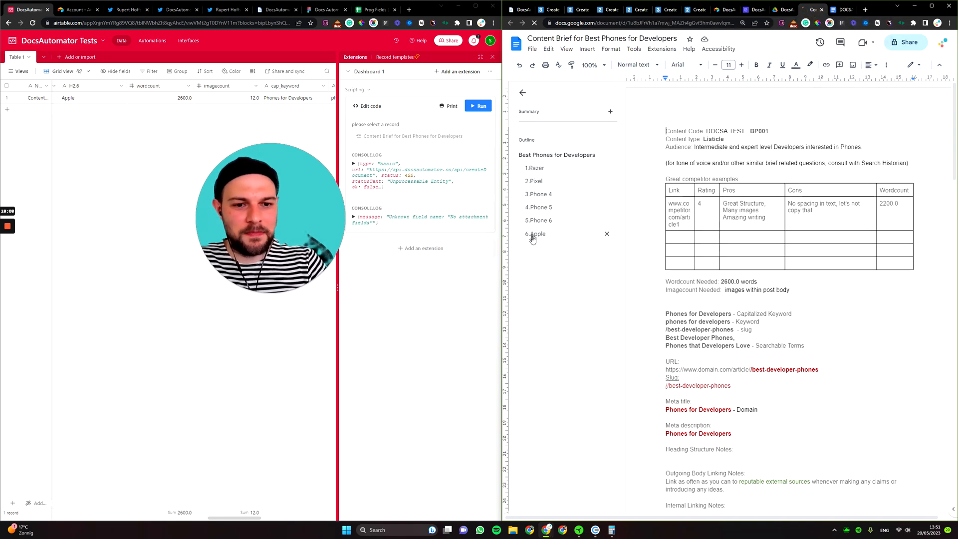
scroll(788, 300, down, 4)
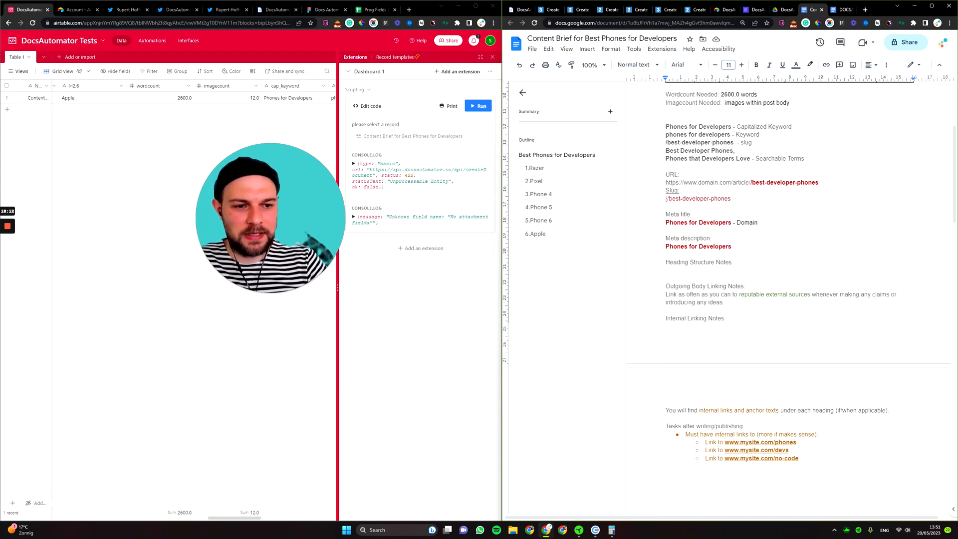
Remove the duplicate slash and put /best-developer-phones on its own line under Slug.
click(669, 200)
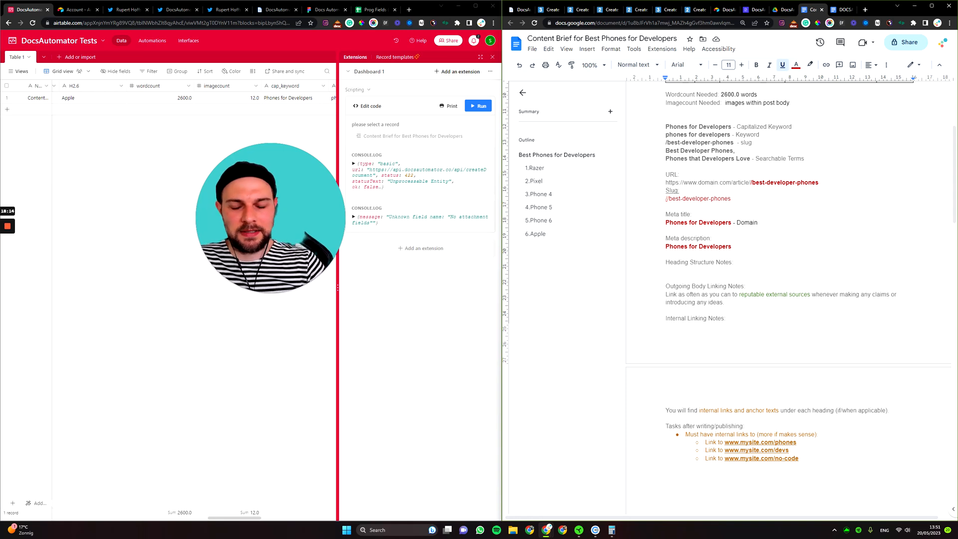
click(751, 183)
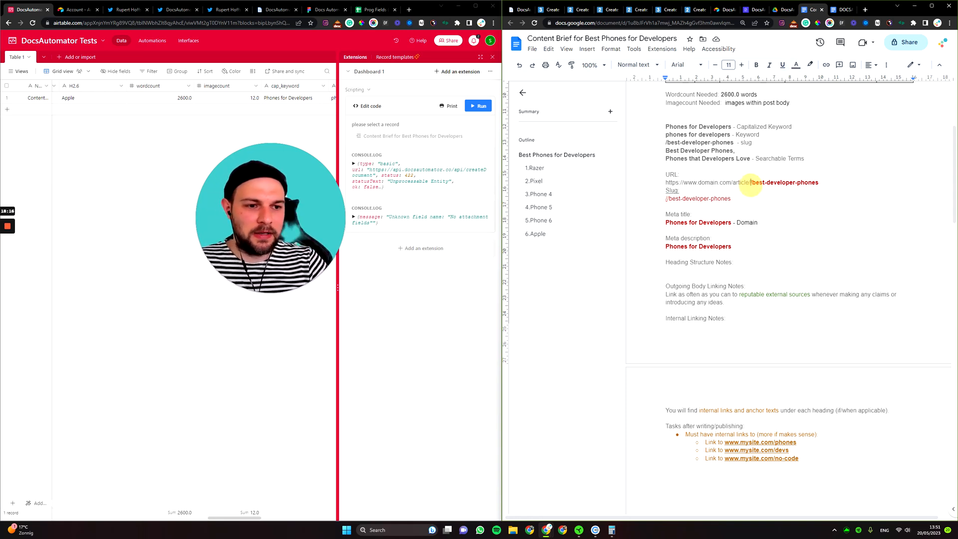
key(BackSpace)
key(BackSpace)
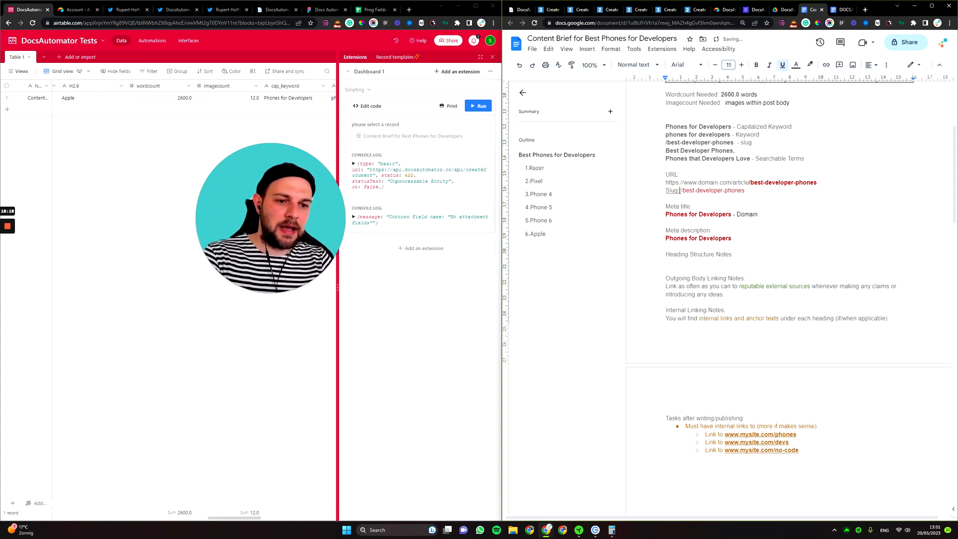
key(Return)
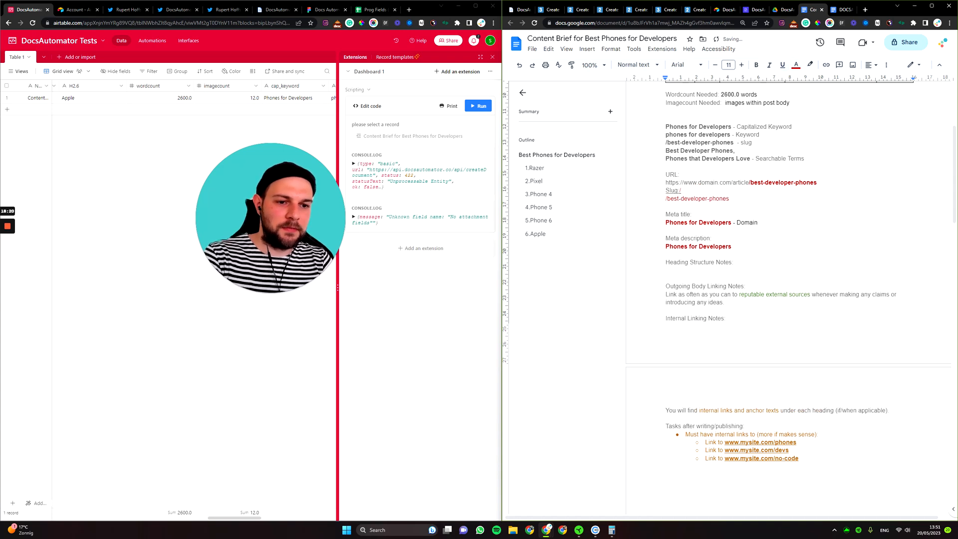
text(/)
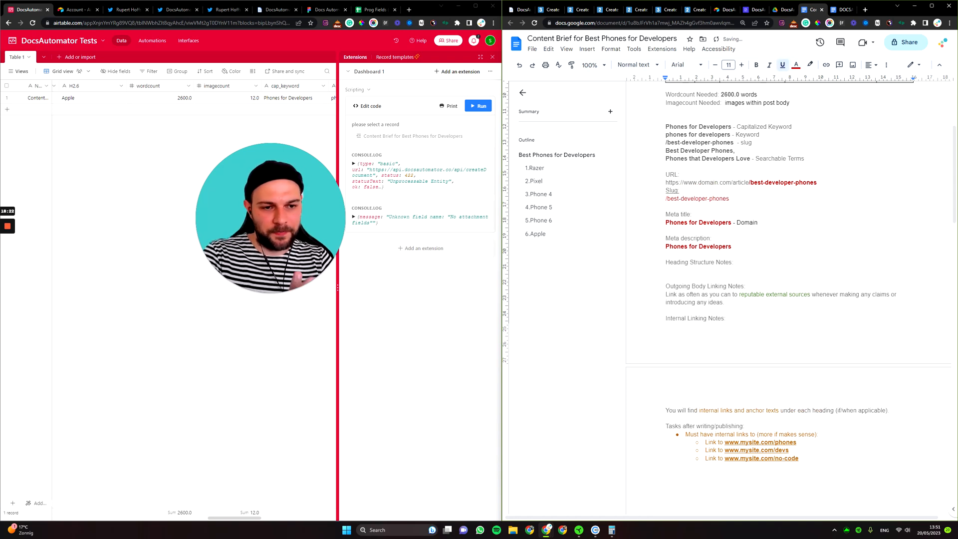
scroll(709, 186, down, 3)
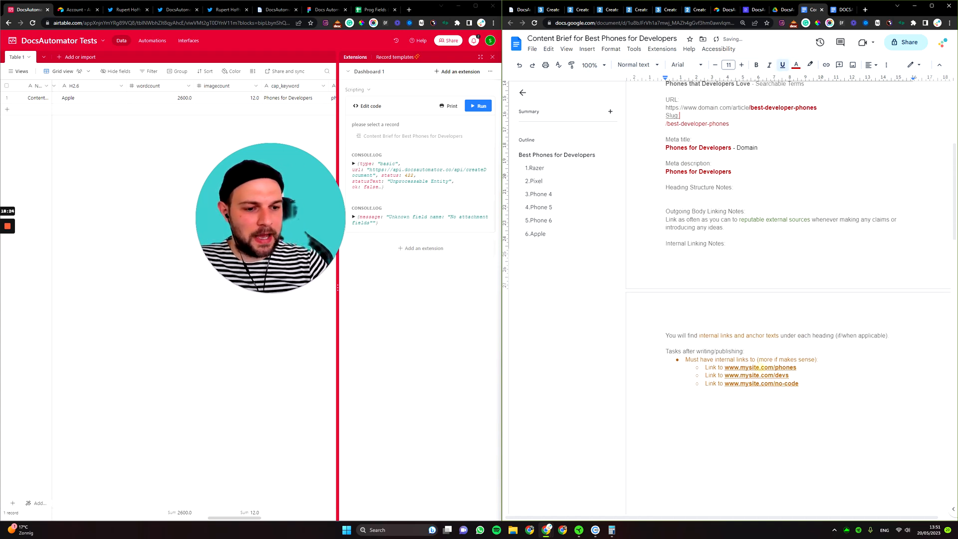
scroll(789, 300, down, 3)
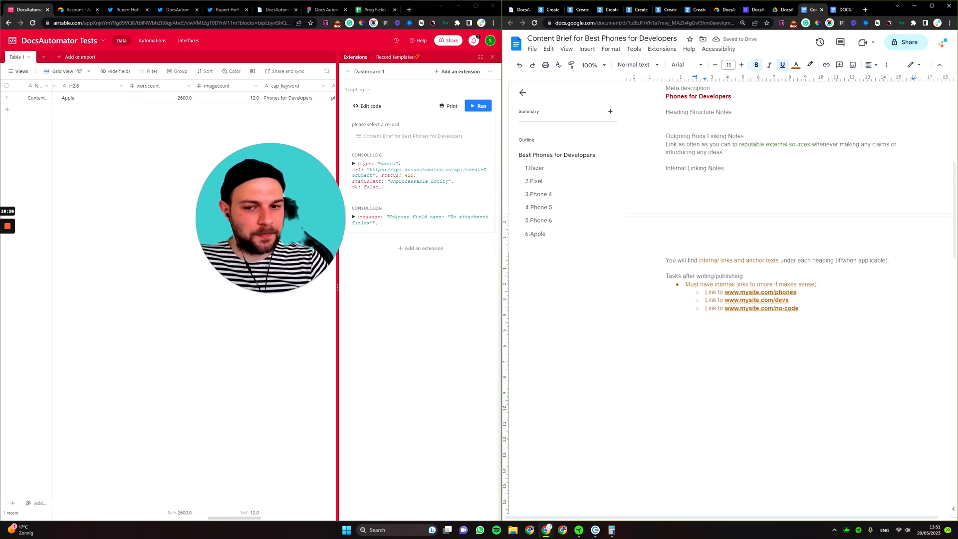
scroll(762, 376, up, 3)
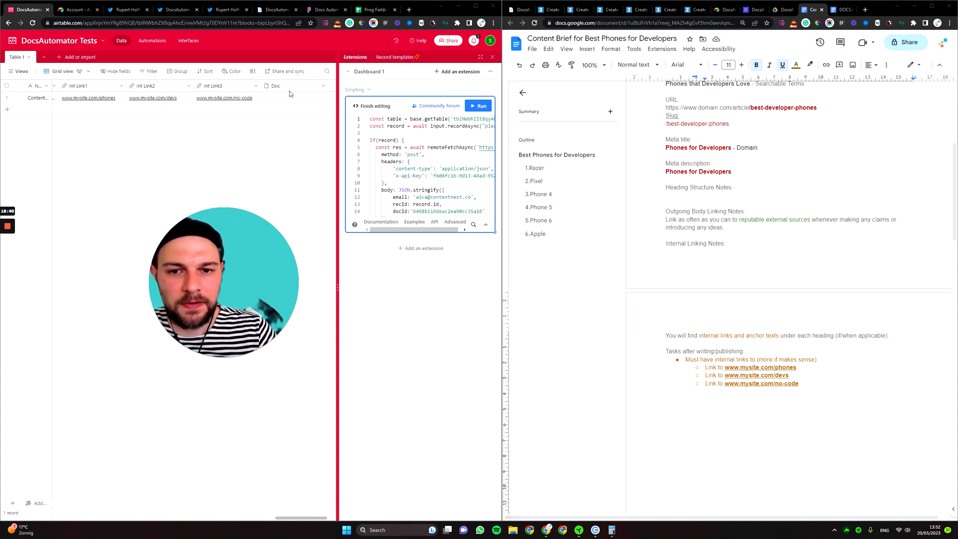
Rerun the script on the Content Brief record and check the resulting 422 error.
click(480, 106)
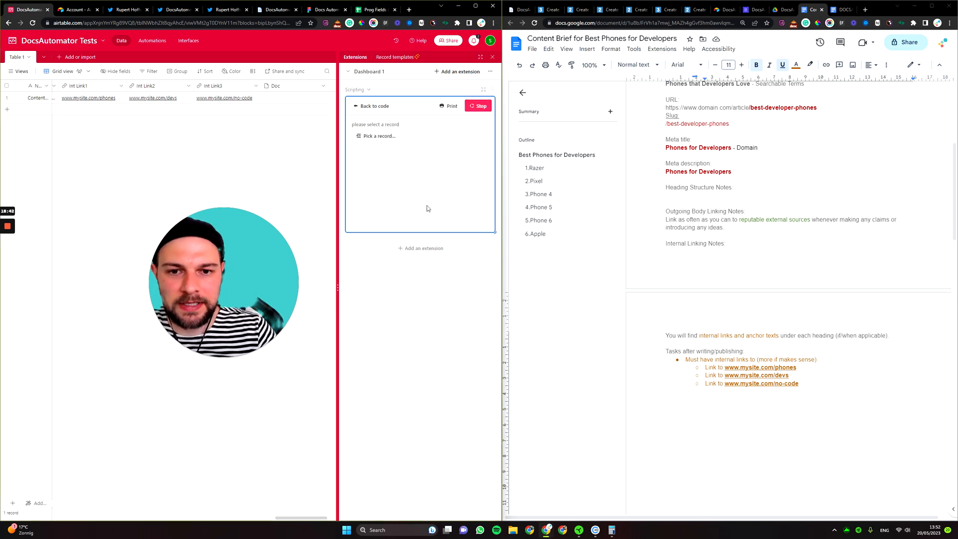
click(379, 136)
click(278, 208)
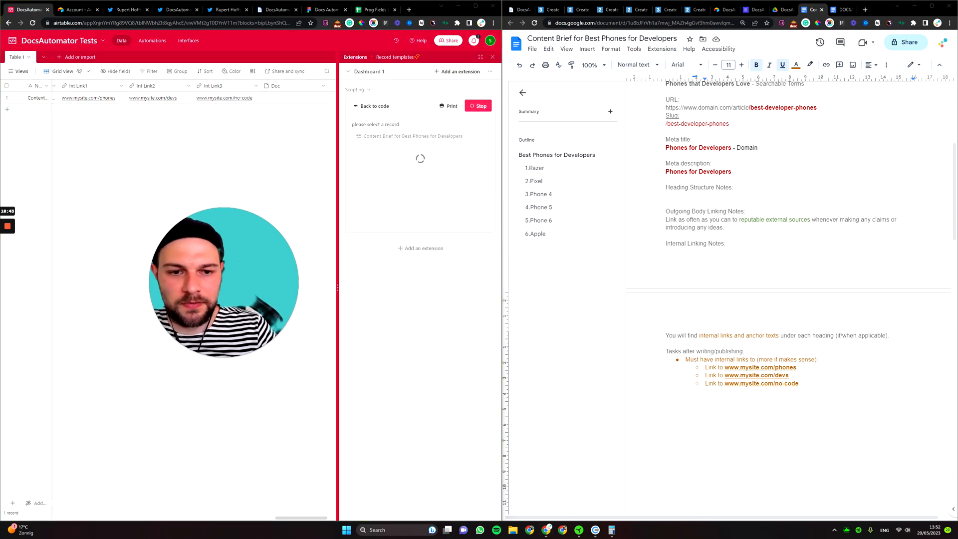
click(783, 9)
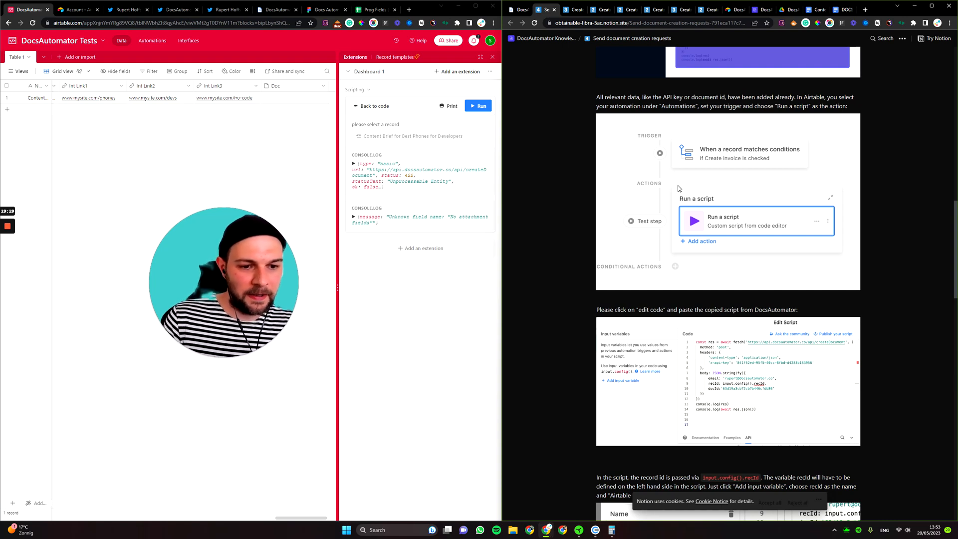
Review the guide's Scripting Extension code, then return to the Best Phones for Developers brief.
scroll(678, 188, down, 10)
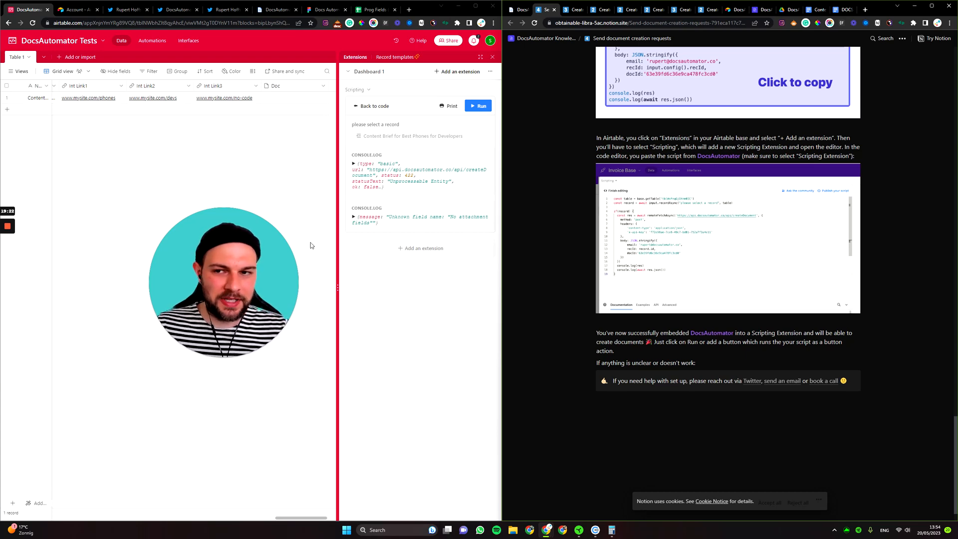
click(136, 13)
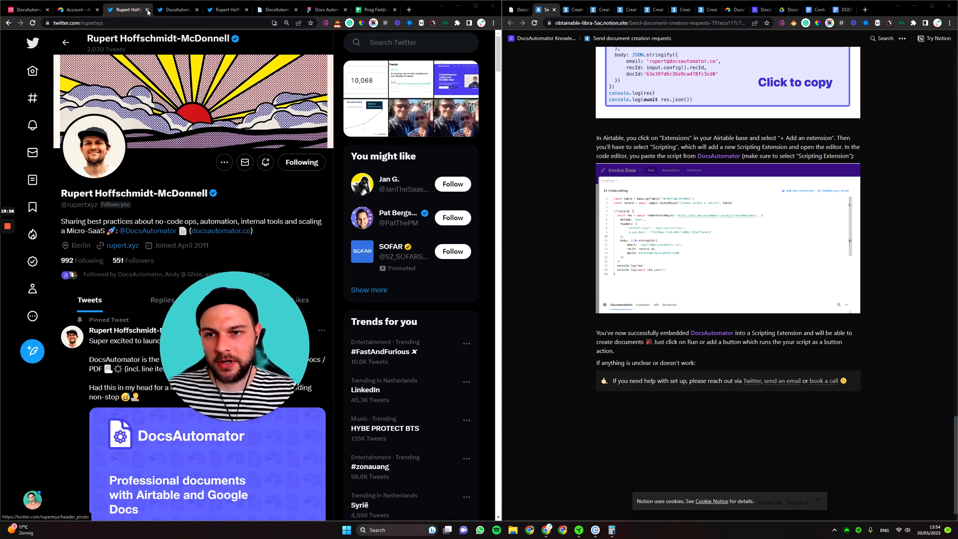
click(180, 11)
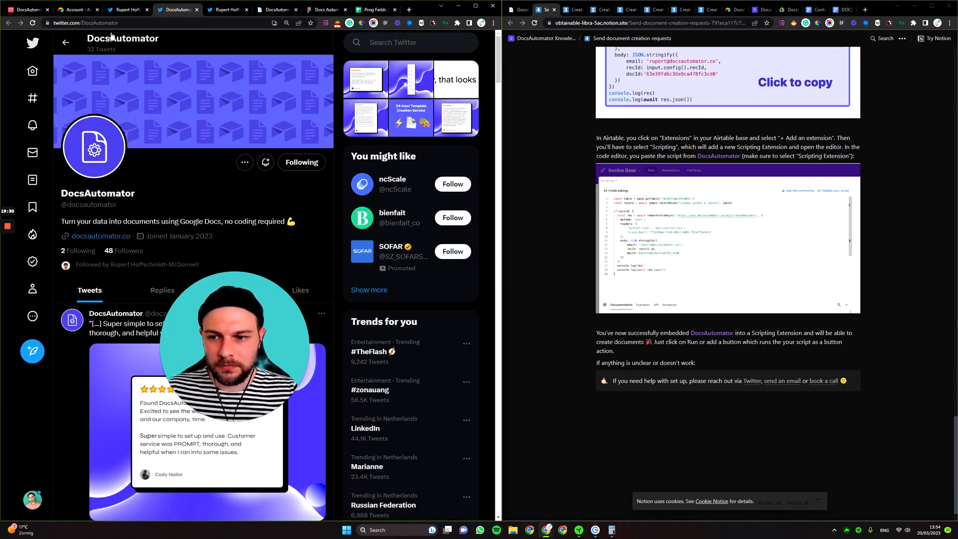
click(29, 10)
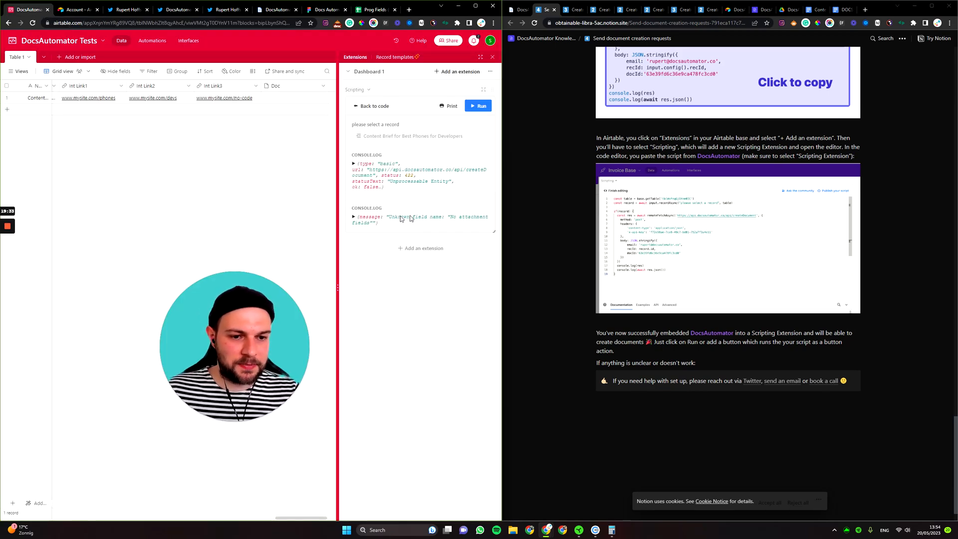
scroll(689, 300, up, 5)
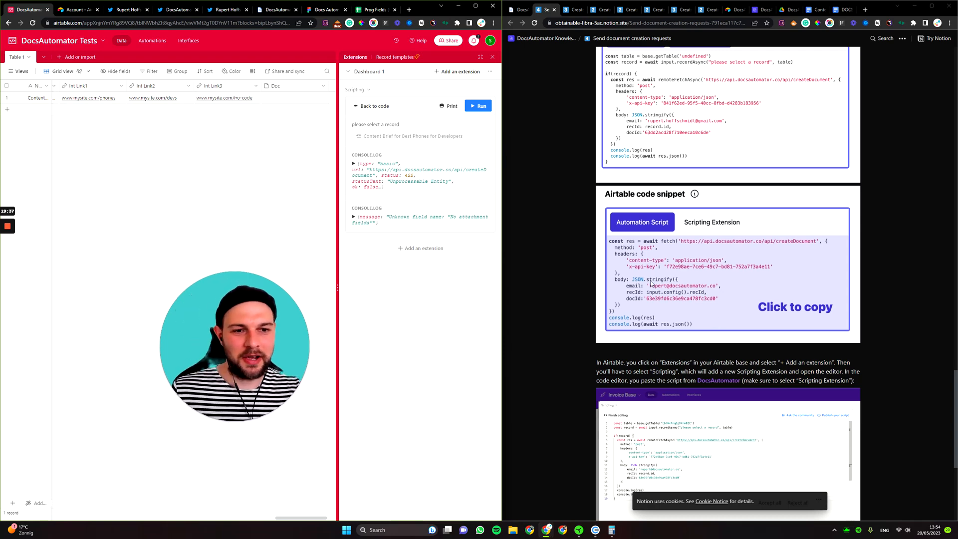
scroll(719, 323, up, 3)
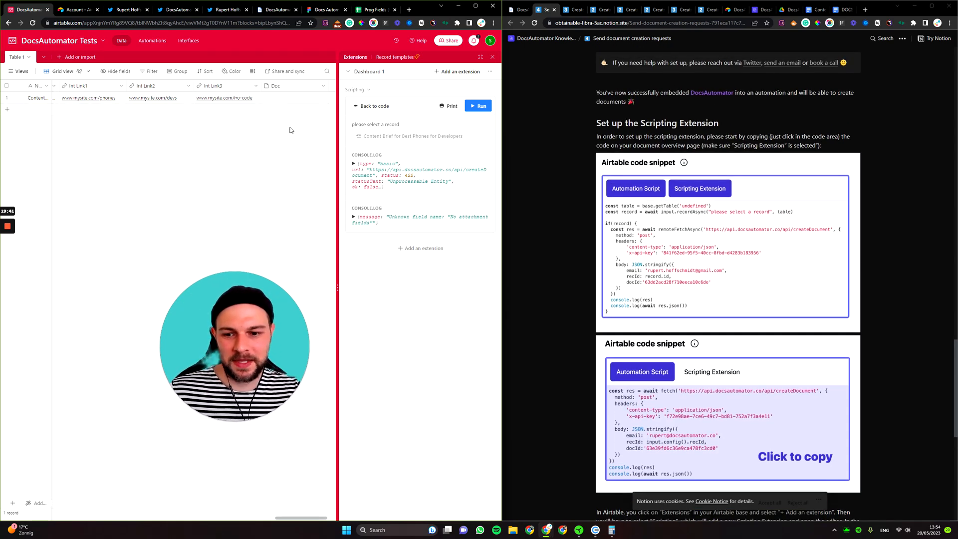
click(813, 9)
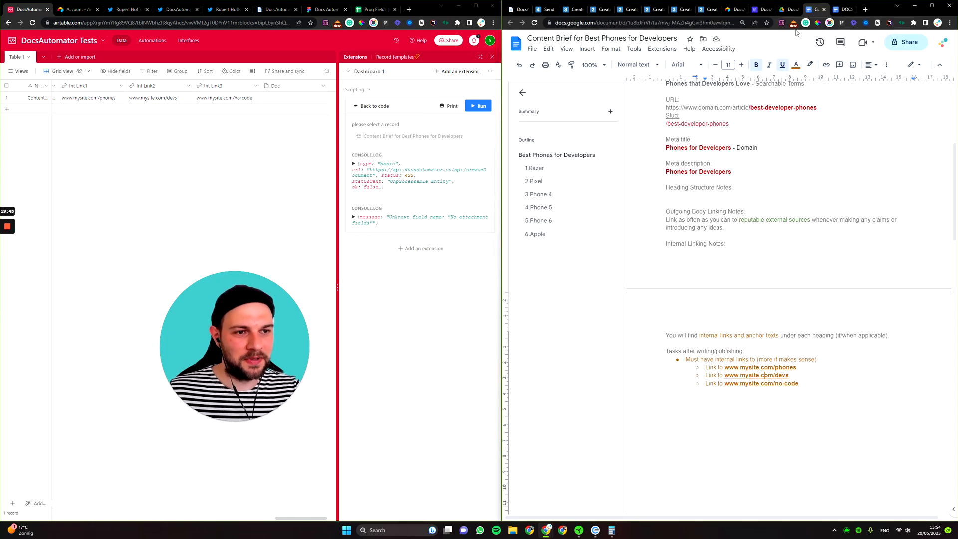
click(787, 10)
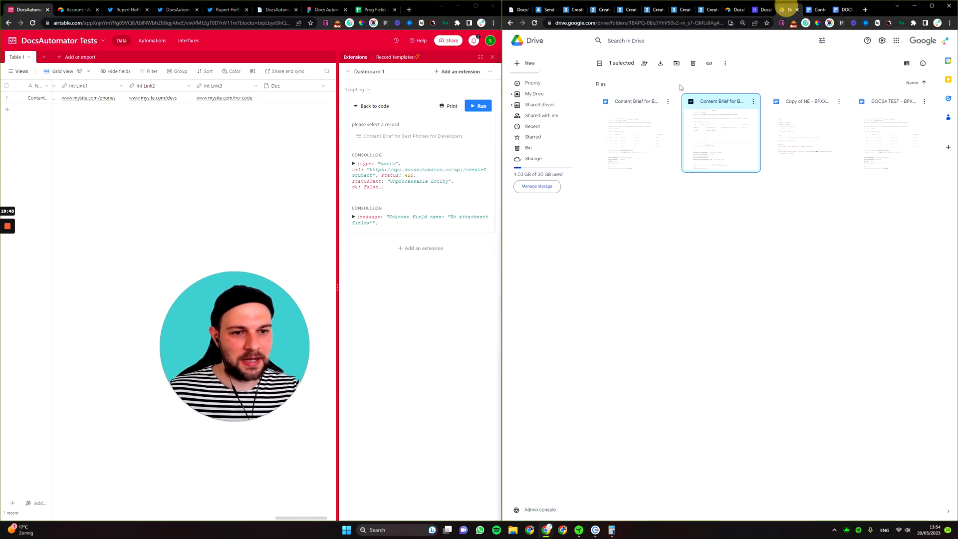
double_click(632, 130)
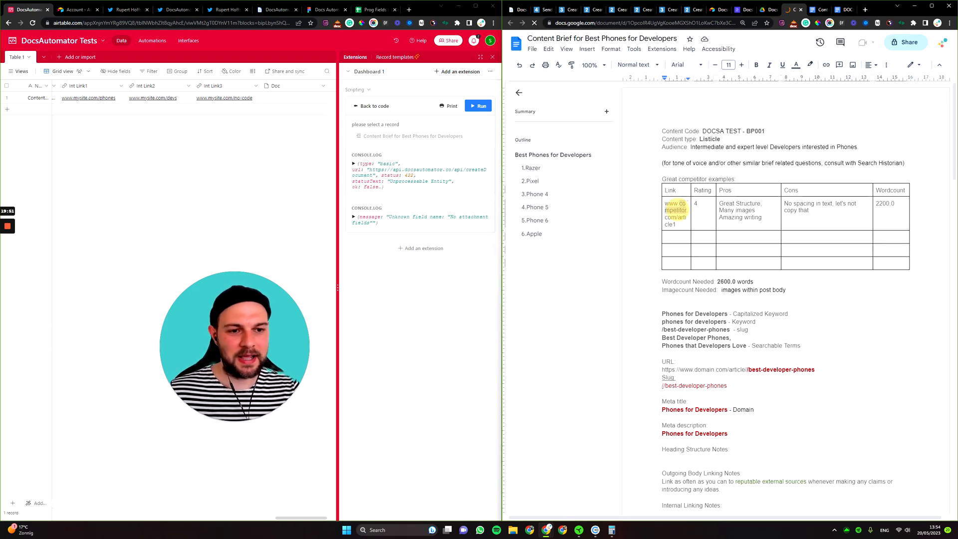
triple_click(678, 209)
click(678, 219)
drag(677, 224, 658, 203)
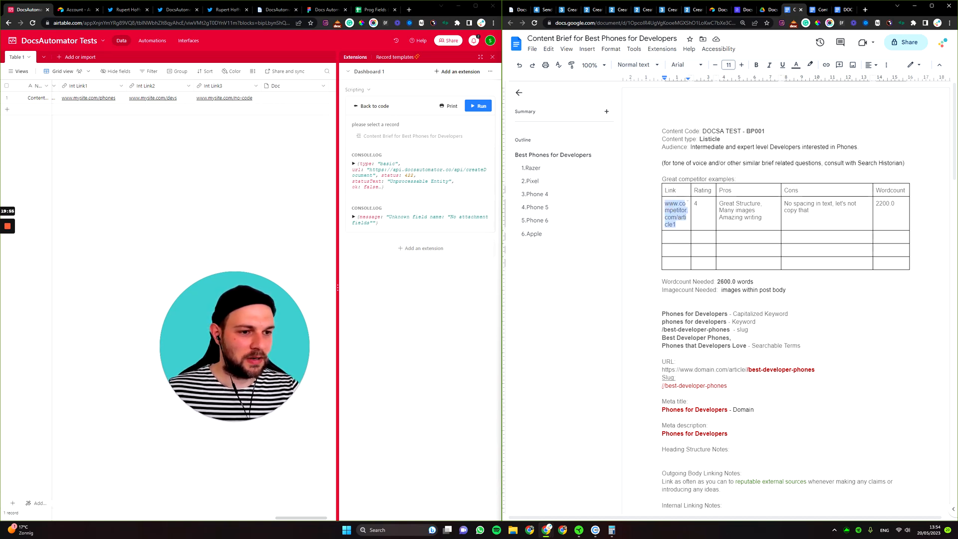
double_click(886, 204)
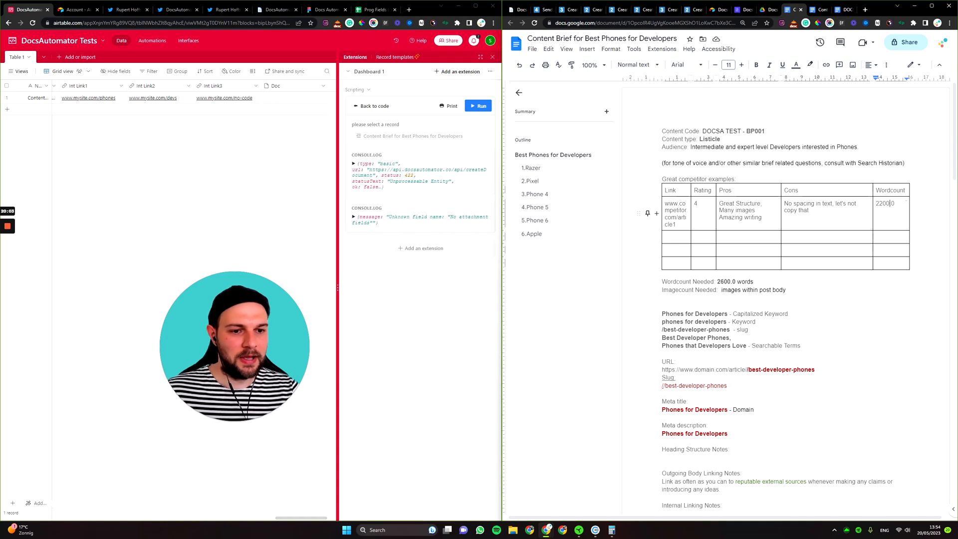
double_click(665, 210)
key(ctrl+k)
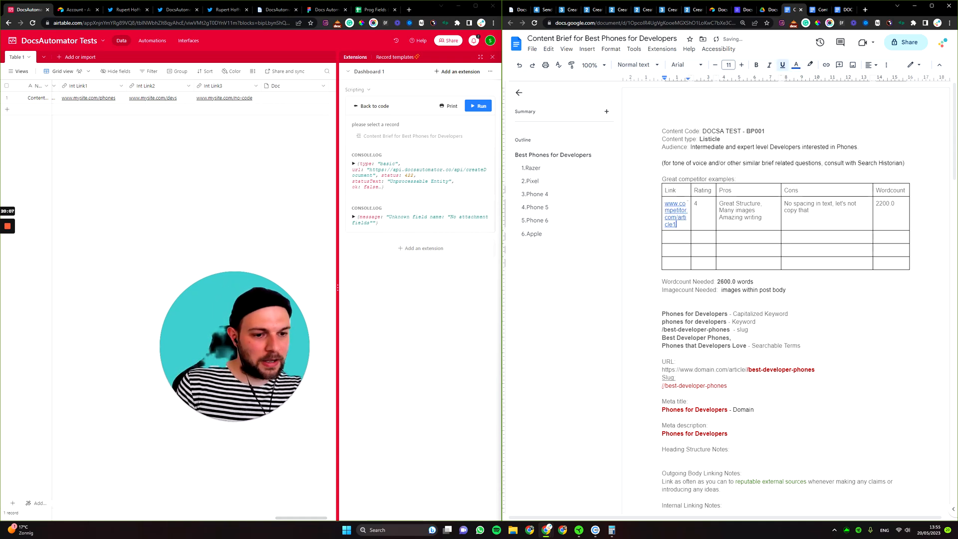
scroll(786, 299, down, 3)
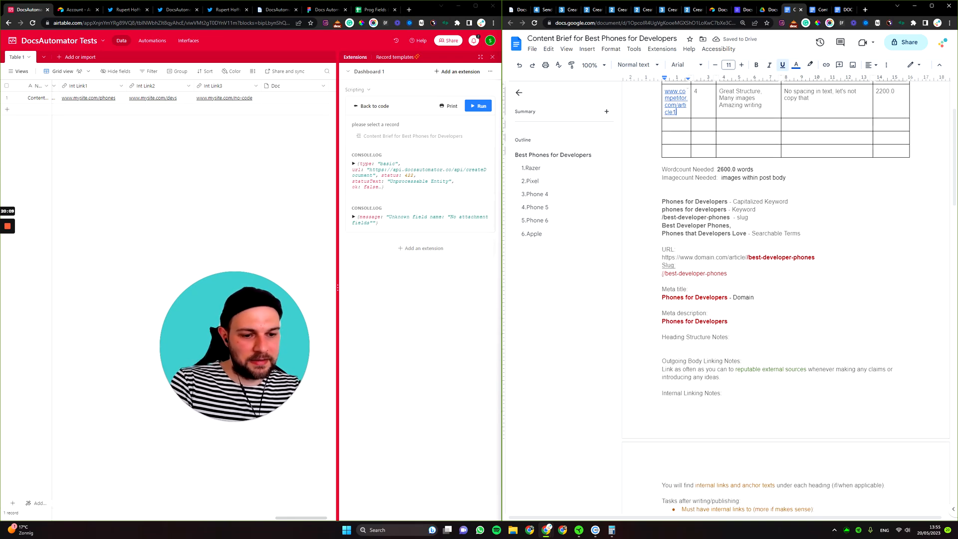
scroll(787, 300, down, 10)
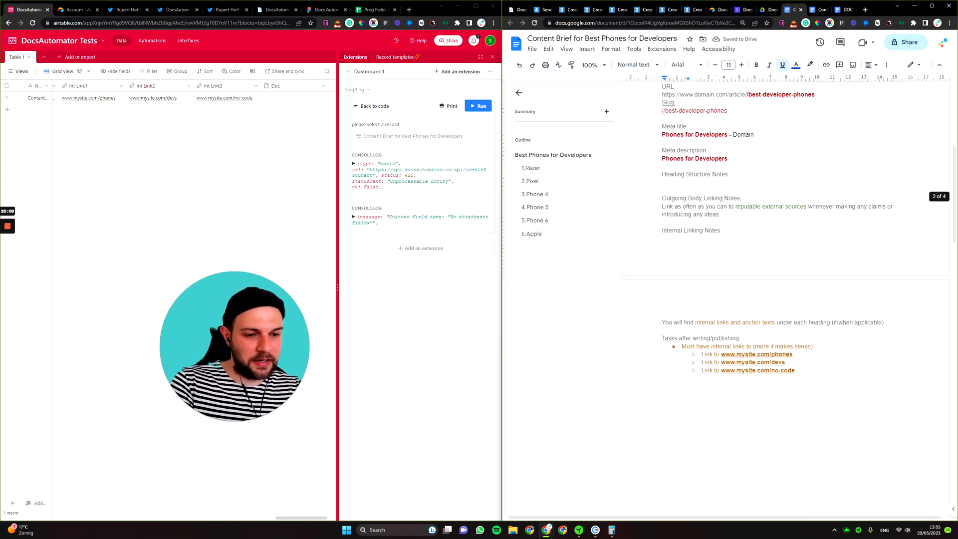
click(551, 157)
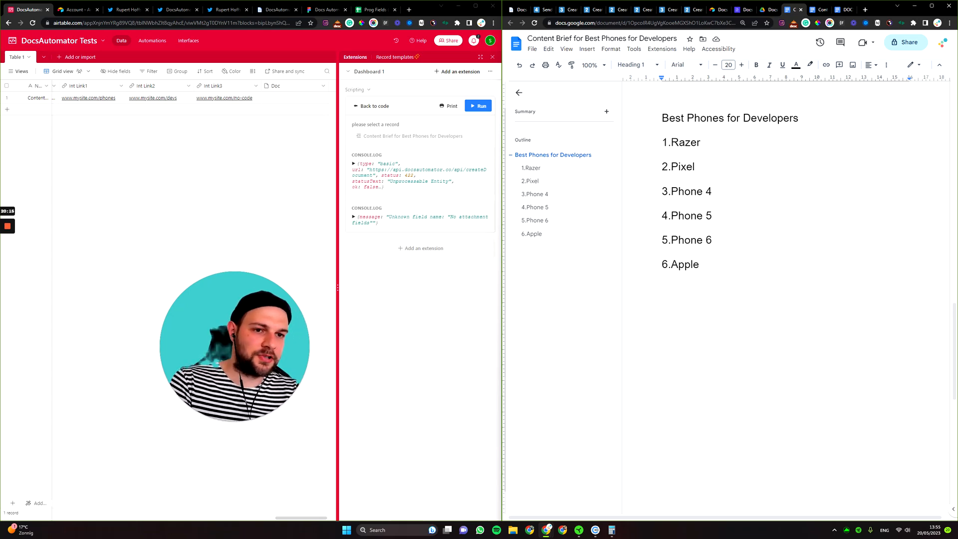
Close the Account - Airtable tab and return to the DocsAutomator base.
scroll(787, 300, up, 10)
scroll(786, 299, up, 1)
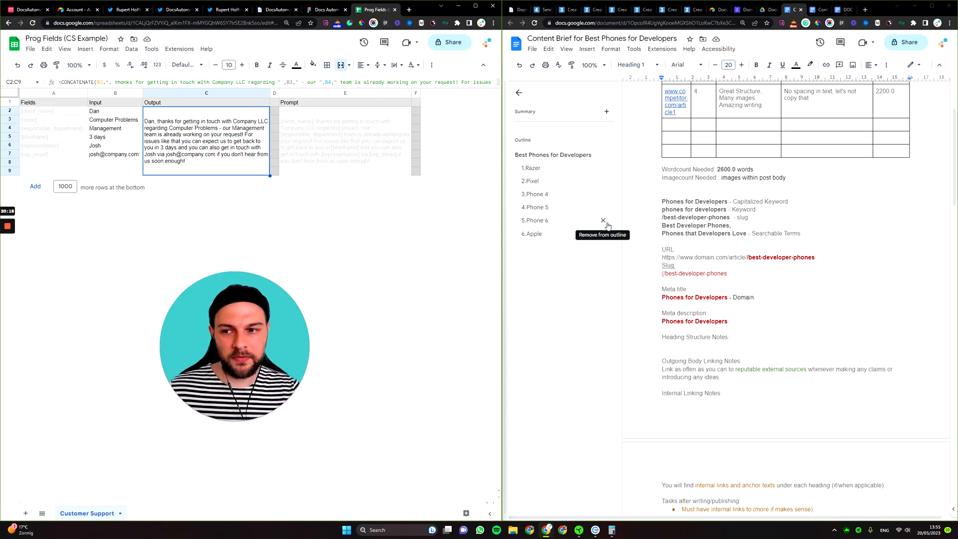
scroll(786, 300, up, 2)
scroll(786, 299, up, 1)
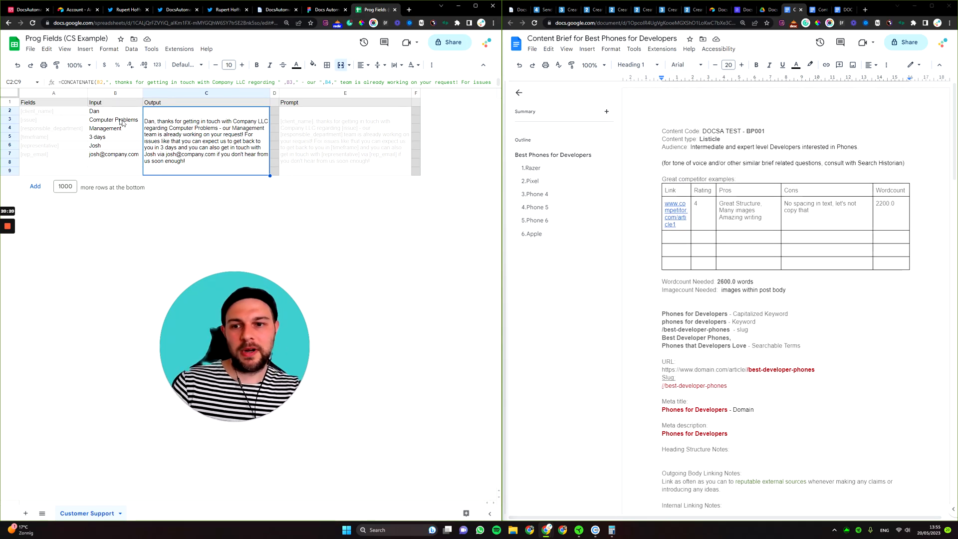
click(71, 10)
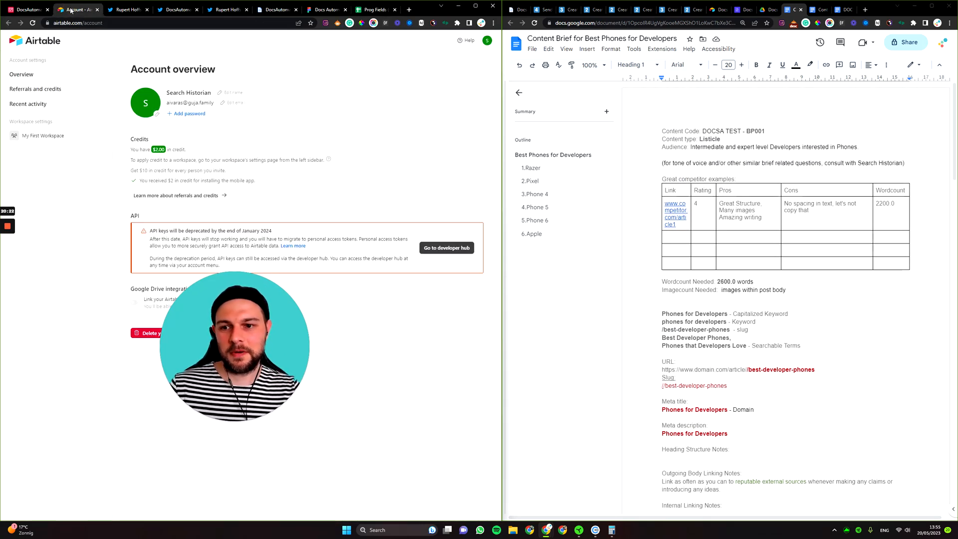
click(34, 11)
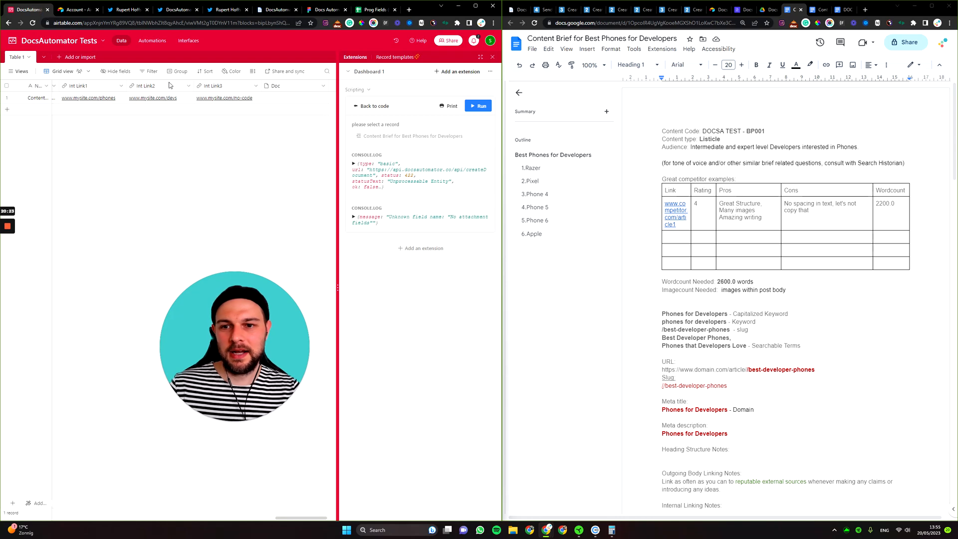
click(97, 11)
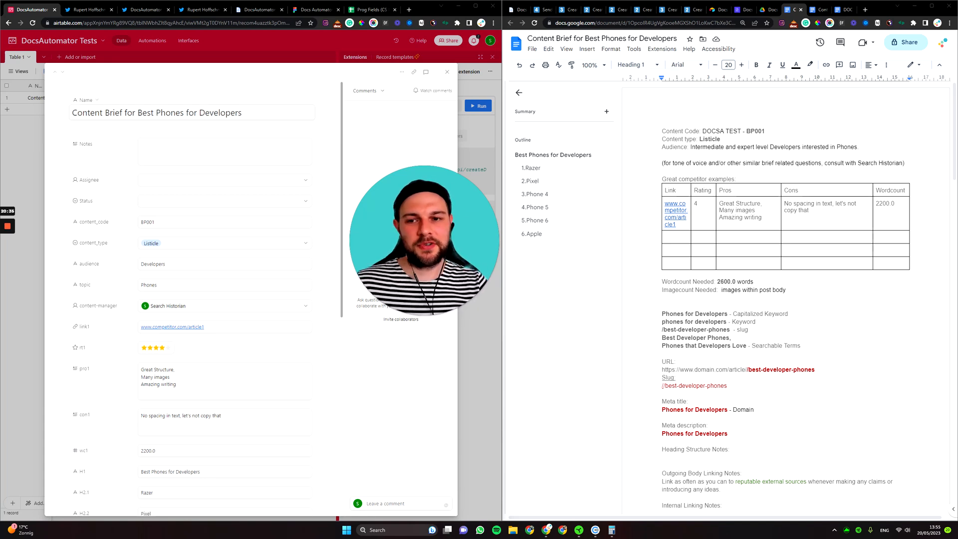
Check the 'Best Phones for Developers' record name unchanged, then scroll the Airtable record to wordcount.
click(215, 113)
double_click(215, 113)
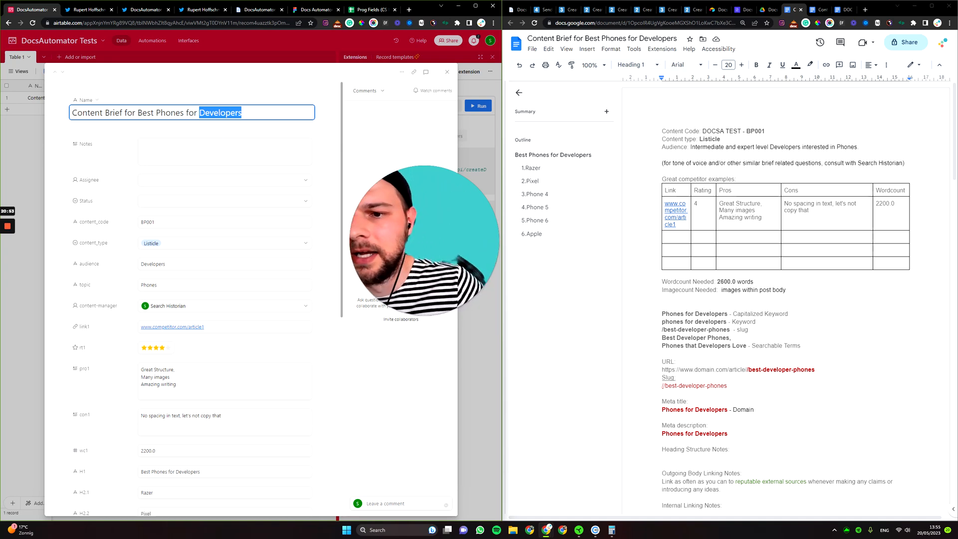
drag(138, 113, 243, 112)
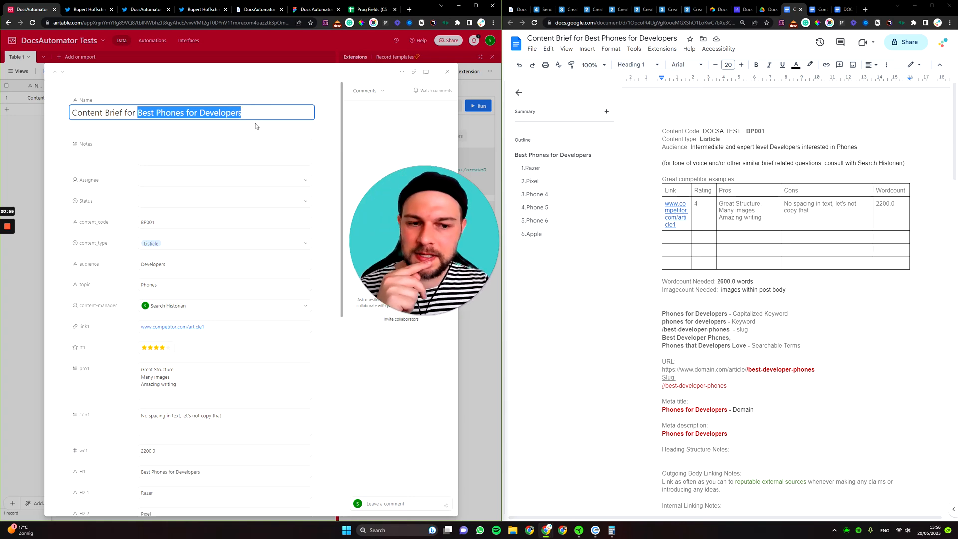
key(Tab)
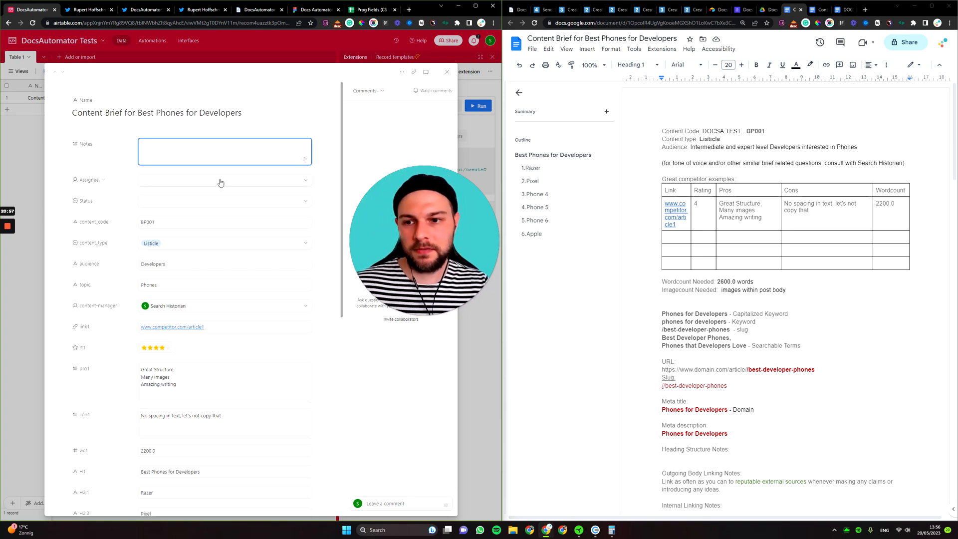
click(185, 134)
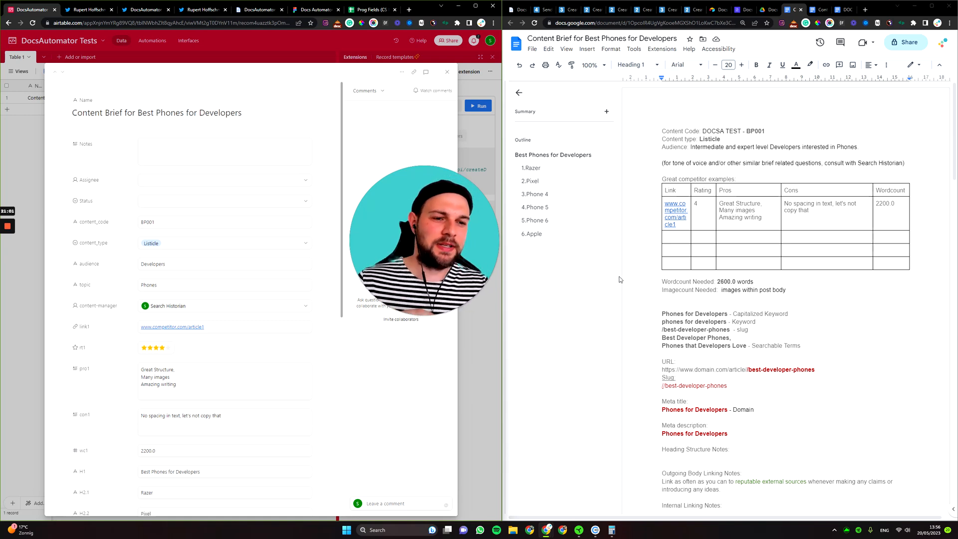
scroll(786, 300, down, 1)
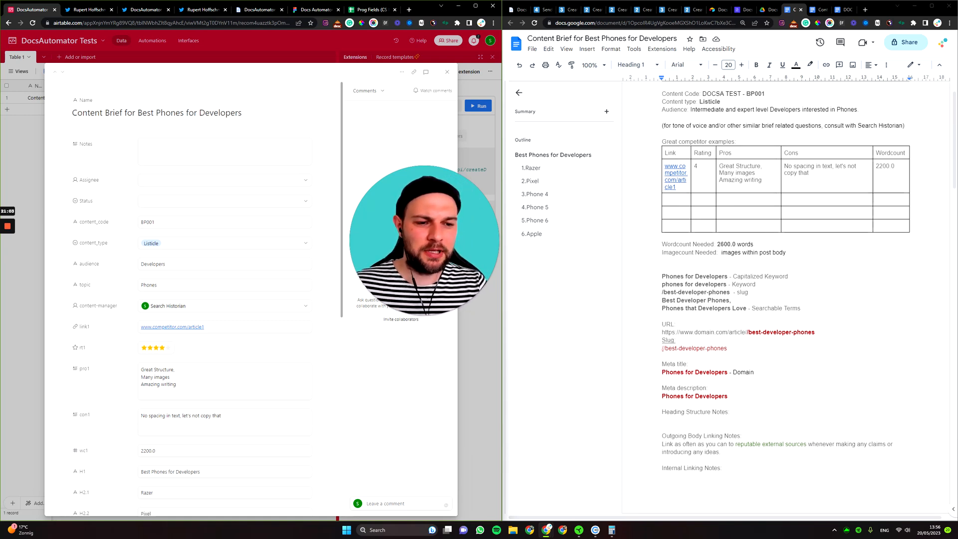
Review the generated content brief and place the cursor after the word count.
click(720, 253)
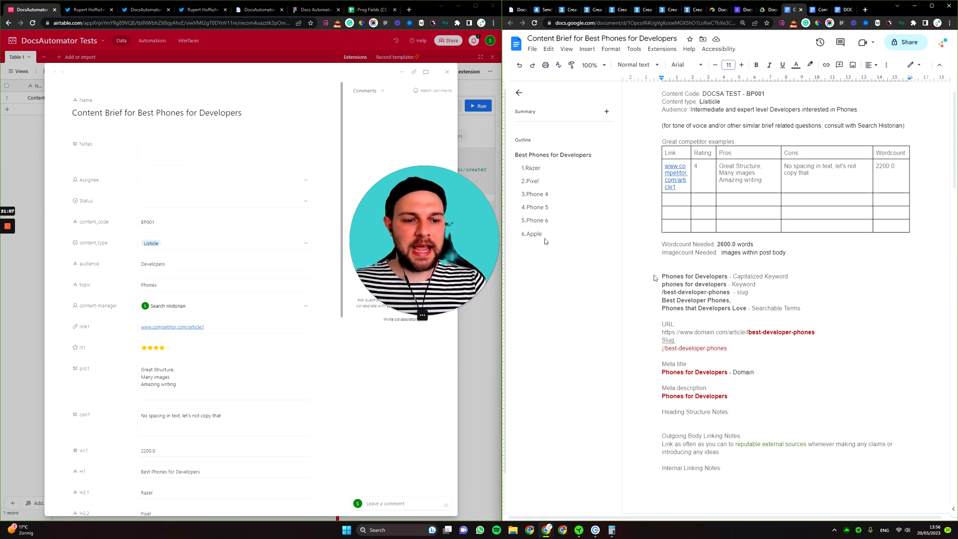
scroll(656, 279, down, 5)
scroll(655, 278, up, 6)
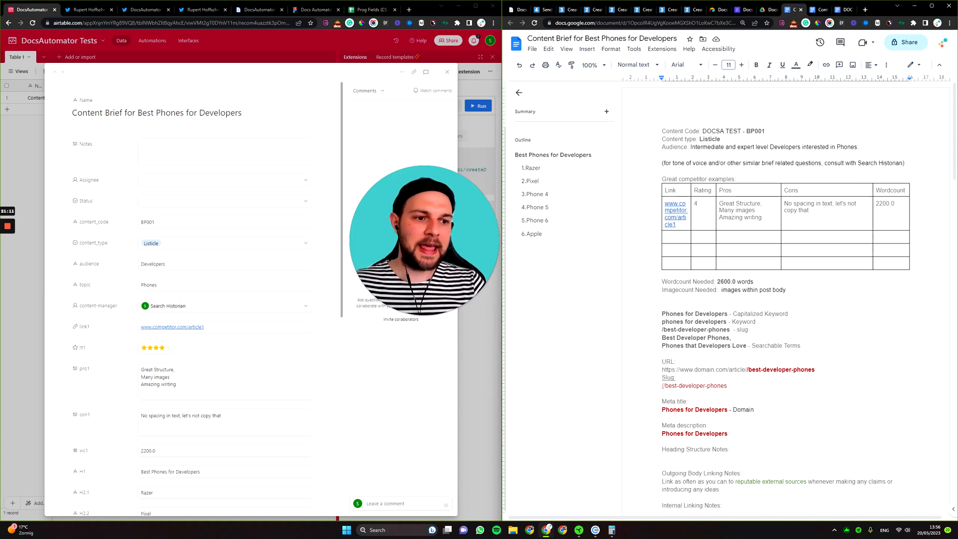
scroll(187, 255, down, 3)
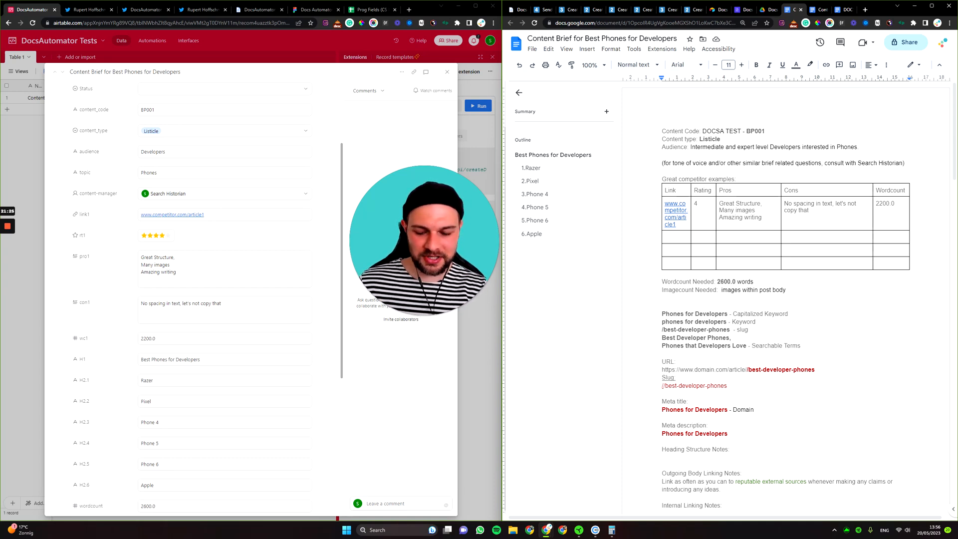
key(ctrl+shift+v)
click(752, 281)
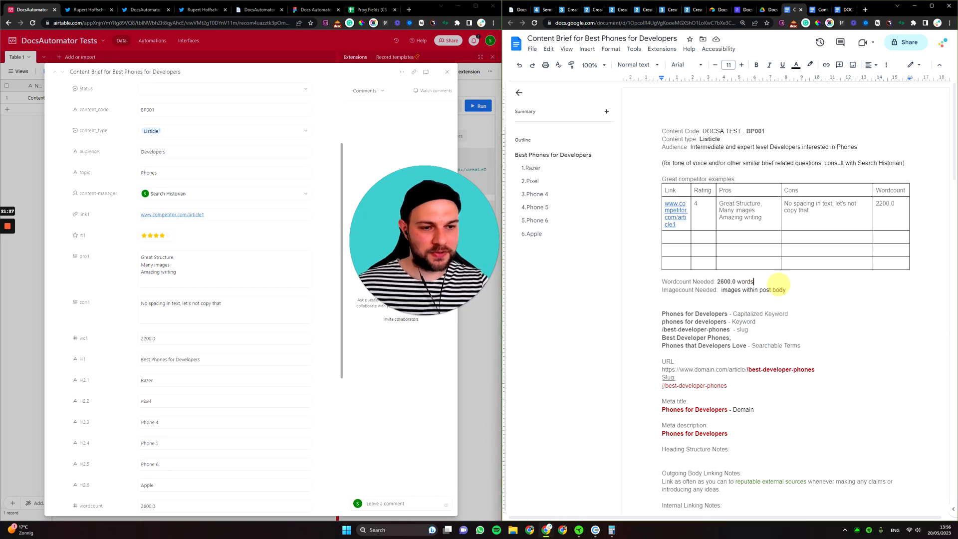
Open the full Find and replace panel, move it aside, and go to the DOCSA TEST - BPXXX template.
key(ctrl+f)
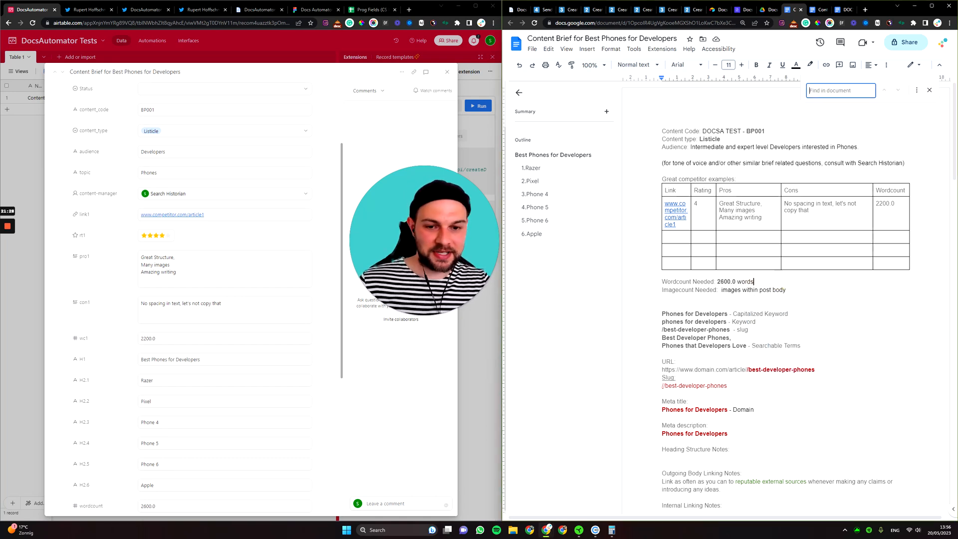
click(917, 90)
drag(741, 217, 771, 275)
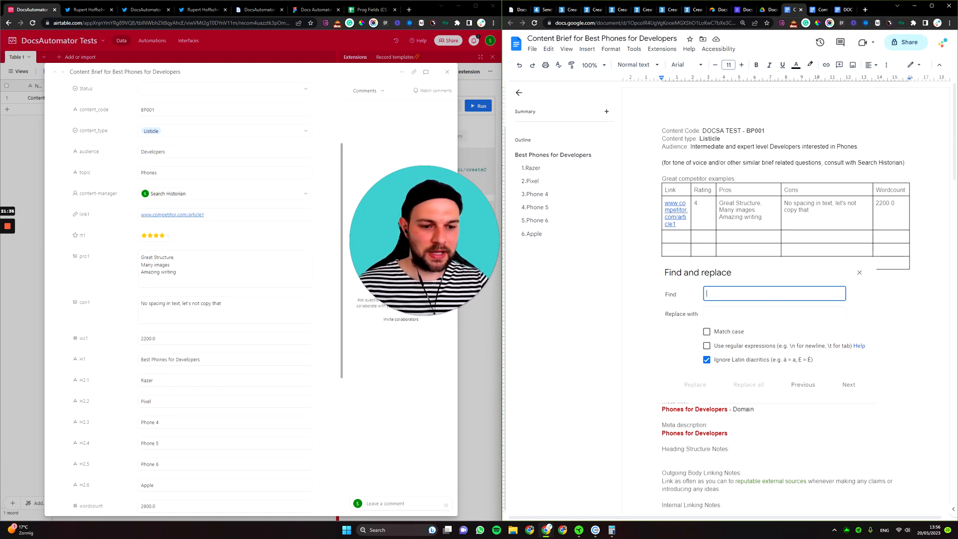
scroll(786, 225, down, 2)
click(843, 10)
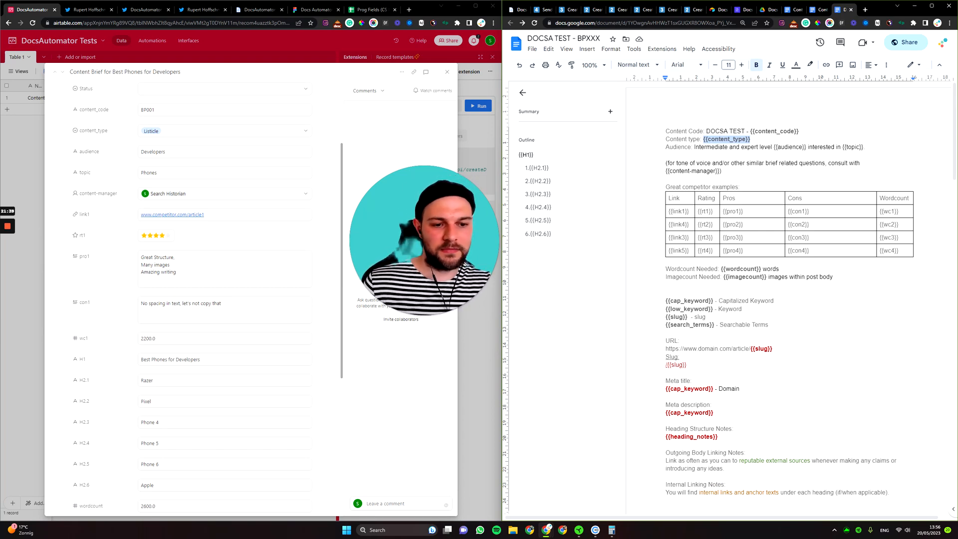
Add a new line beneath the Imagecount Needed line in the template.
click(668, 285)
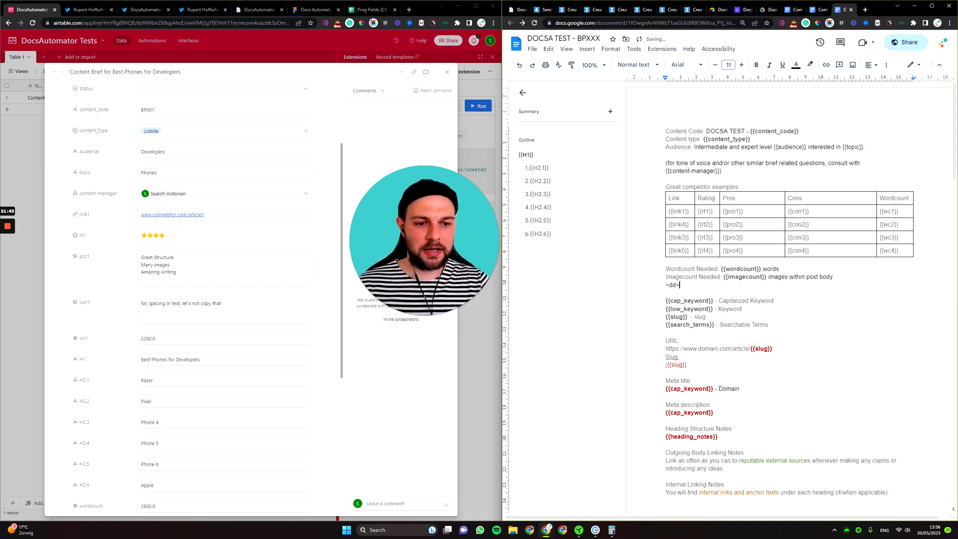
key(ctrl+shift+v)
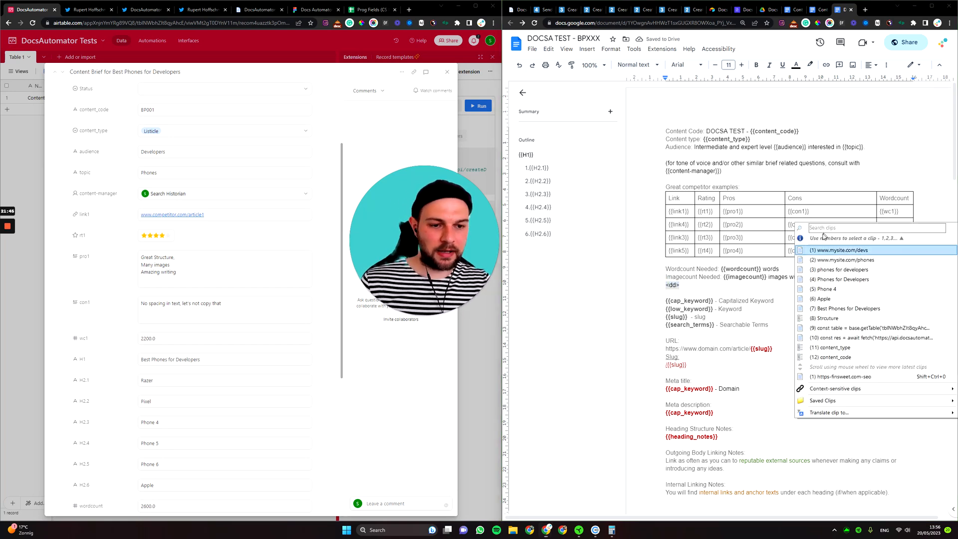
click(868, 148)
double_click(867, 148)
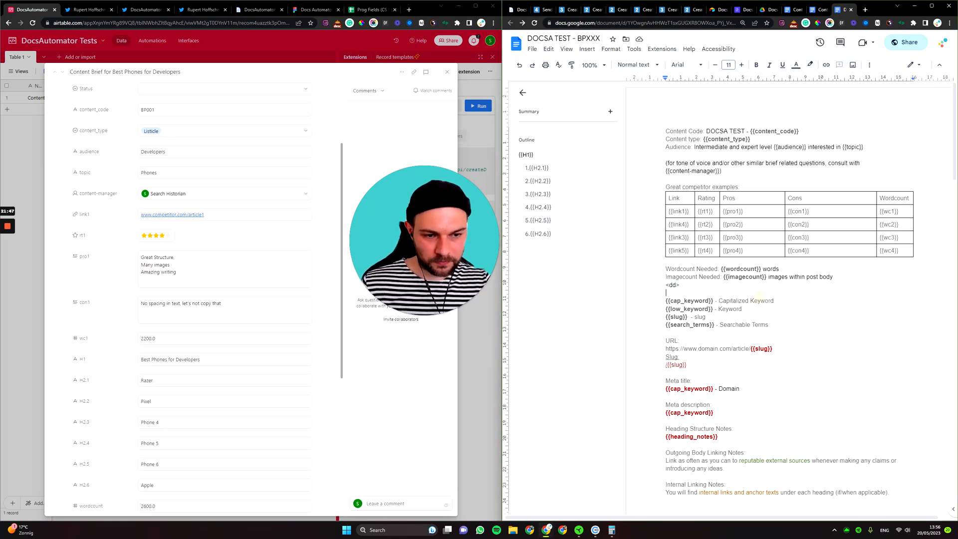
key(Return)
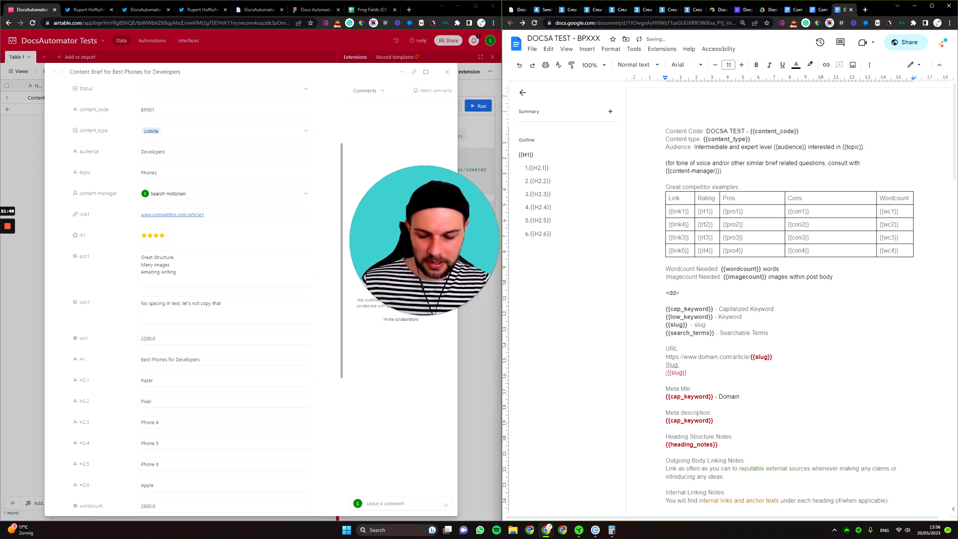
Replace all occurrences of <dd> with Keyword through Find and replace.
key(ctrl+f)
click(917, 91)
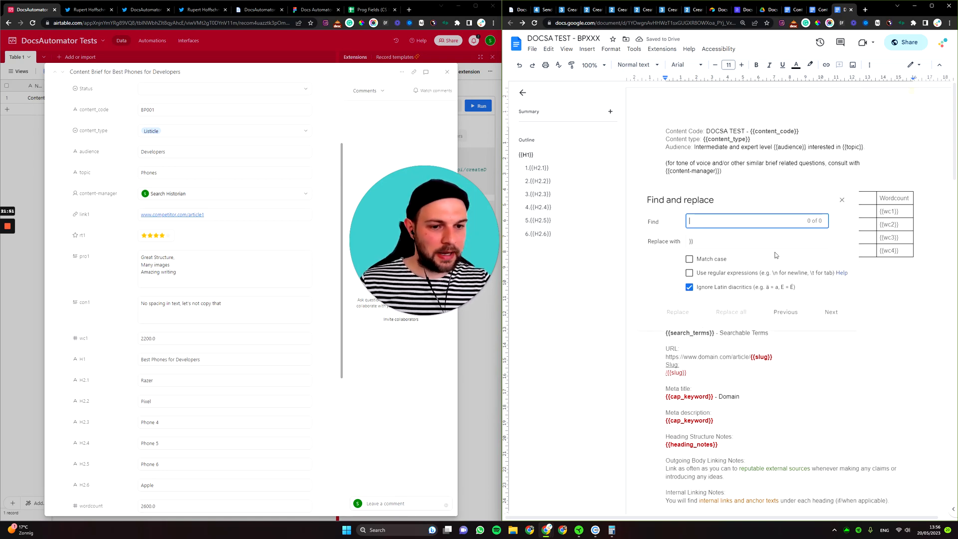
drag(734, 206, 814, 353)
click(790, 366)
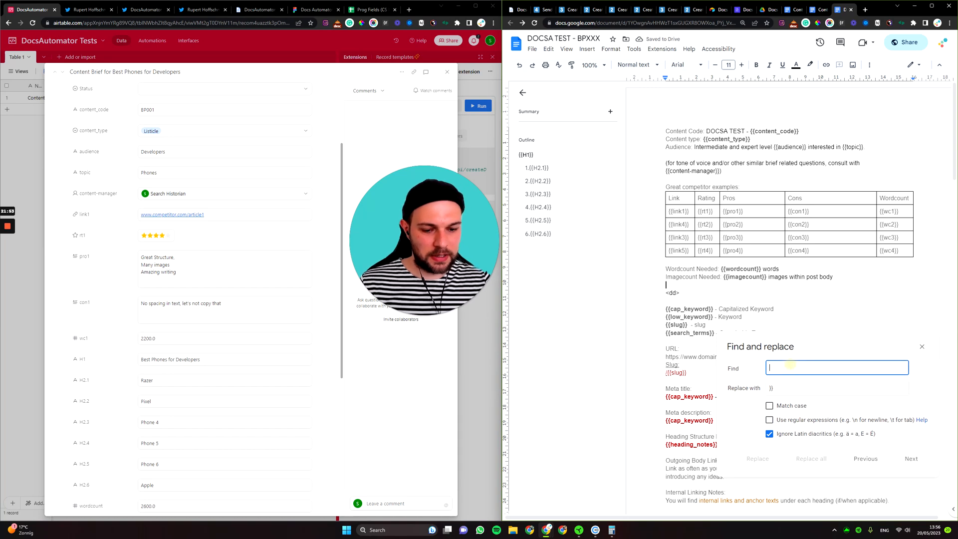
text(<dd>)
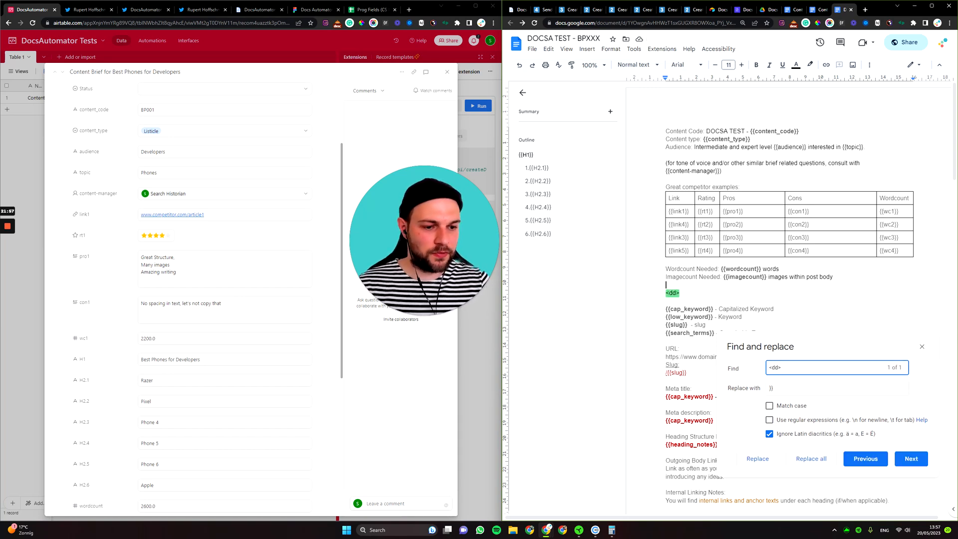
click(771, 388)
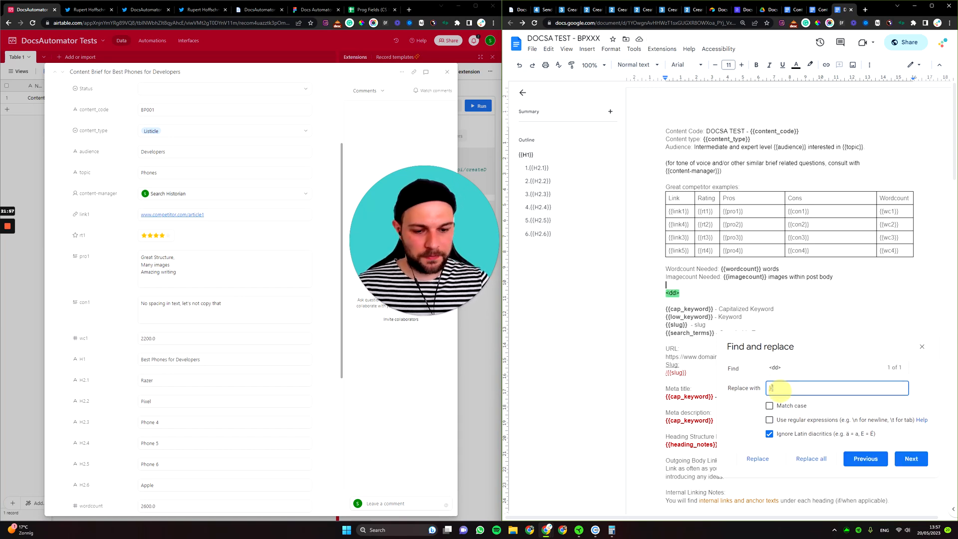
text(Keyword)
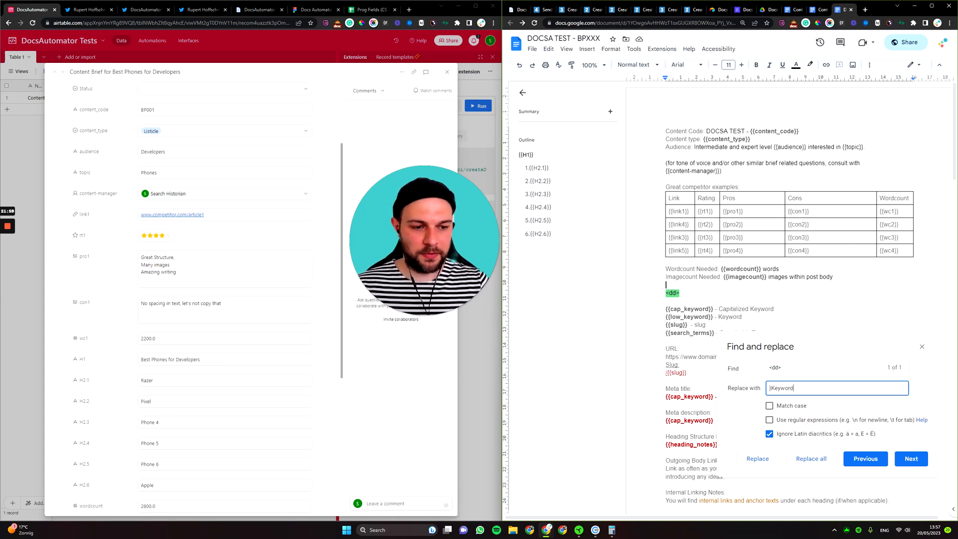
click(805, 459)
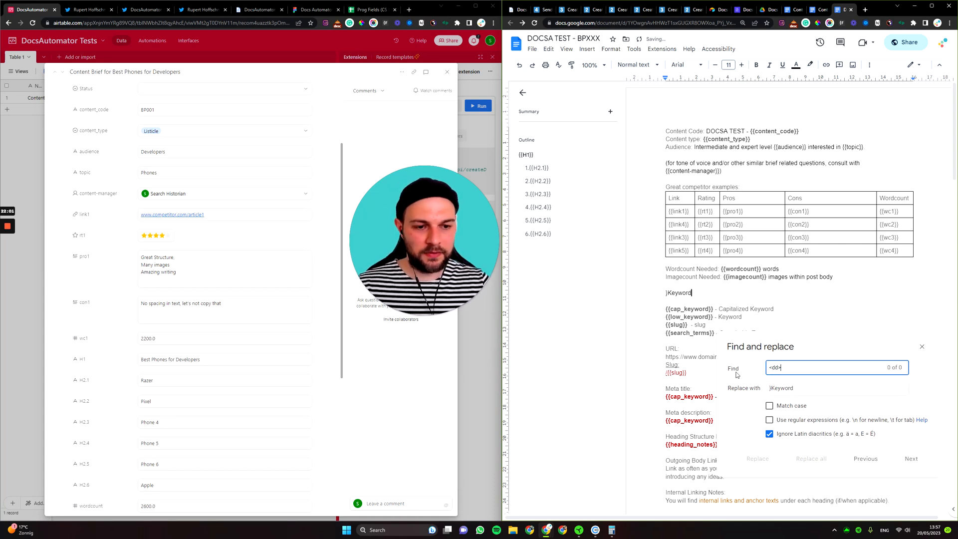
Delete the stray brace before Keyword and close the Find and replace panel.
click(772, 388)
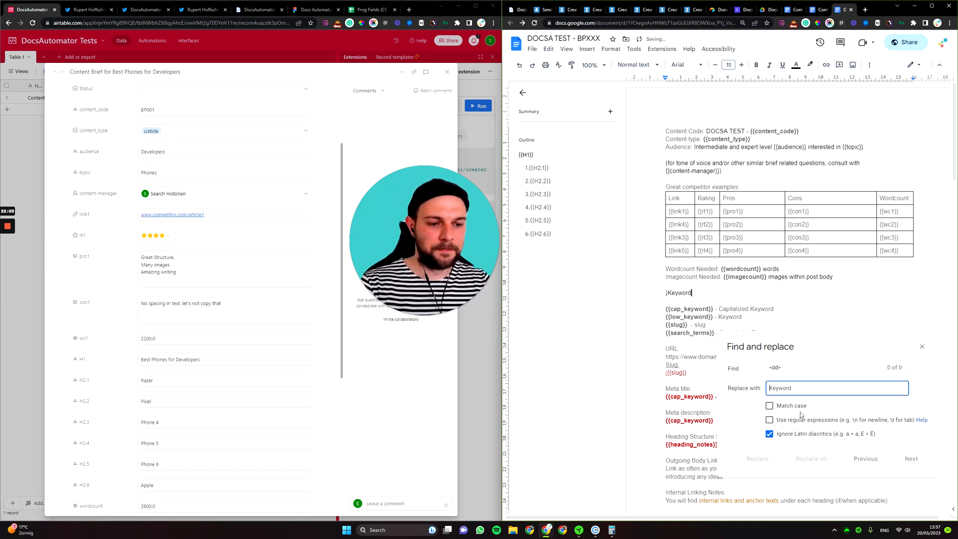
key(BackSpace)
click(668, 294)
key(BackSpace)
click(922, 346)
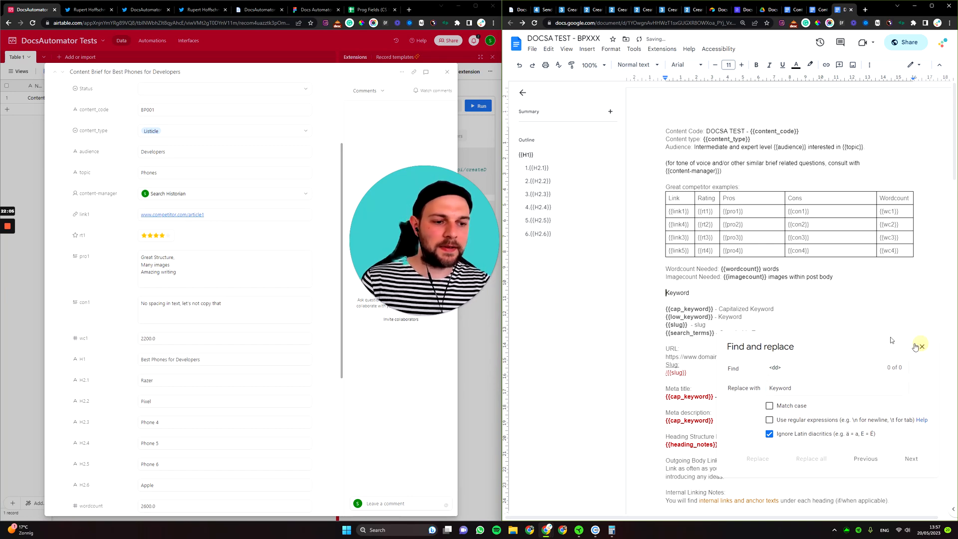
scroll(256, 199, down, 5)
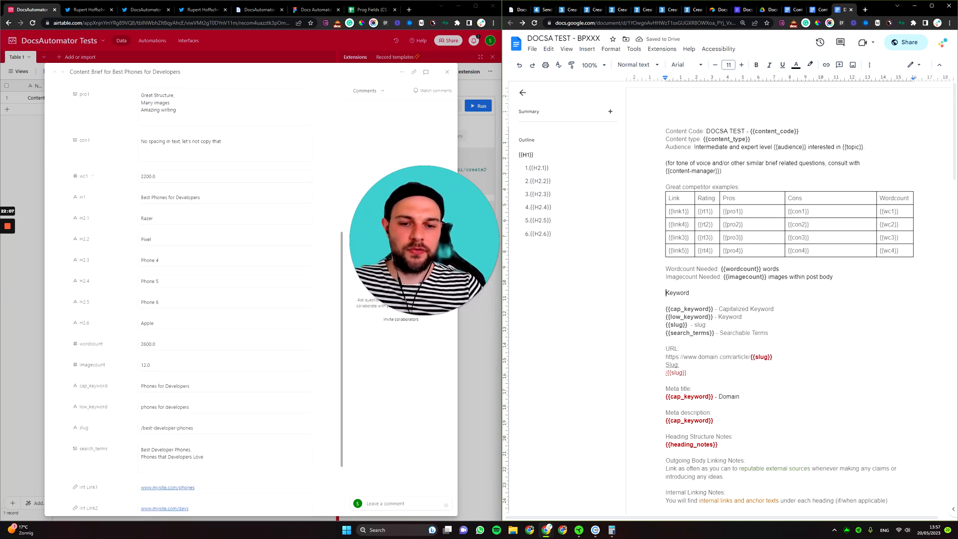
Close the expanded content brief record and bring up the Google Drive folder of generated docs.
scroll(256, 200, up, 6)
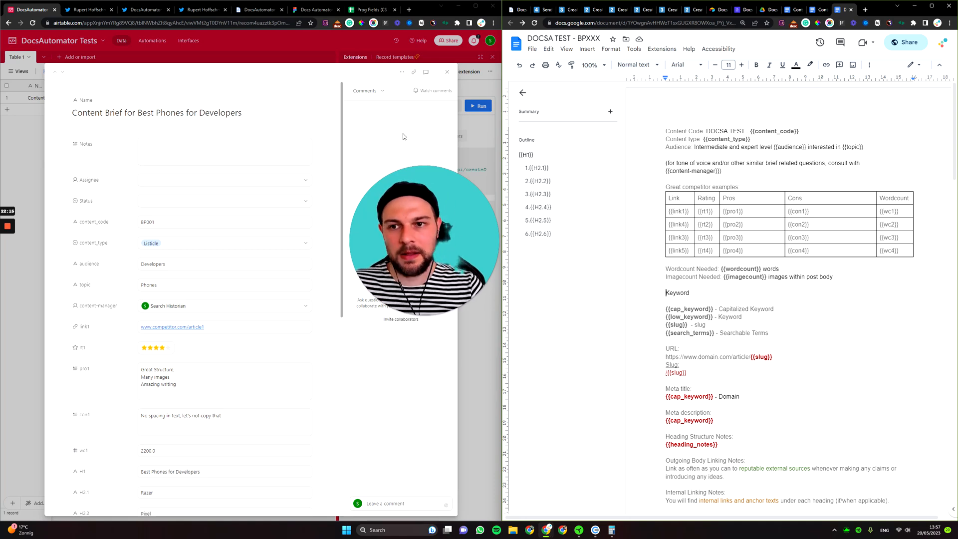
scroll(209, 202, down, 7)
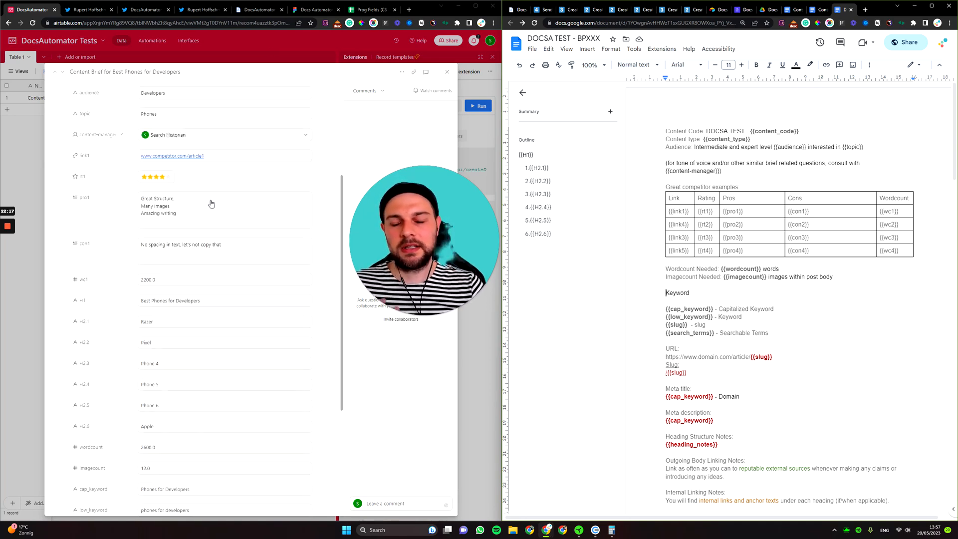
scroll(209, 213, down, 2)
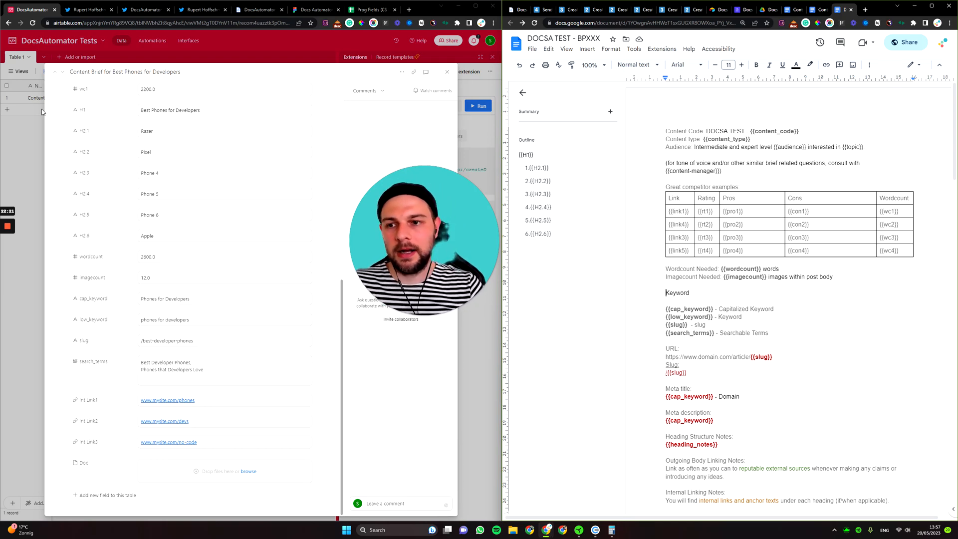
click(43, 160)
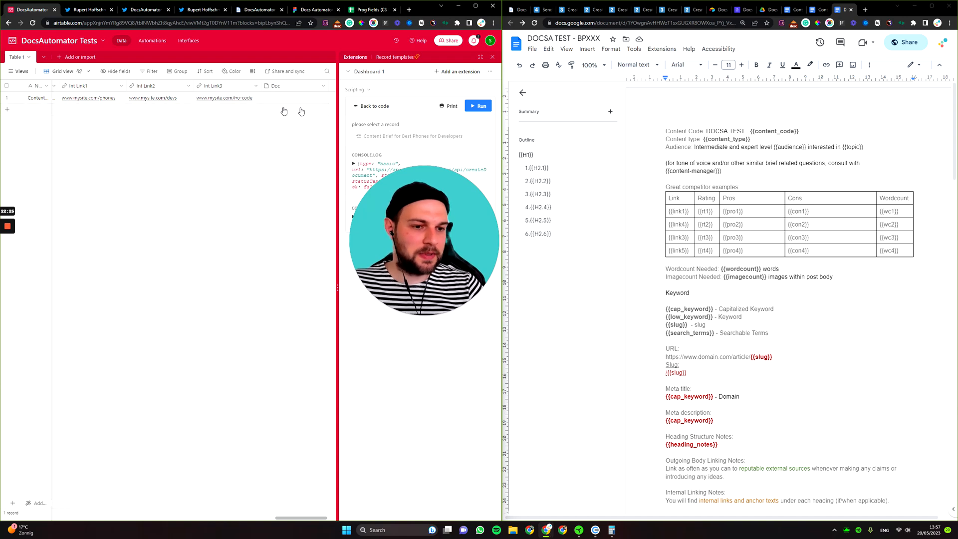
click(769, 9)
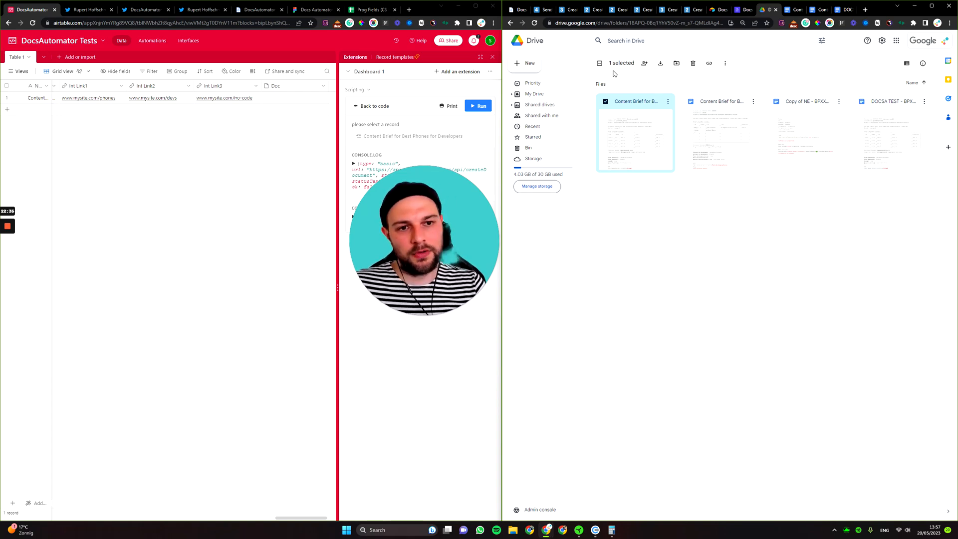
drag(469, 223, 288, 237)
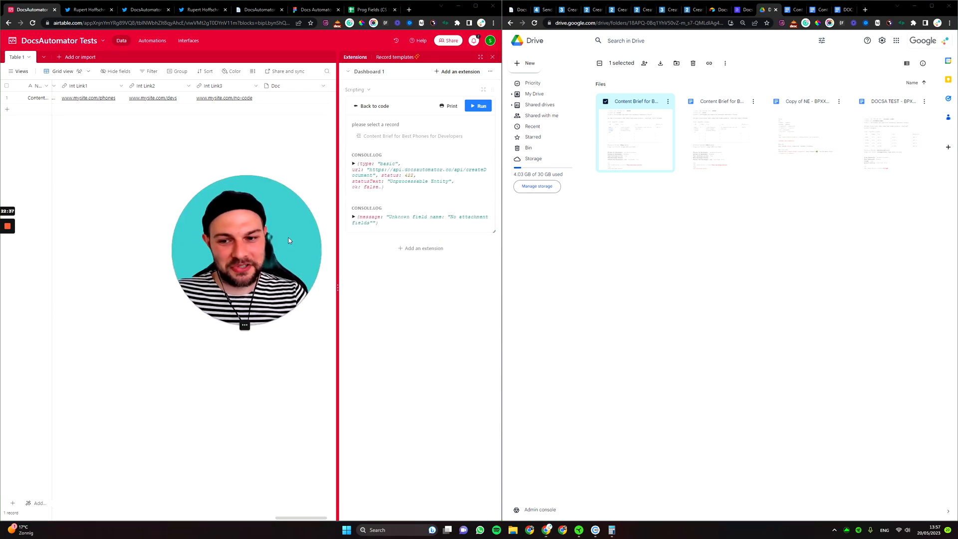
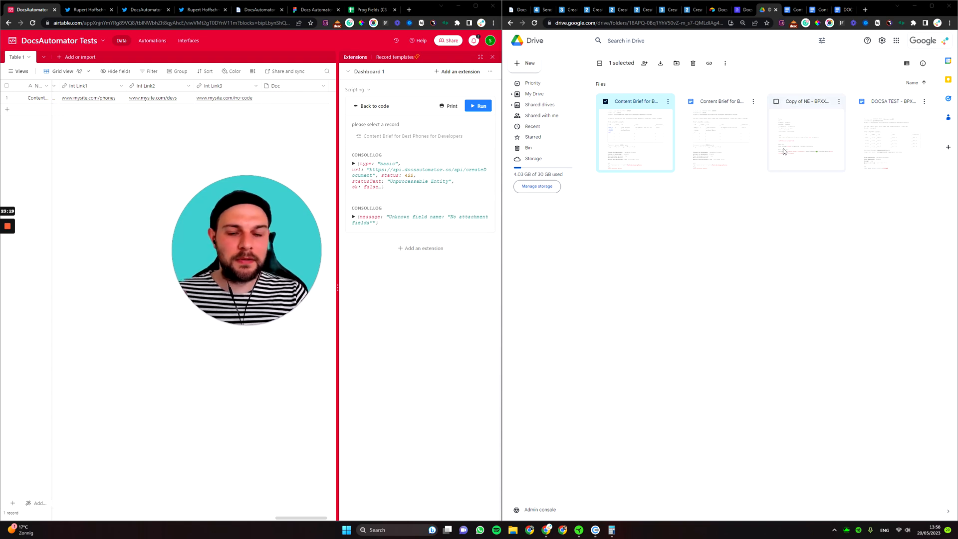
Open the 'Content Brief for Best Phones for Developers' Google Doc from the Drive folder.
click(797, 10)
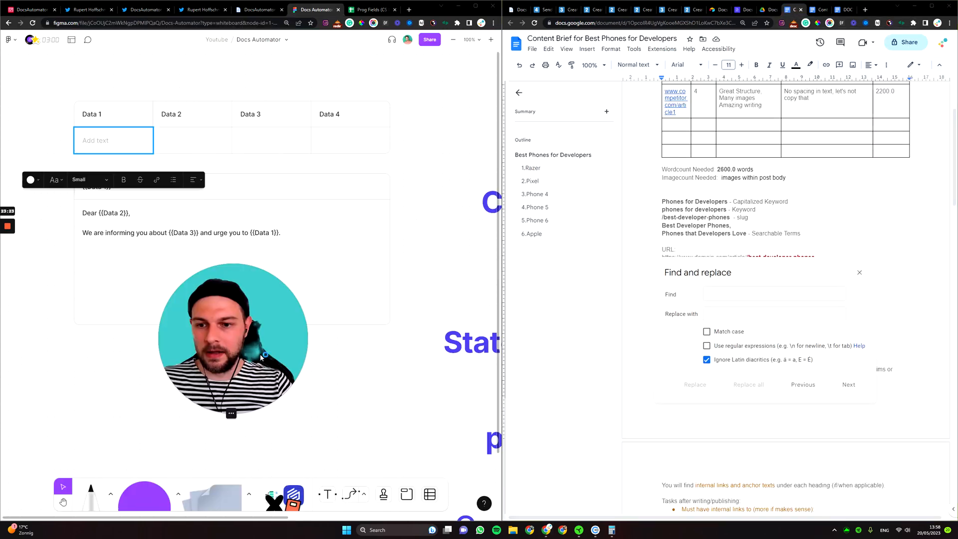
Undo an accidental Data table move, then pan and zoom to the DocsAutomator automator list.
click(402, 245)
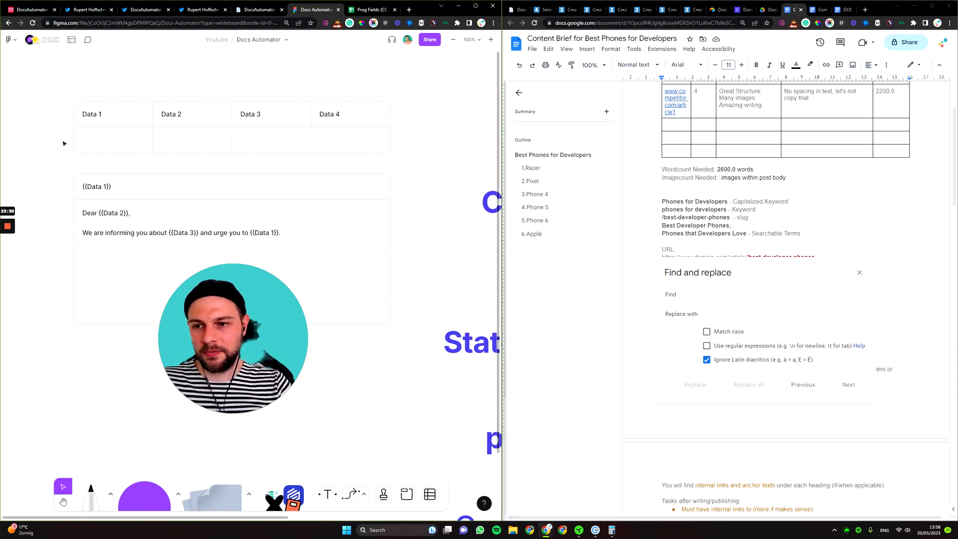
drag(92, 154, 262, 160)
key(ctrl+z)
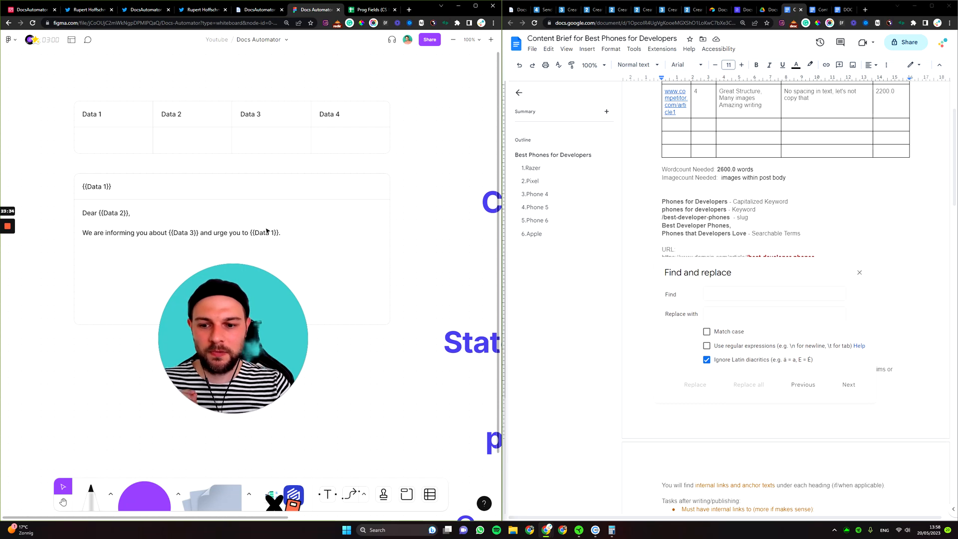
drag(437, 196, 239, 144)
key(ctrl+minus)
drag(305, 181, 315, 116)
drag(262, 322, 177, 284)
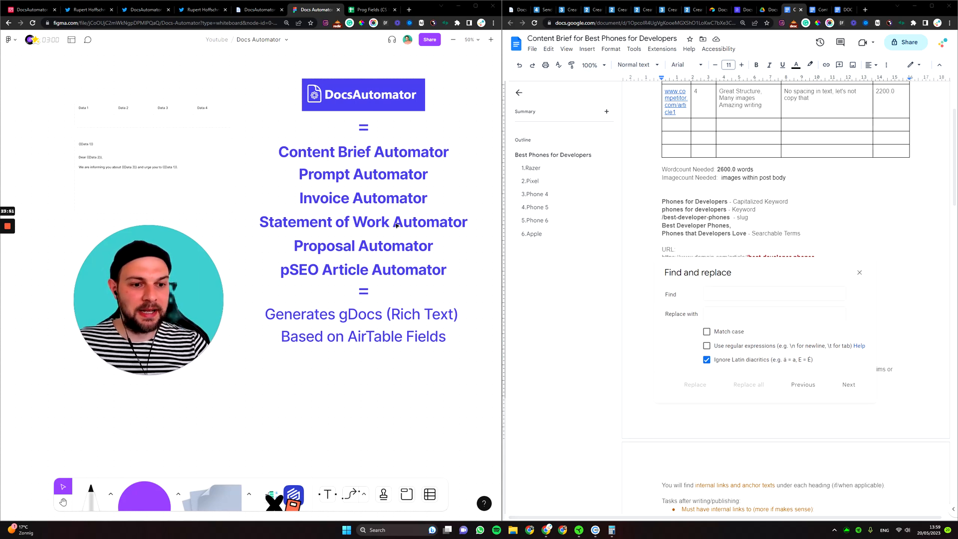
Close the Find and replace panel in the Best Phones for Developers brief.
click(859, 274)
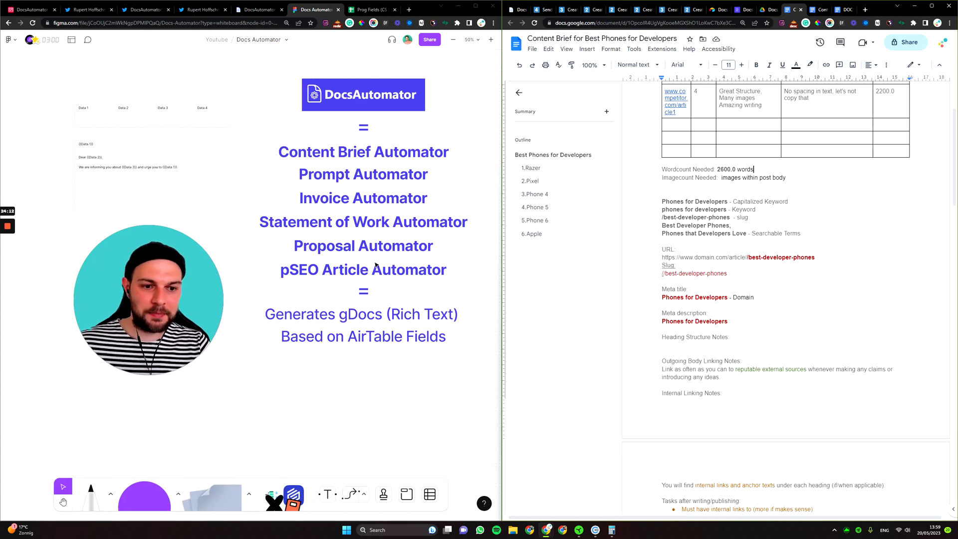
Scroll through the brief, briefly placing the cursor beside the rating 4.
scroll(786, 297, up, 3)
scroll(786, 297, down, 2)
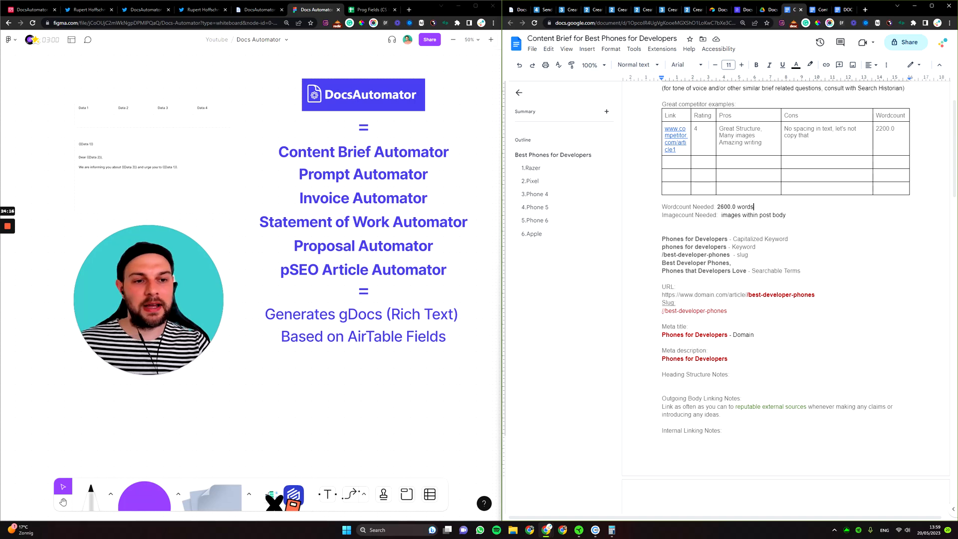
click(699, 129)
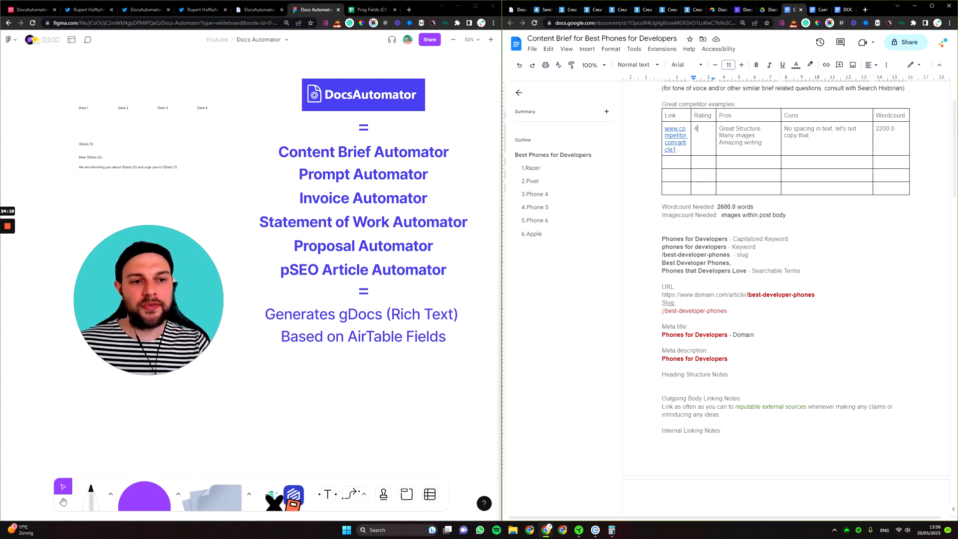
scroll(785, 298, down, 6)
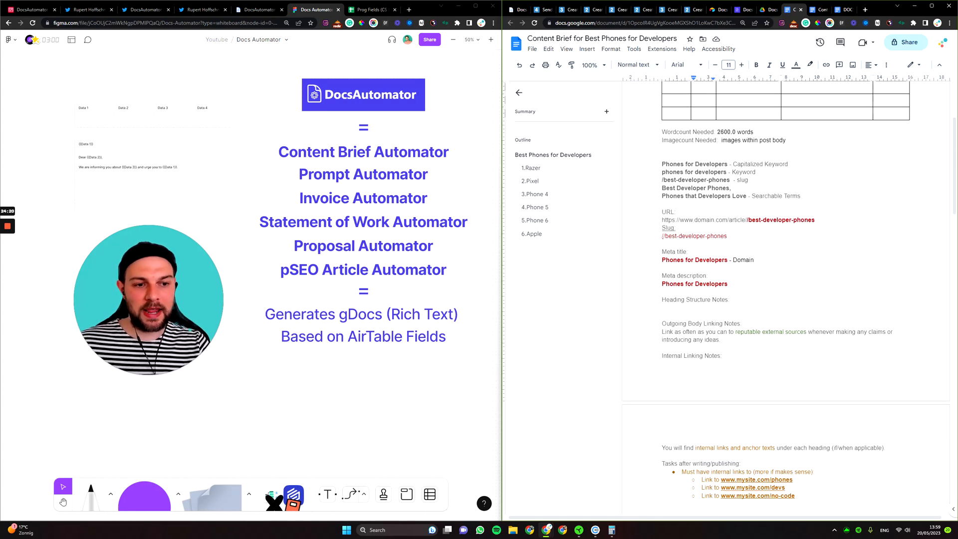
scroll(785, 297, down, 9)
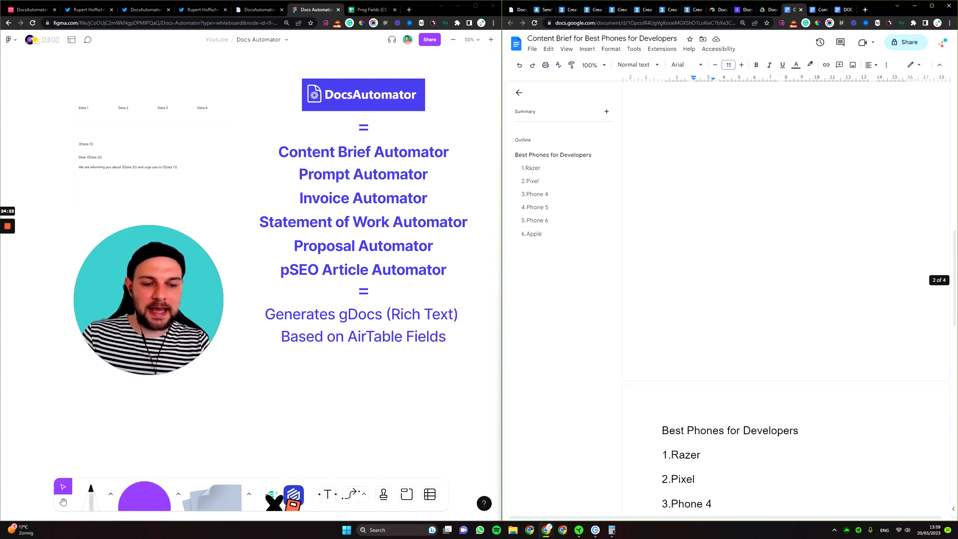
Insert a new Heading 2 line directly below the Best Phones for Developers title.
click(800, 282)
key(Return)
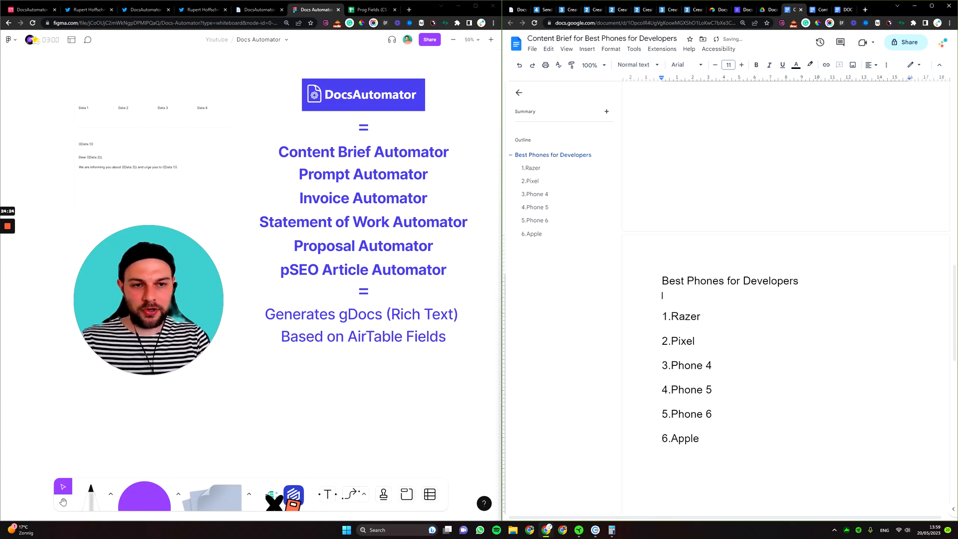
click(632, 66)
click(649, 203)
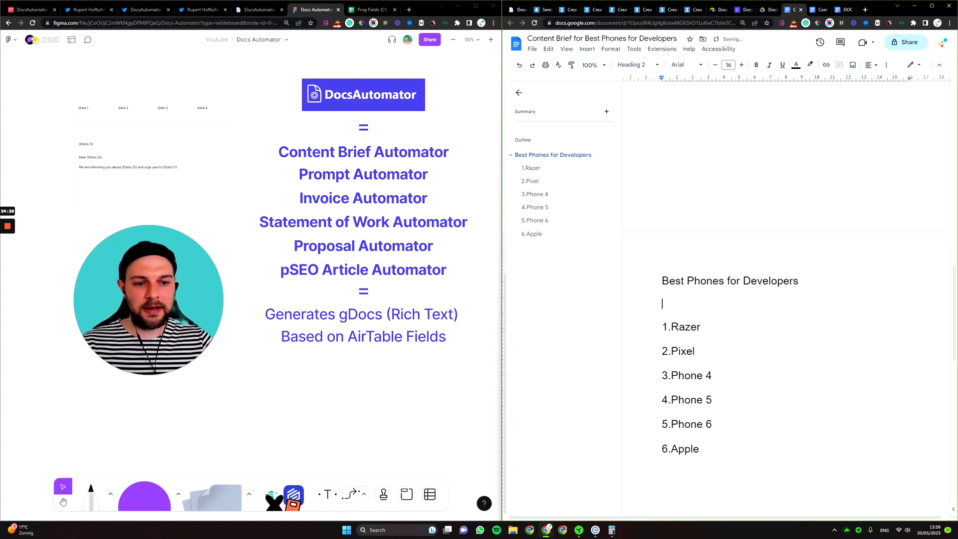
key(BackSpace)
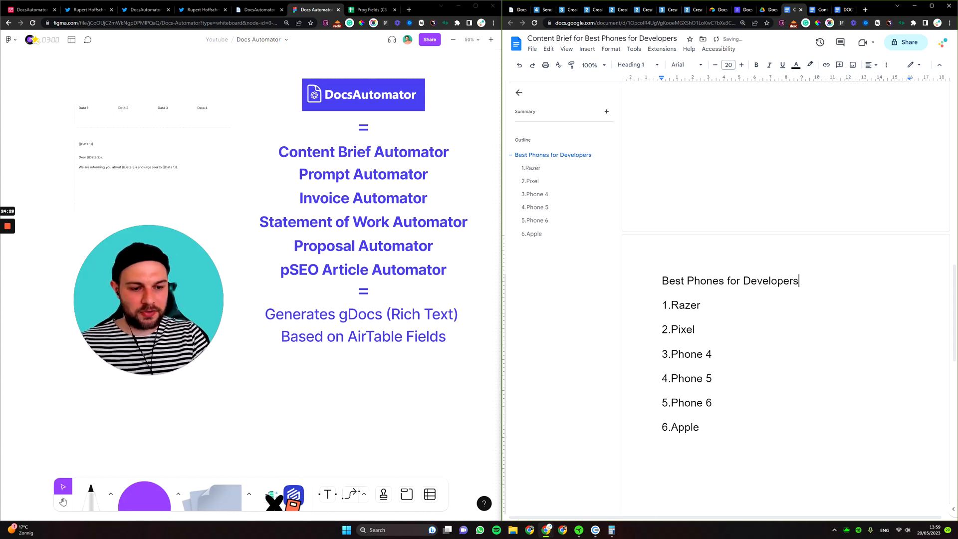
key(Return)
click(634, 66)
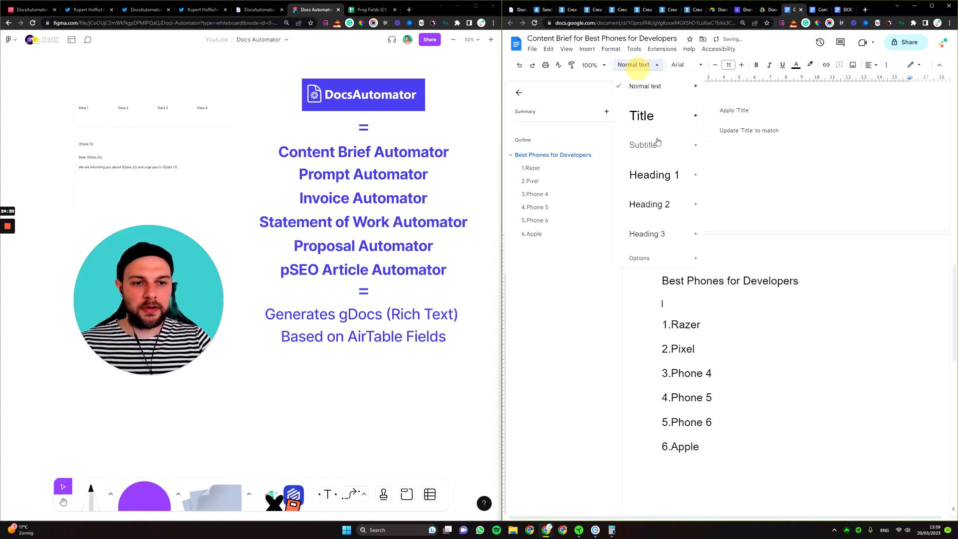
click(649, 205)
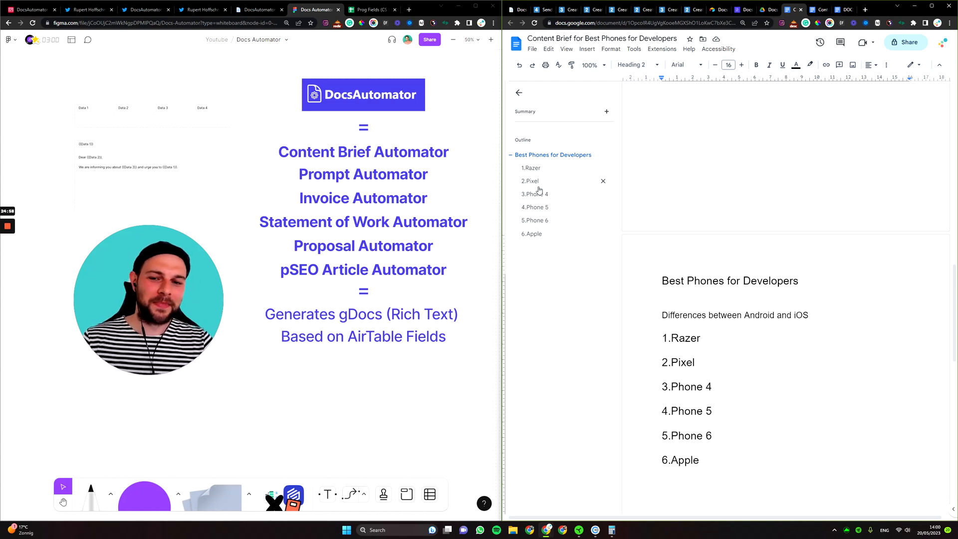
scroll(334, 215, up, 5)
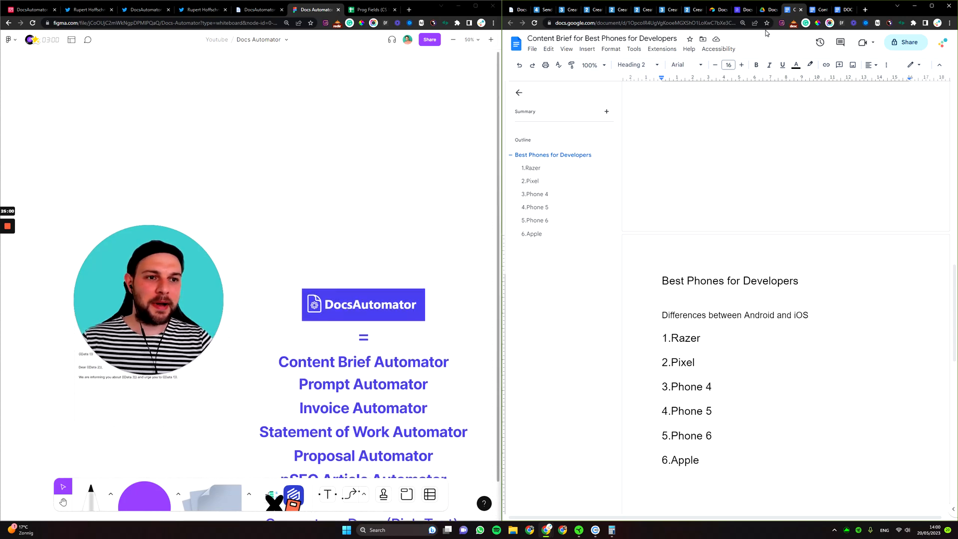
Create a new DocsAutomator automation with the DOCSA TEST - BPXXX template URL from autofill.
click(32, 14)
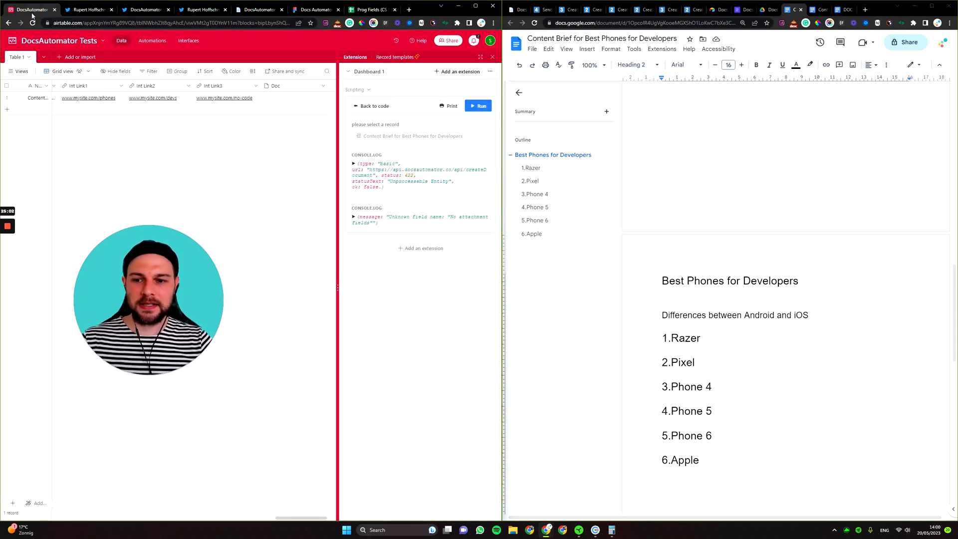
click(512, 10)
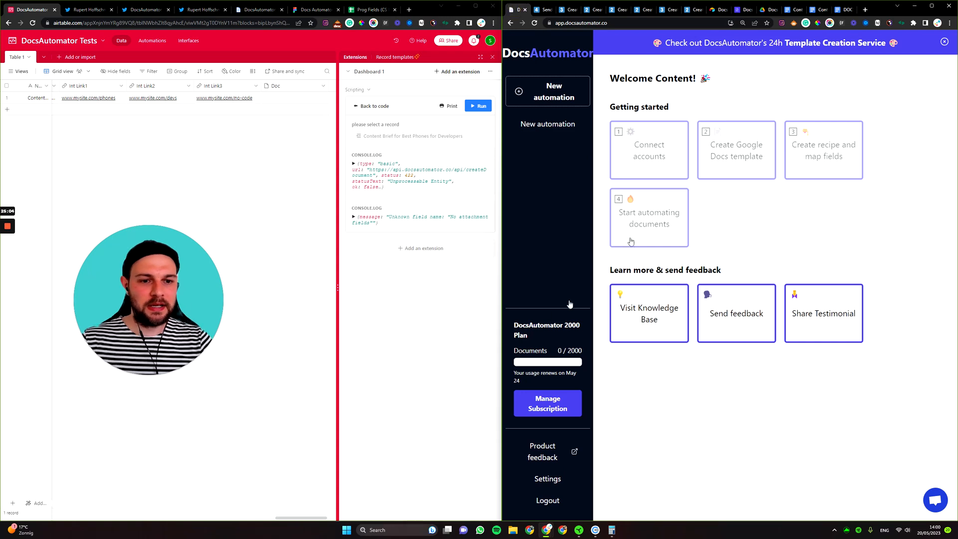
click(554, 94)
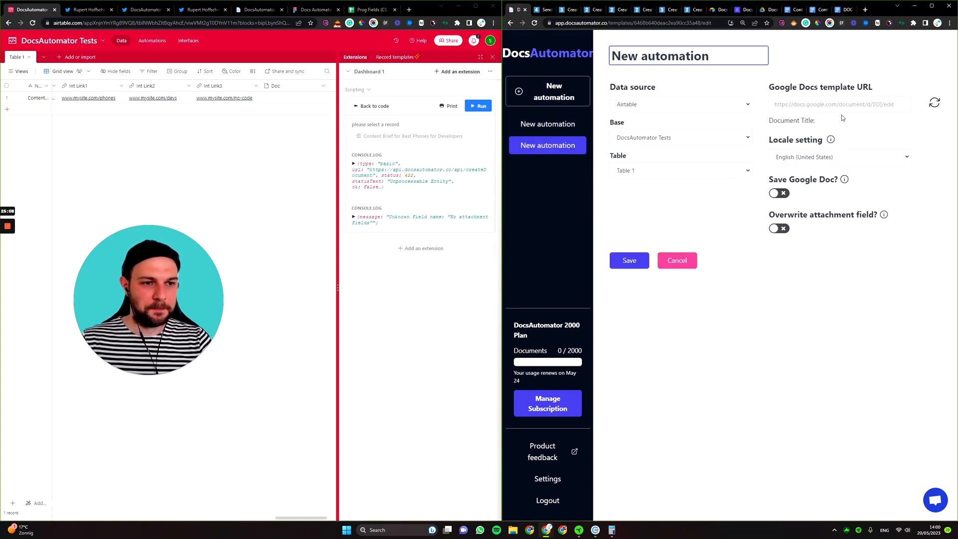
click(830, 104)
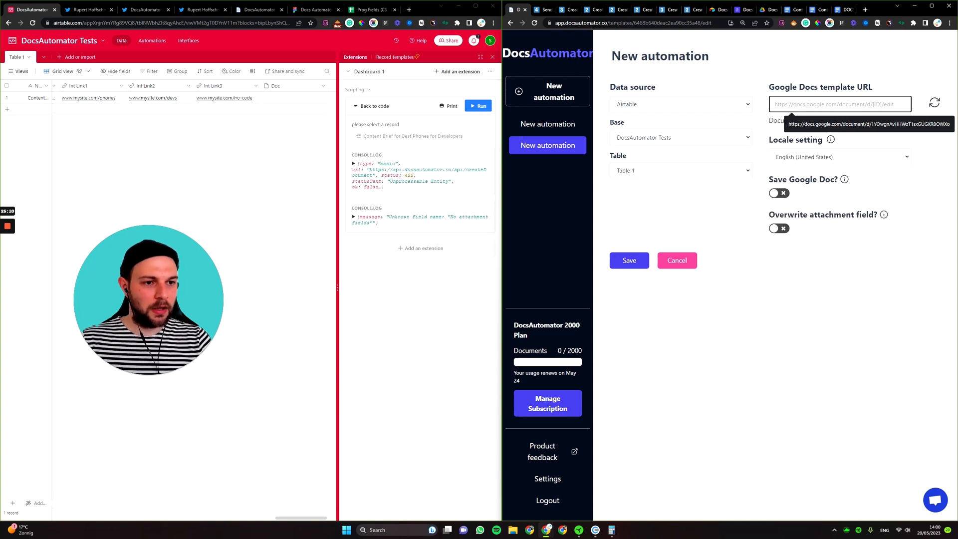
click(879, 124)
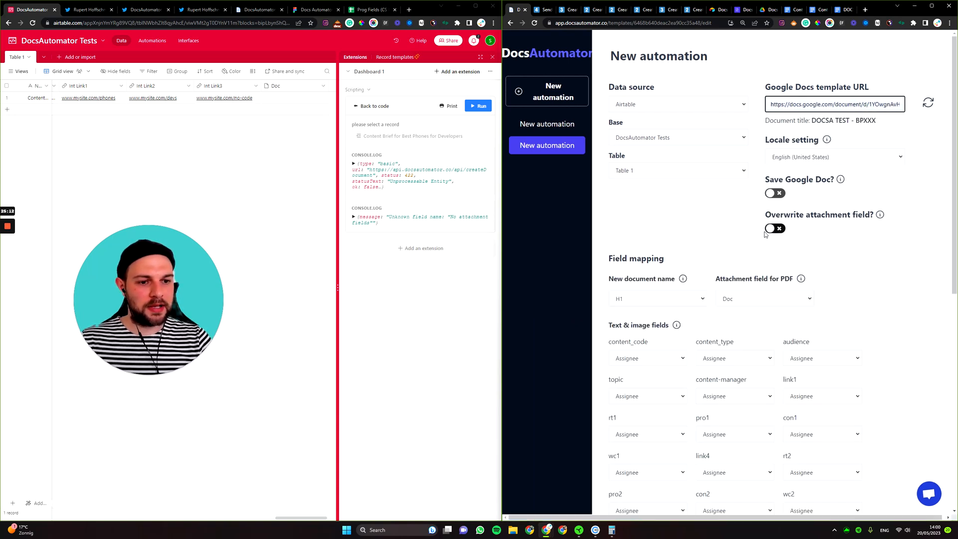
Review the new automation's settings, then open the DOCSA TEST - BPXXX template document.
mouse_move(840, 179)
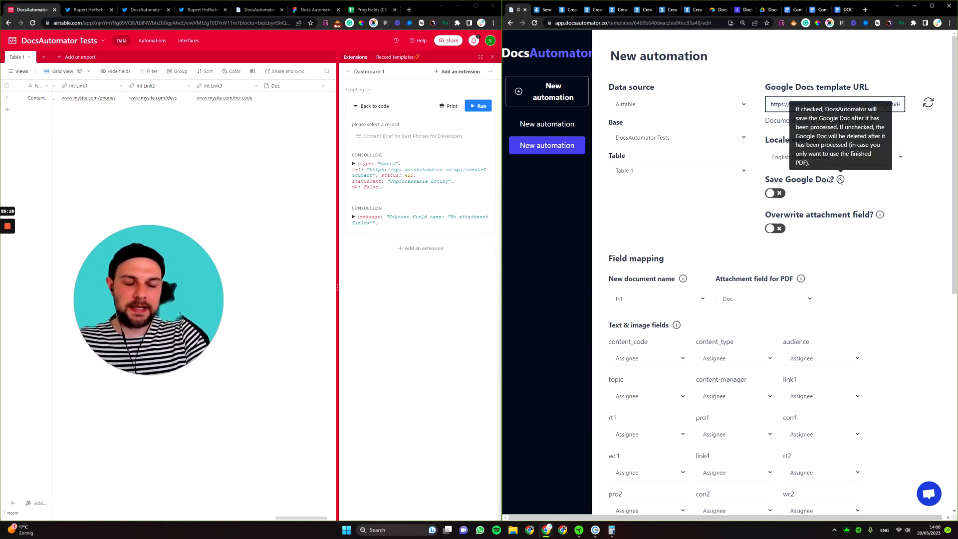
mouse_move(881, 214)
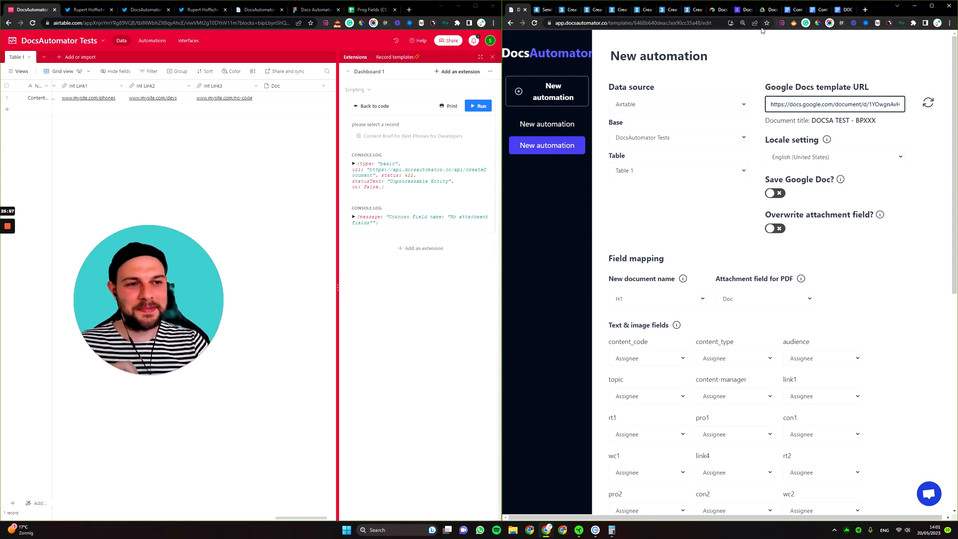
scroll(657, 151, down, 2)
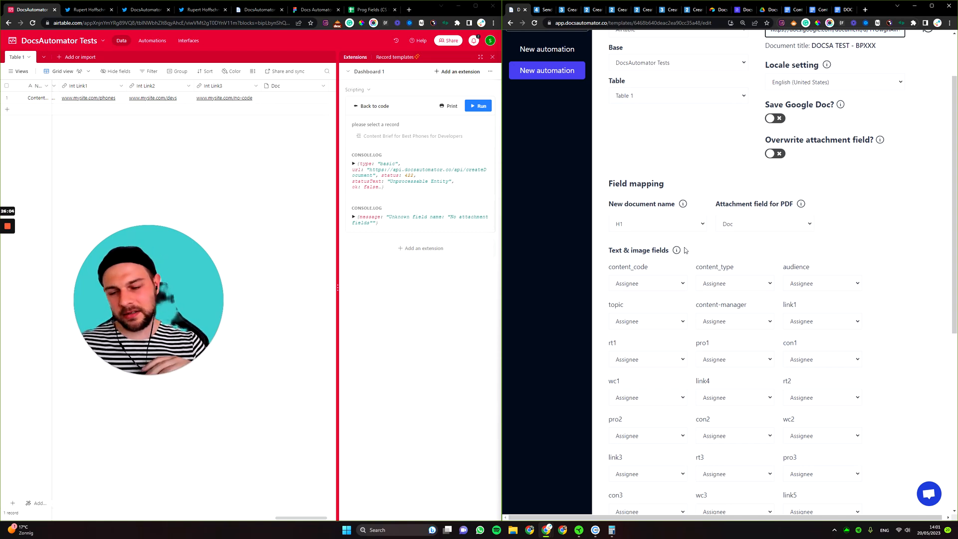
scroll(729, 310, down, 1)
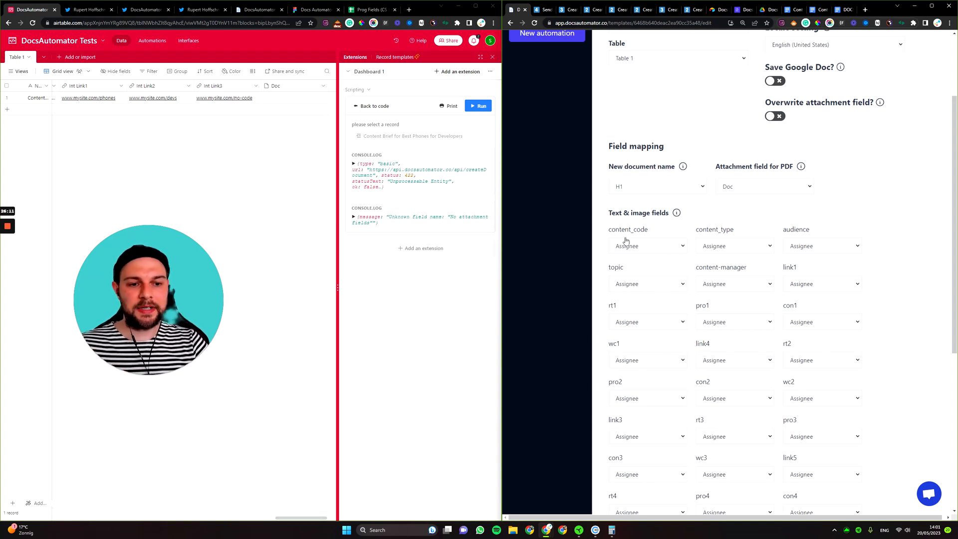
click(837, 10)
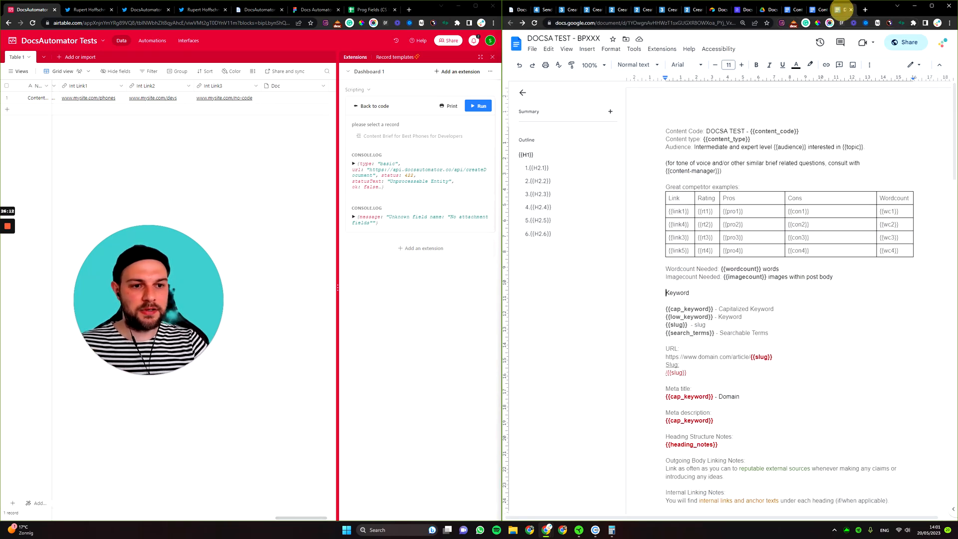
Scroll the generated brief back up to its Content Code lines, then return to DocsAutomator's field mapping.
scroll(788, 300, down, 3)
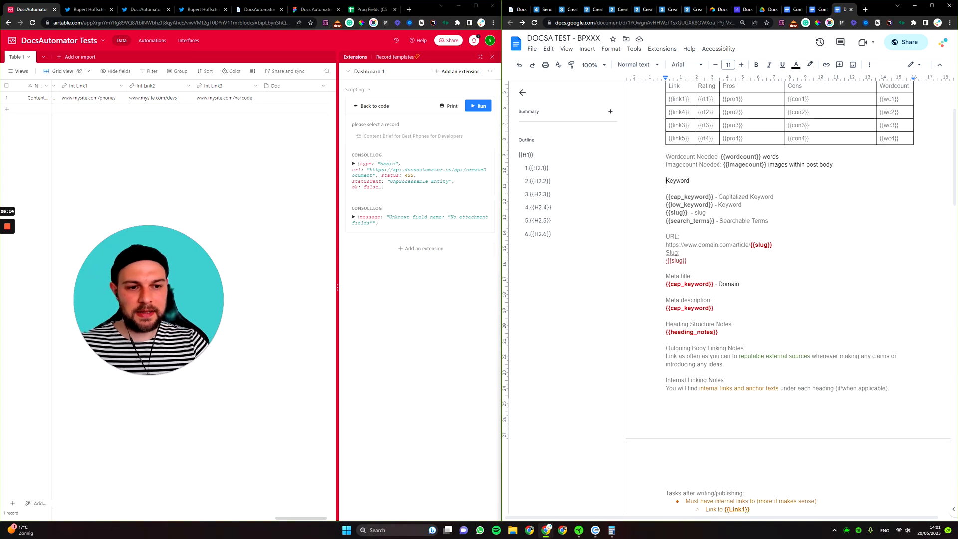
click(791, 13)
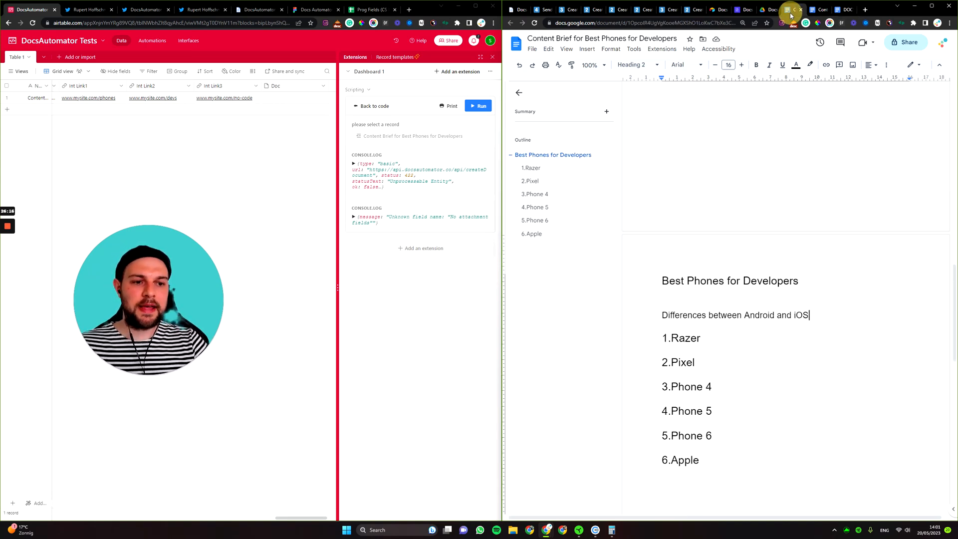
scroll(786, 299, down, 10)
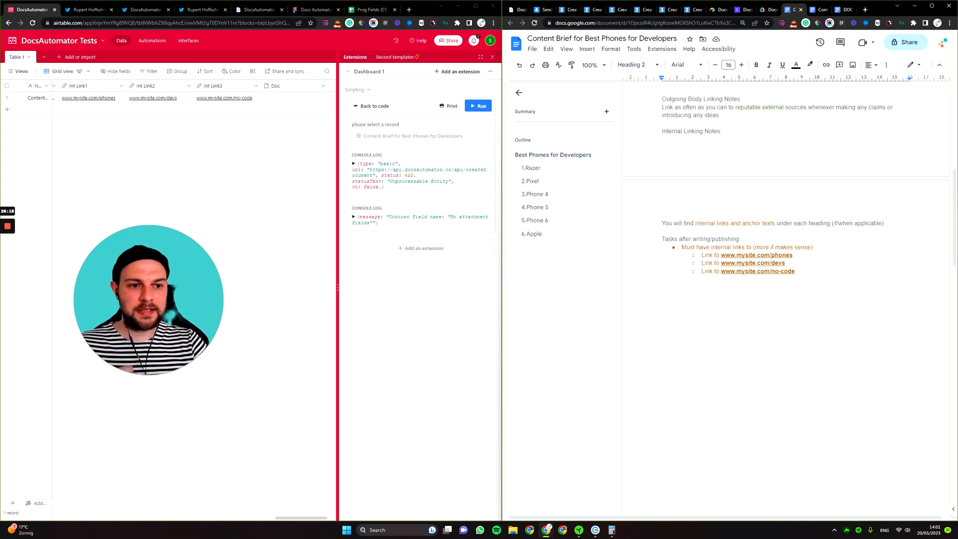
scroll(788, 299, up, 1)
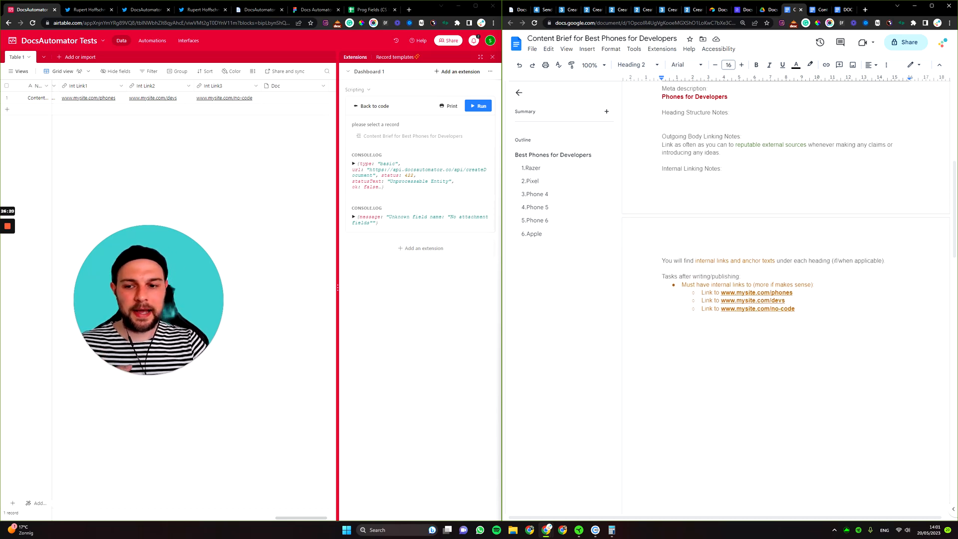
scroll(786, 300, up, 4)
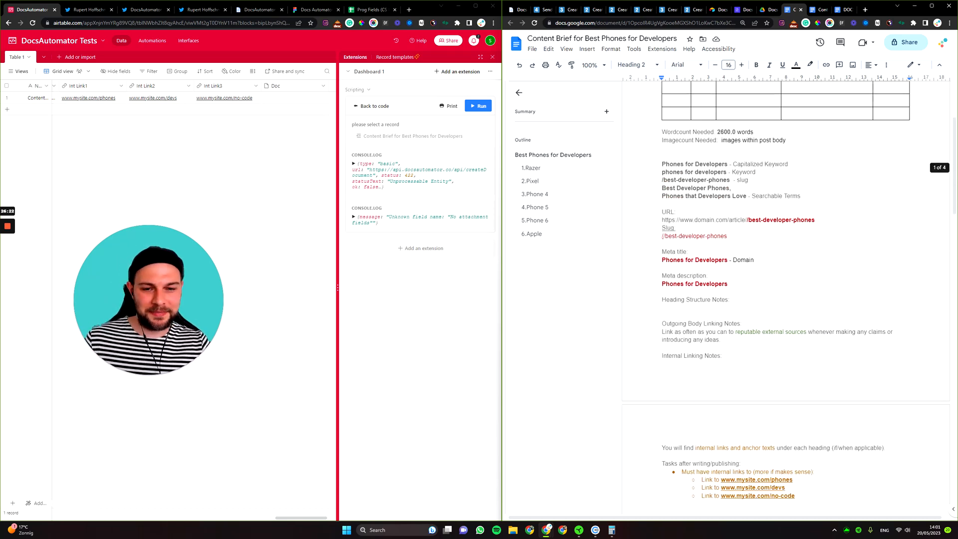
scroll(787, 277, up, 1)
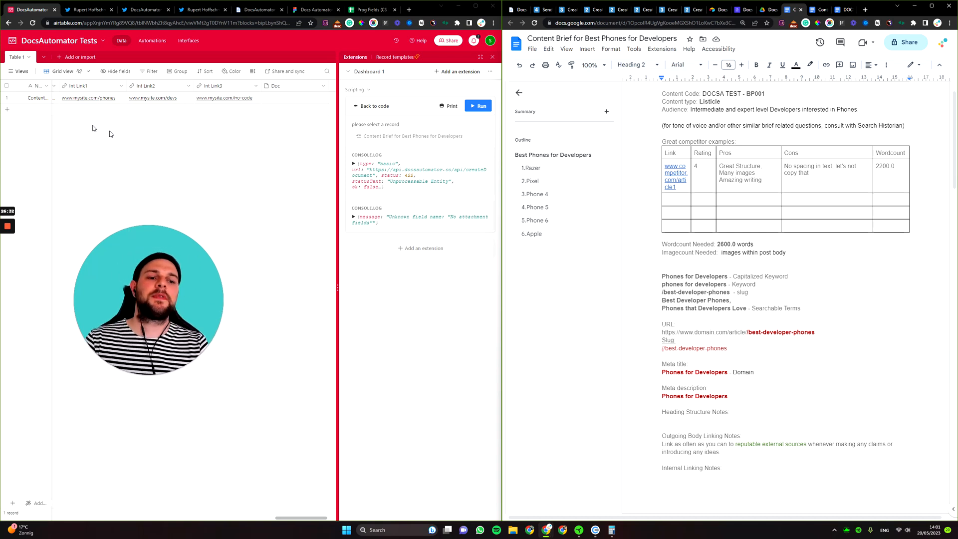
scroll(786, 286, up, 1)
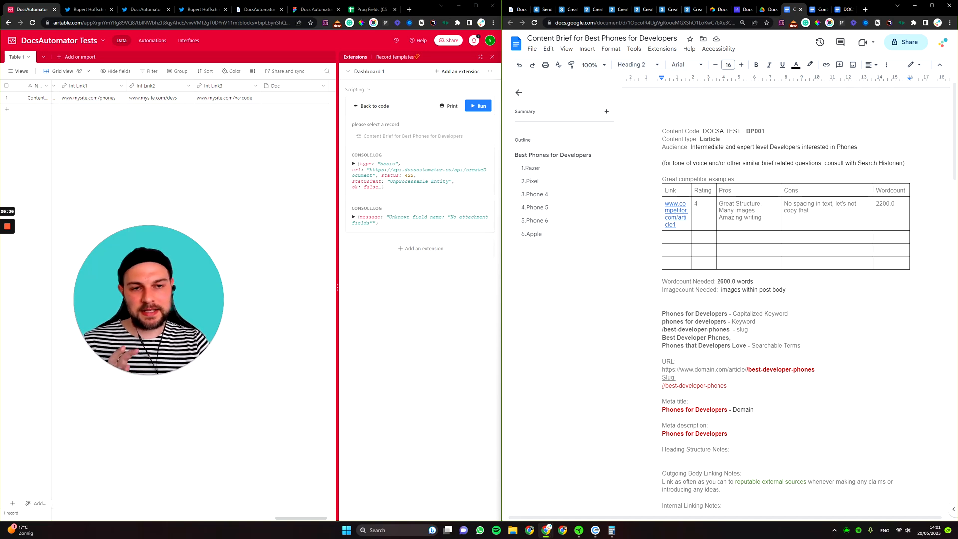
click(517, 10)
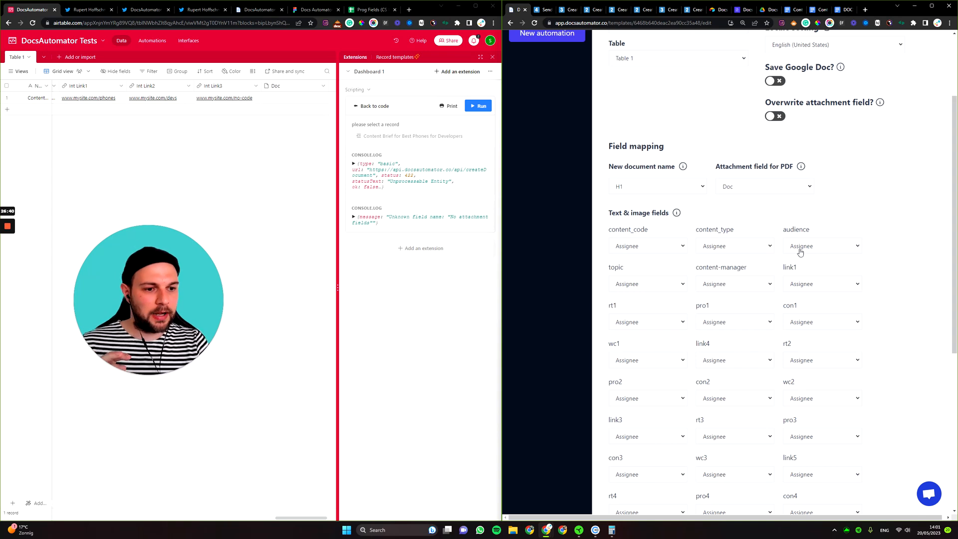
scroll(801, 255, up, 3)
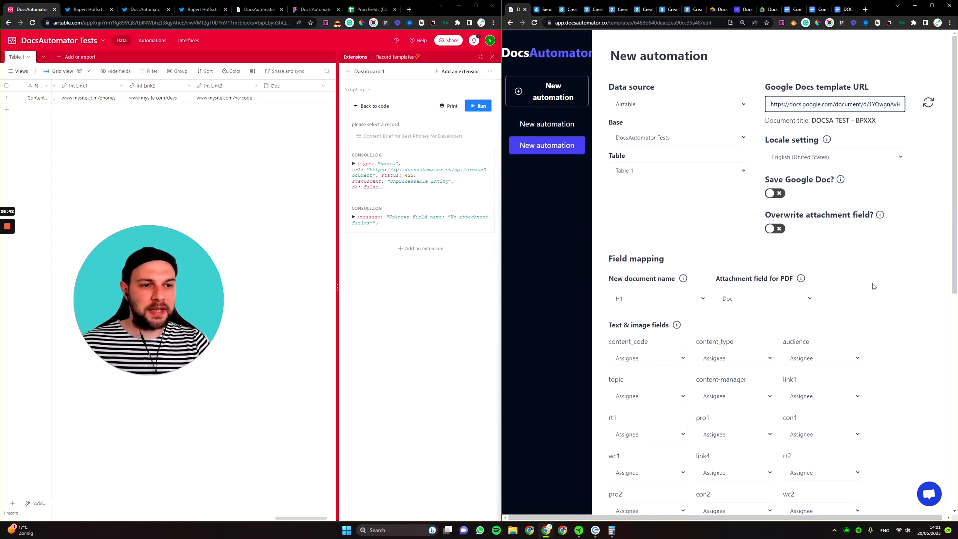
scroll(856, 235, down, 3)
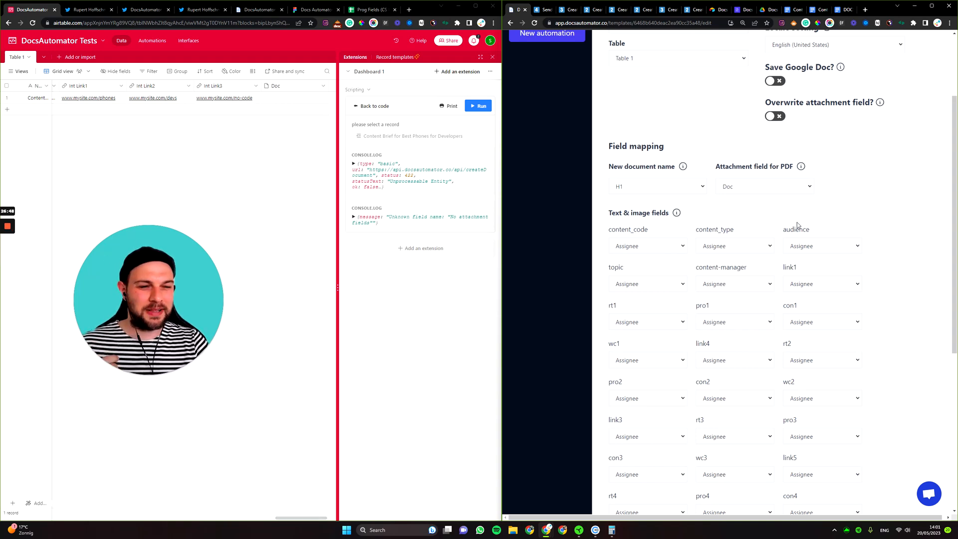
scroll(799, 227, down, 8)
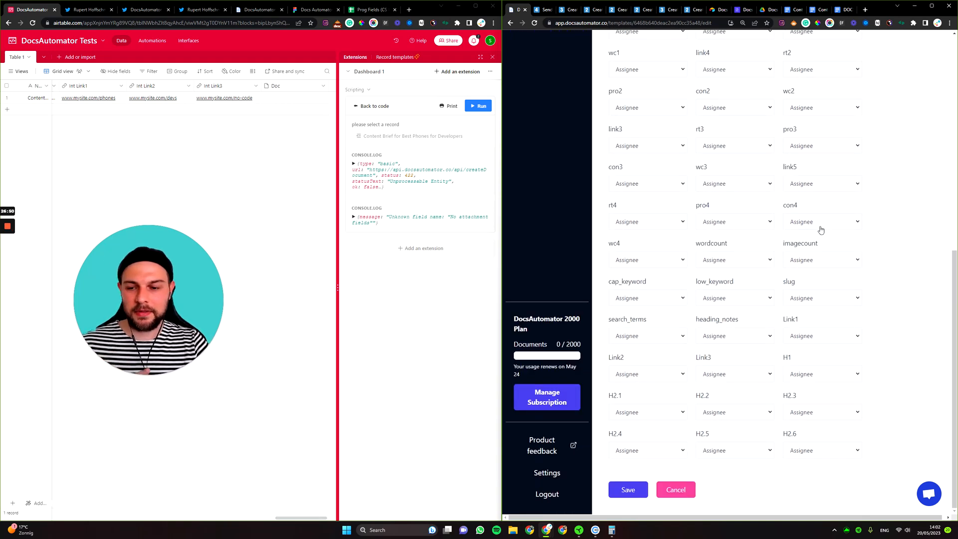
click(847, 11)
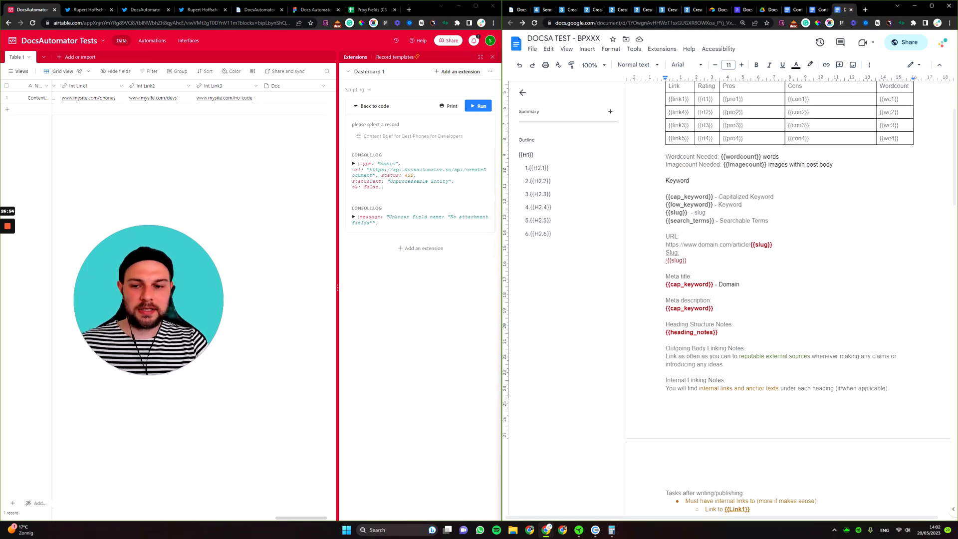
scroll(789, 300, up, 3)
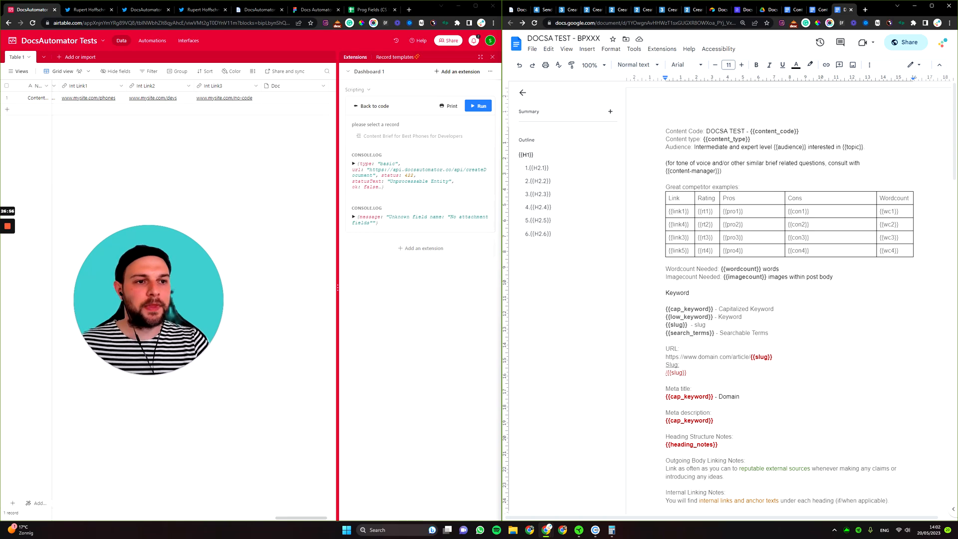
click(519, 9)
scroll(532, 157, up, 10)
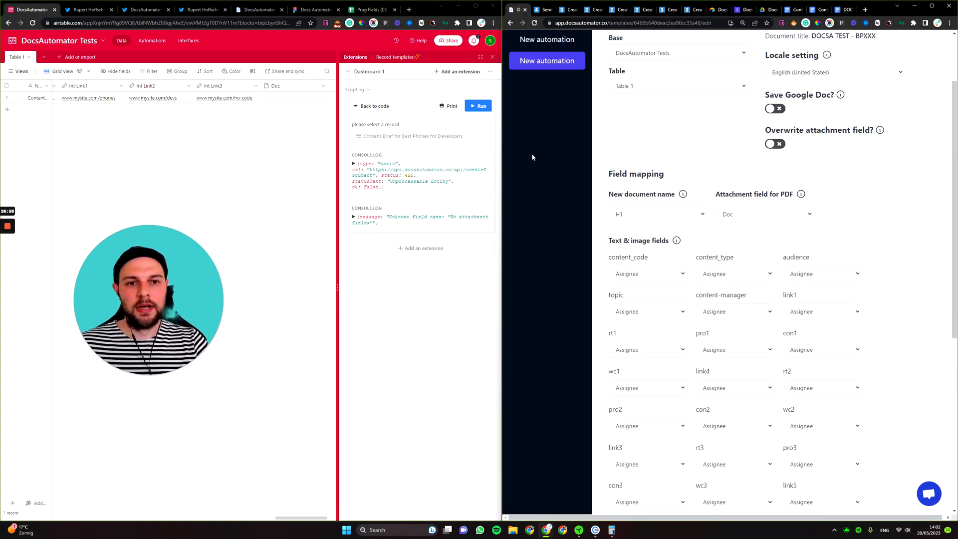
Scroll the unchanged field mapping, then bring up the creator's Twitter profile.
scroll(533, 157, up, 2)
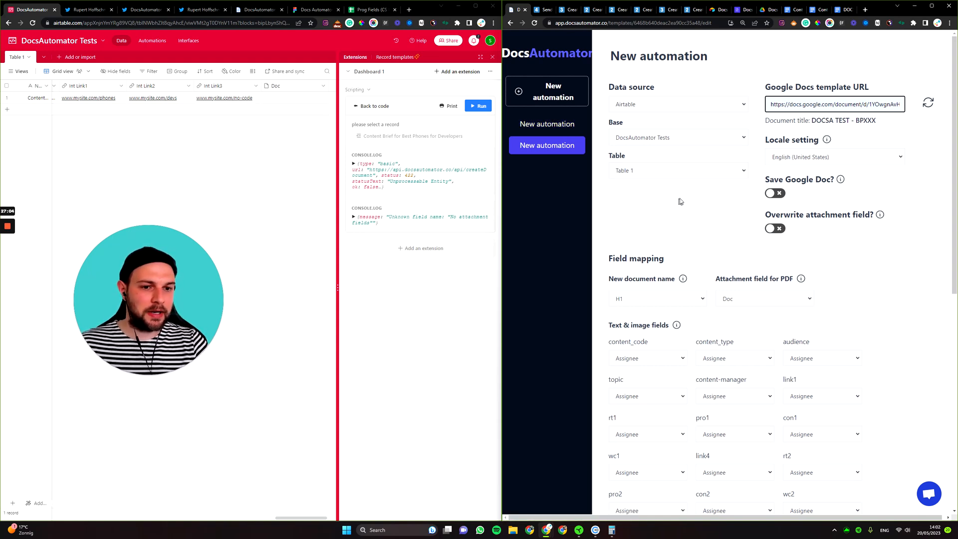
scroll(681, 205, down, 2)
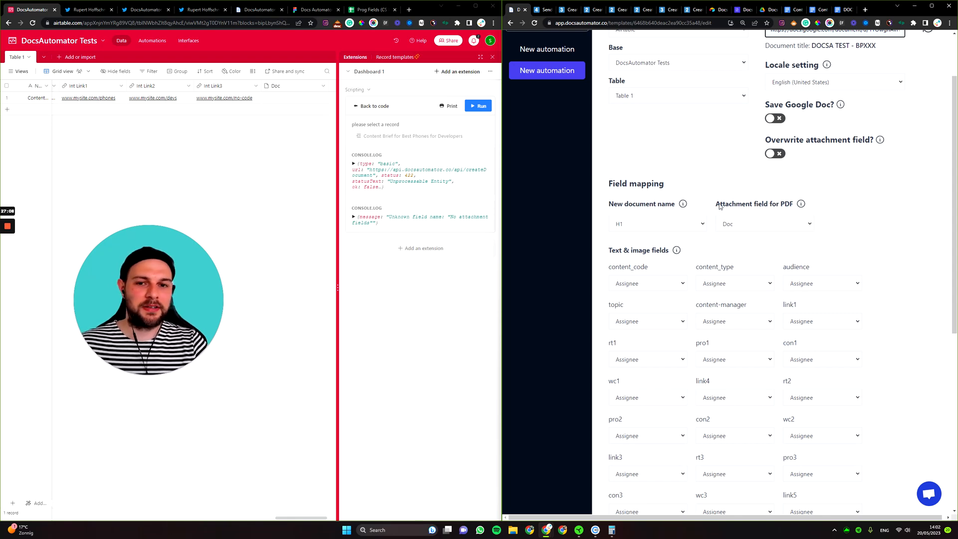
click(88, 10)
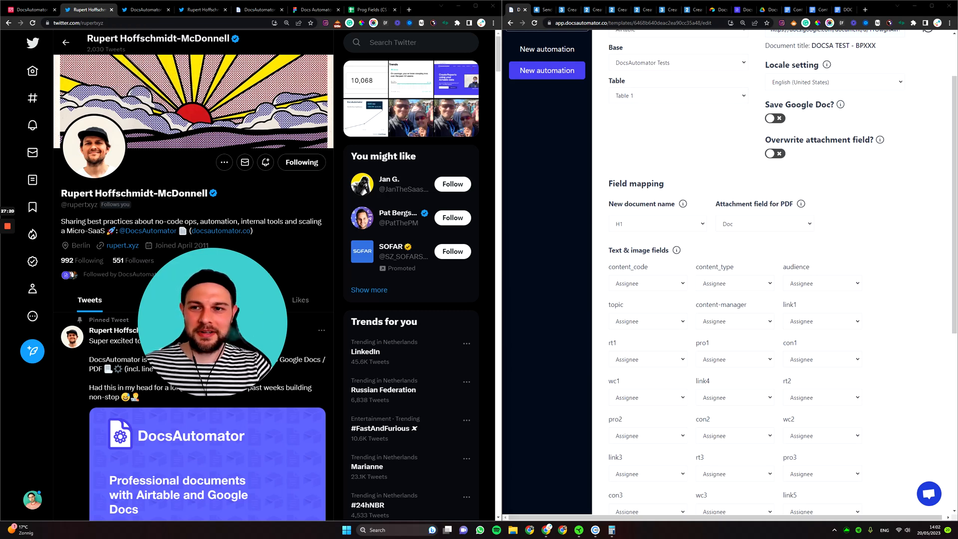
Show the DocsAutomator Twitter profile beside the Send document creation requests guide.
click(148, 10)
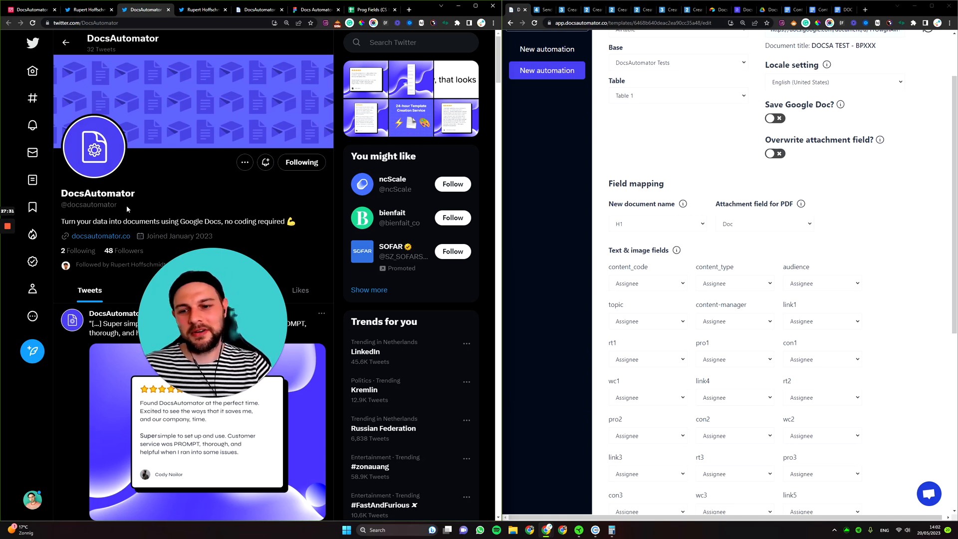
click(542, 10)
scroll(736, 247, up, 20)
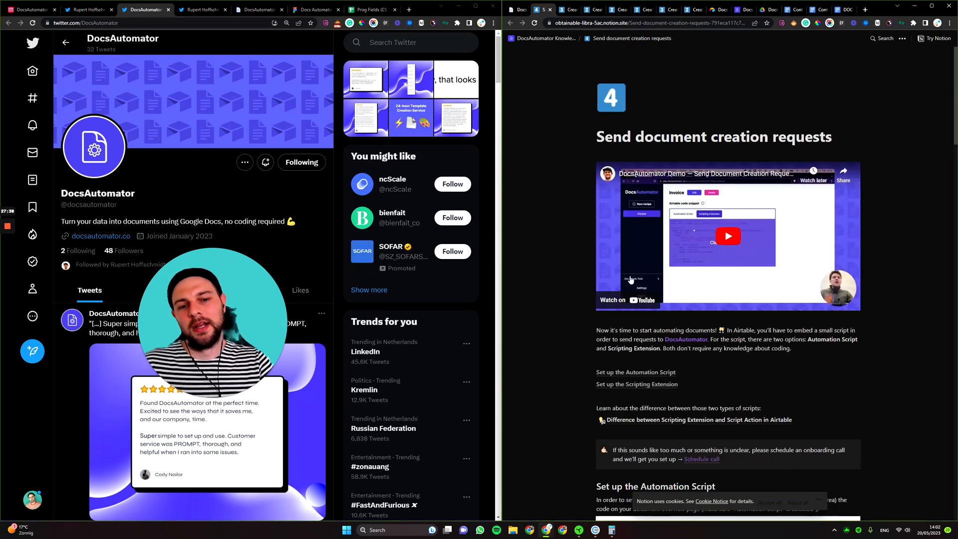
Scroll the guide to Set up the Automation Script and return to the DocsAutomator Tests base.
scroll(639, 272, down, 3)
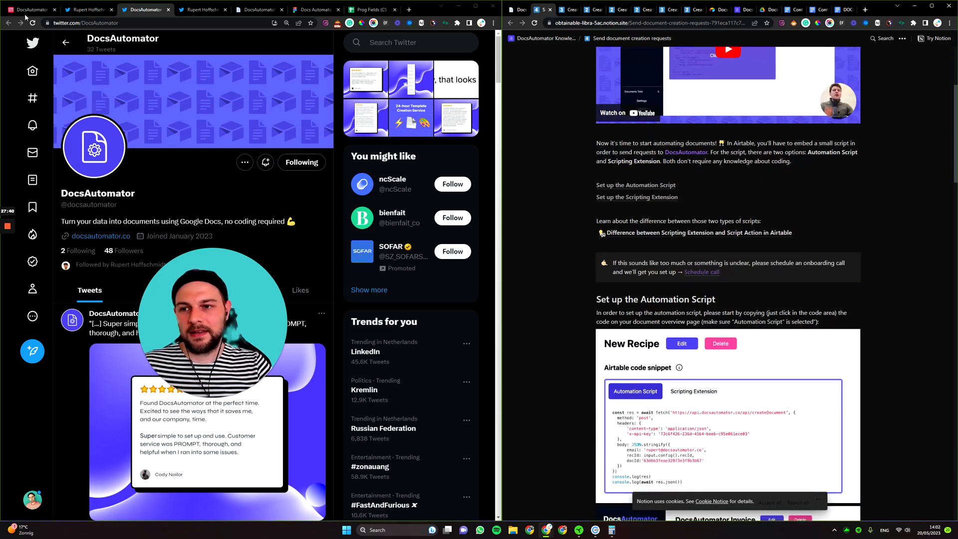
click(28, 9)
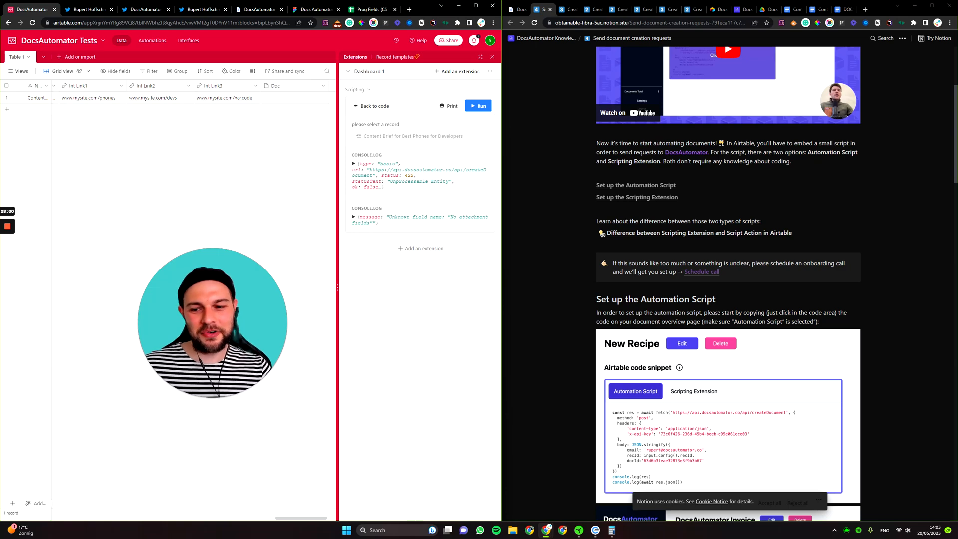
Expand the Best Phones for Developers record, look through its fields, then bring up DocsAutomator's New automation page.
click(20, 103)
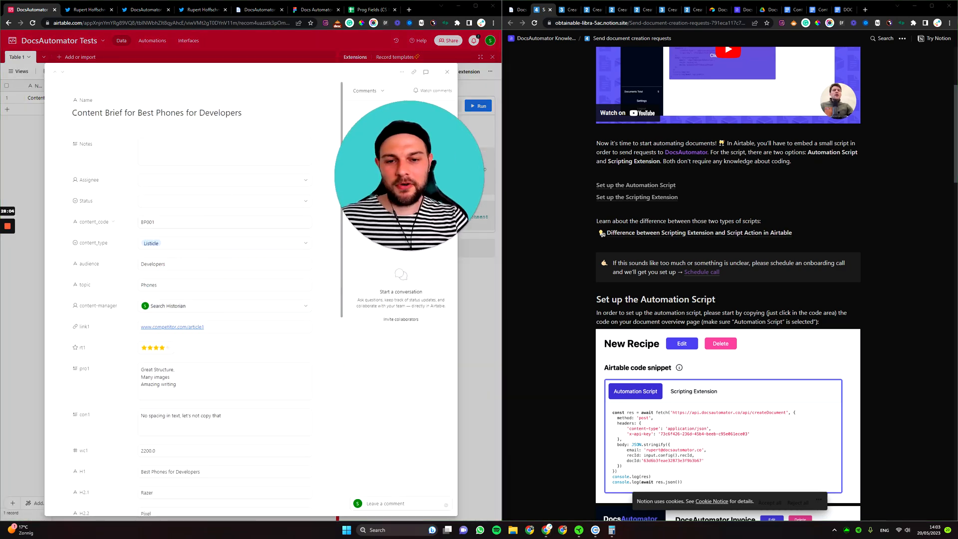
scroll(239, 277, down, 4)
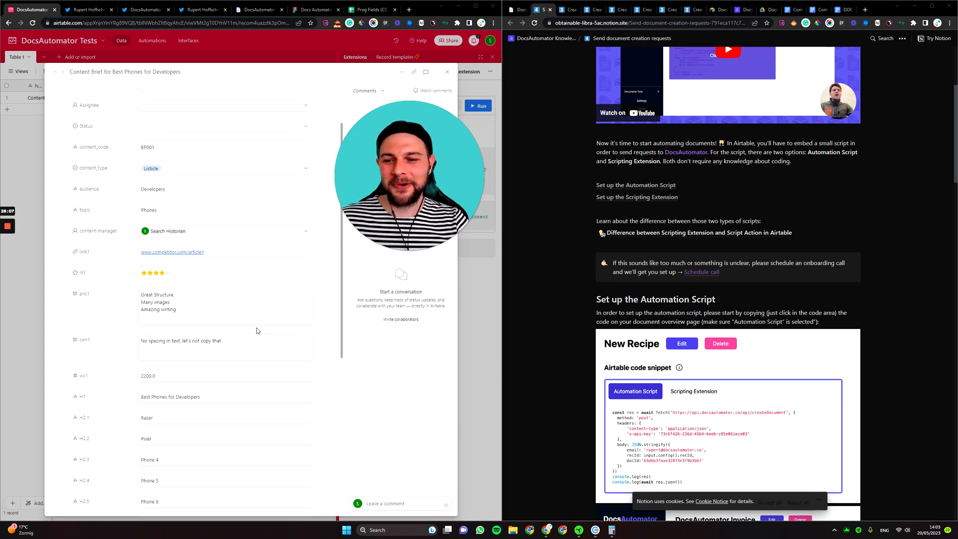
scroll(238, 278, down, 4)
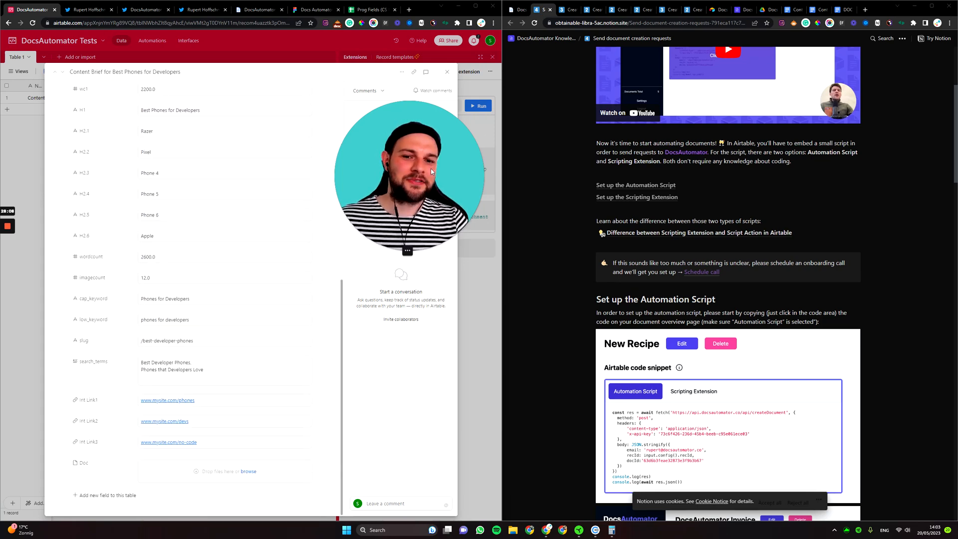
drag(431, 168, 468, 250)
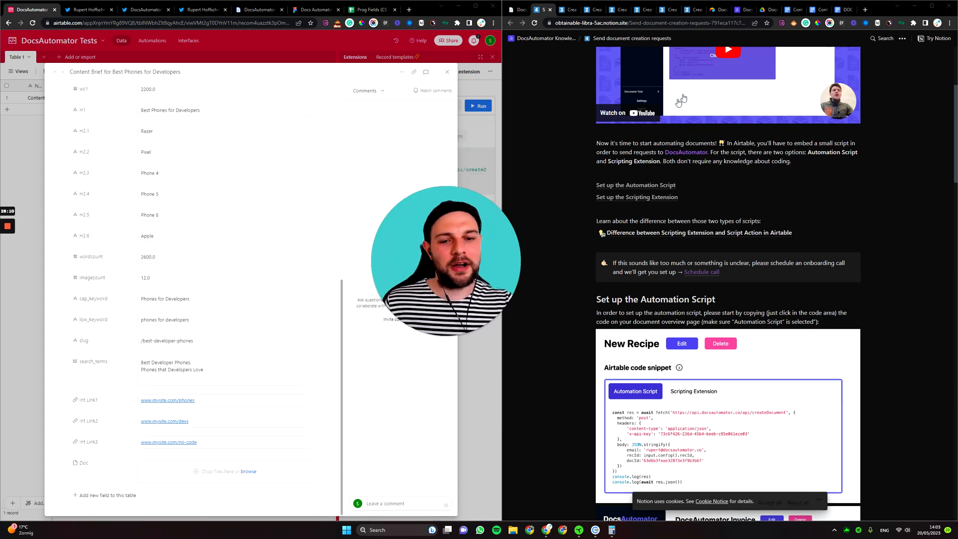
drag(441, 272, 432, 273)
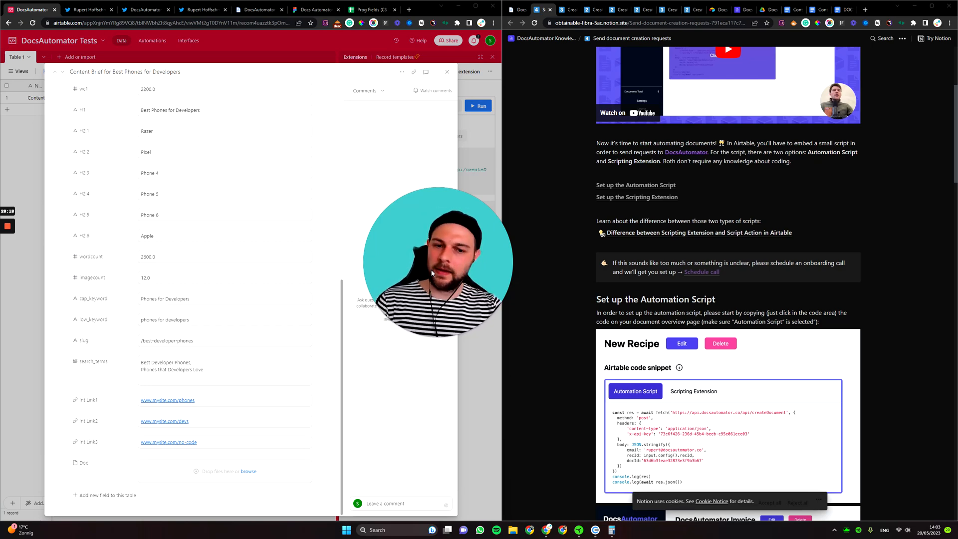
drag(432, 273, 428, 291)
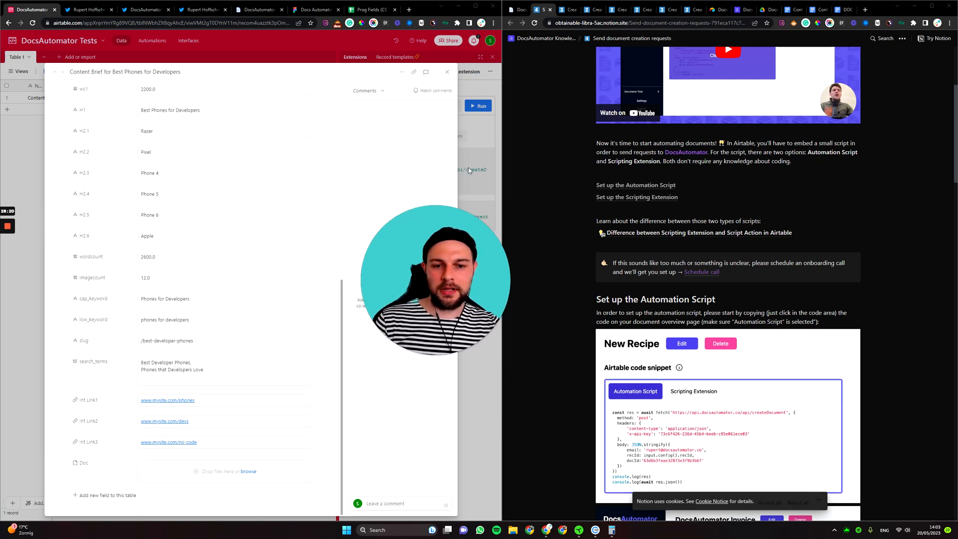
click(516, 14)
scroll(631, 191, up, 2)
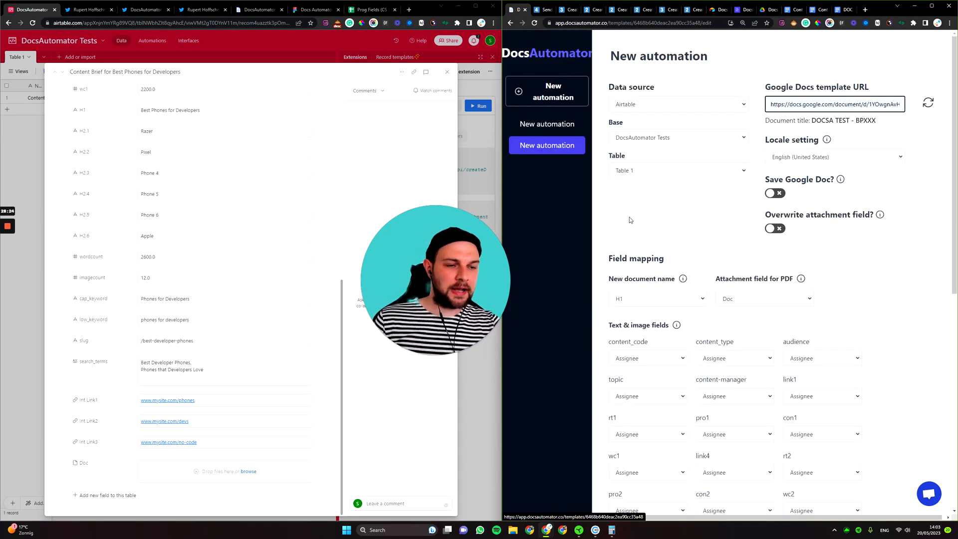
scroll(630, 220, down, 5)
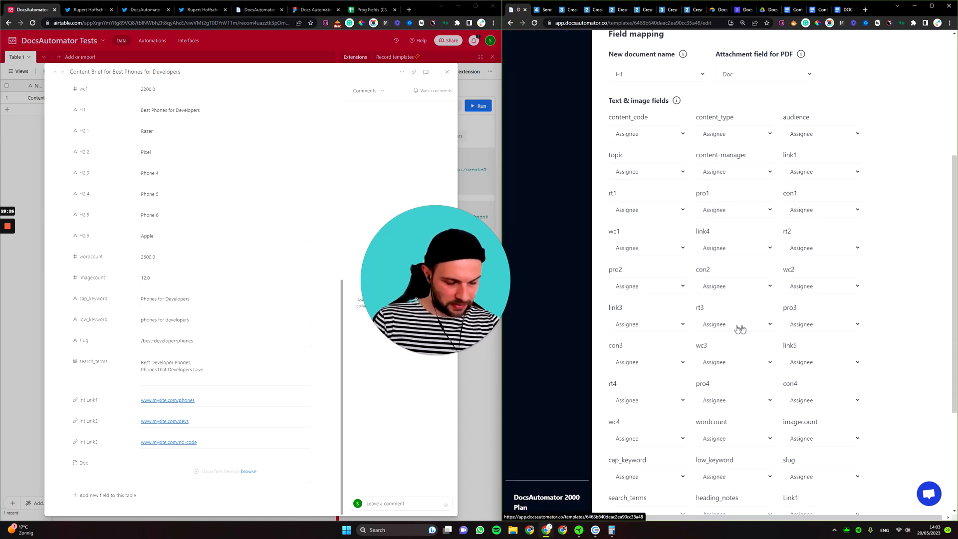
scroll(746, 330, down, 3)
scroll(780, 361, up, 7)
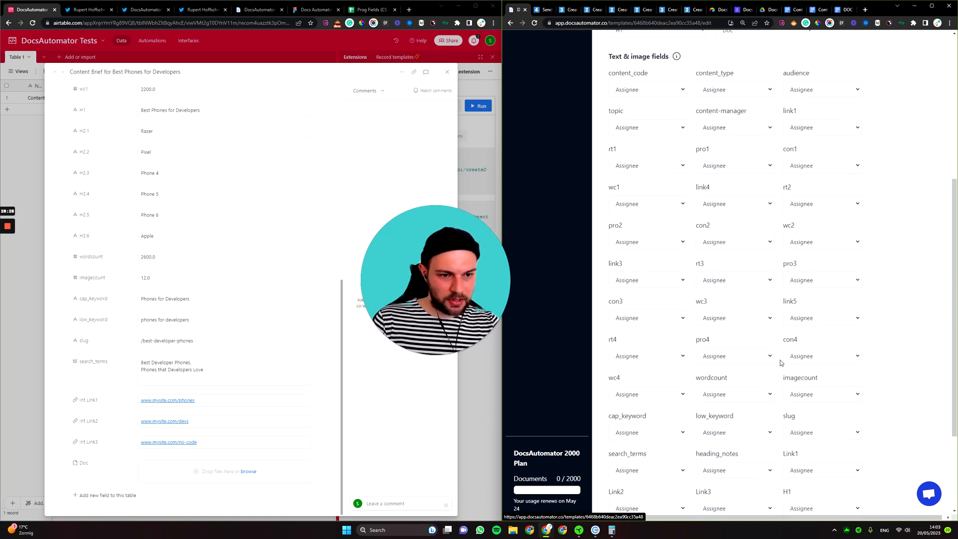
scroll(776, 347, up, 1)
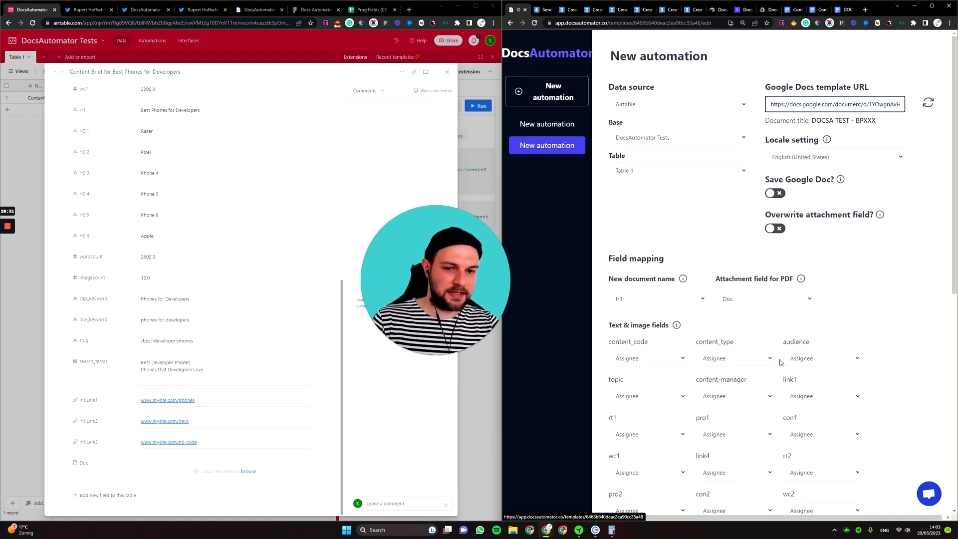
drag(456, 302, 476, 328)
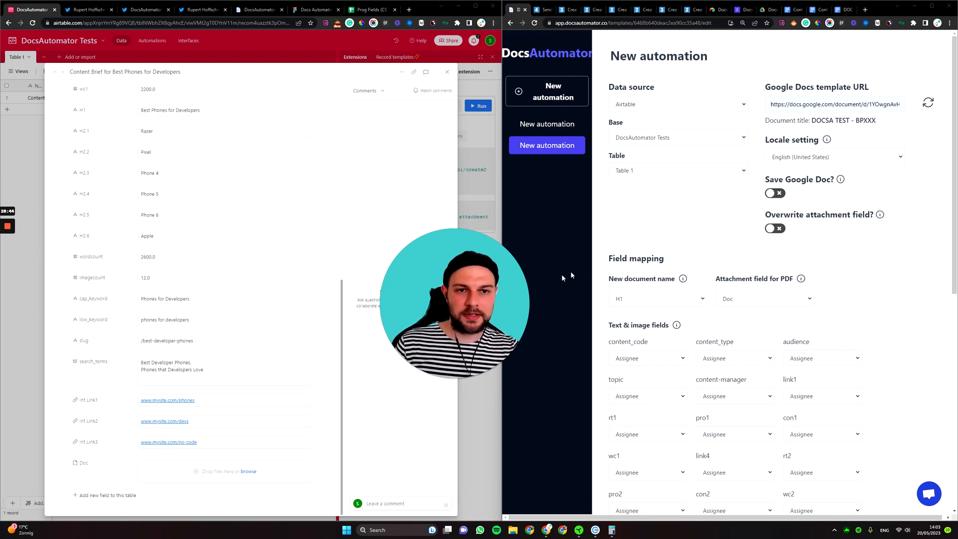
drag(476, 321, 525, 349)
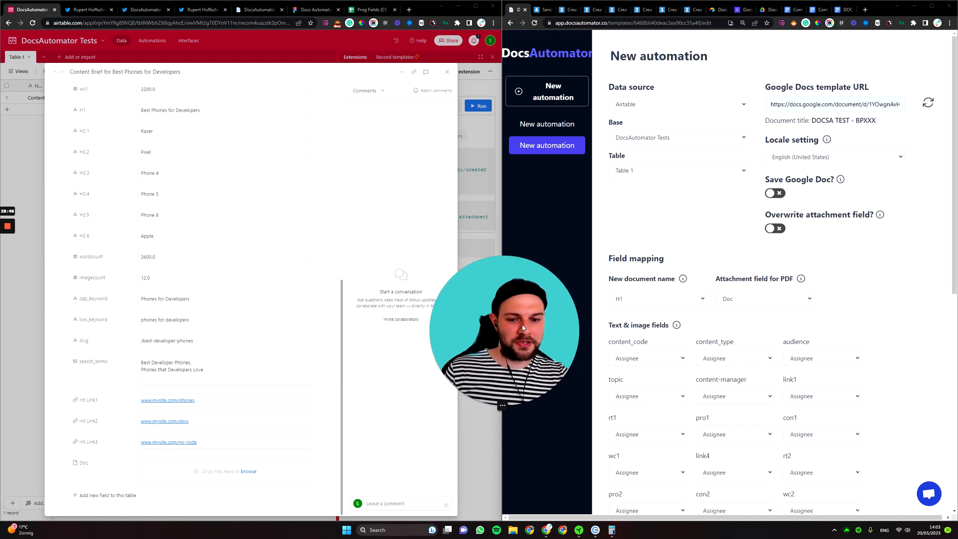